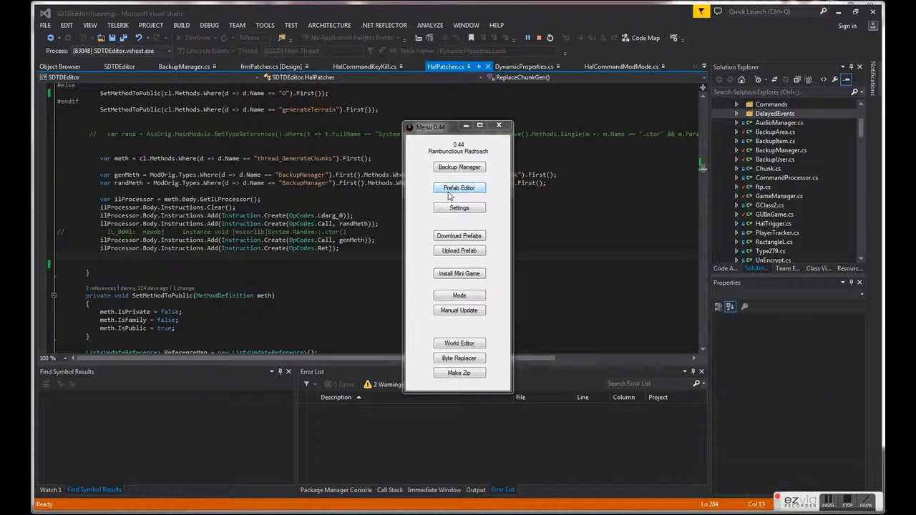
- Open the Prefab Editor and paint a rough trail of dirt blocks on layer 0
{"action": "left_click", "coordinate": [449, 192]}
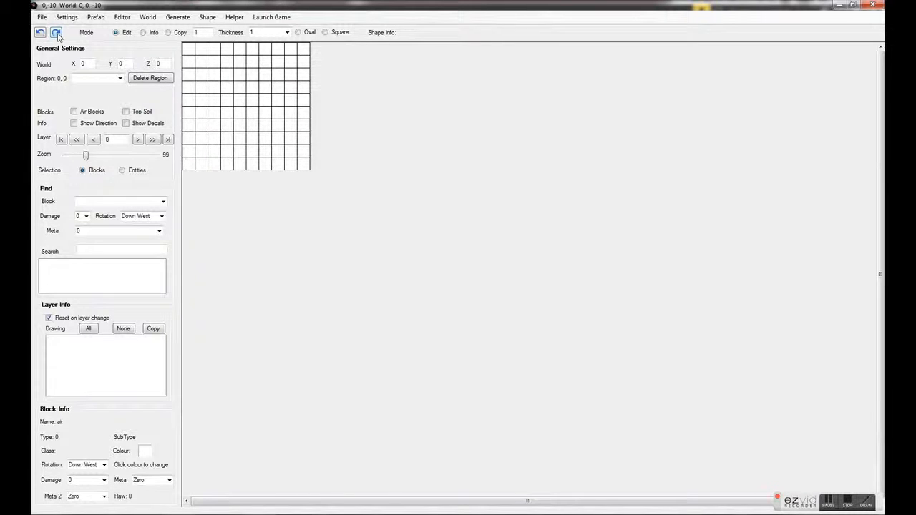
{"action": "left_click", "coordinate": [163, 201]}
{"action": "left_click", "coordinate": [122, 233]}
{"action": "mouse_move", "coordinate": [202, 62]}
{"action": "left_mouse_down"}
{"action": "mouse_move", "coordinate": [206, 126]}
{"action": "mouse_move", "coordinate": [276, 126]}
{"action": "left_mouse_up"}
{"action": "left_click_drag", "start_coordinate": [266, 87], "coordinate": [266, 75]}
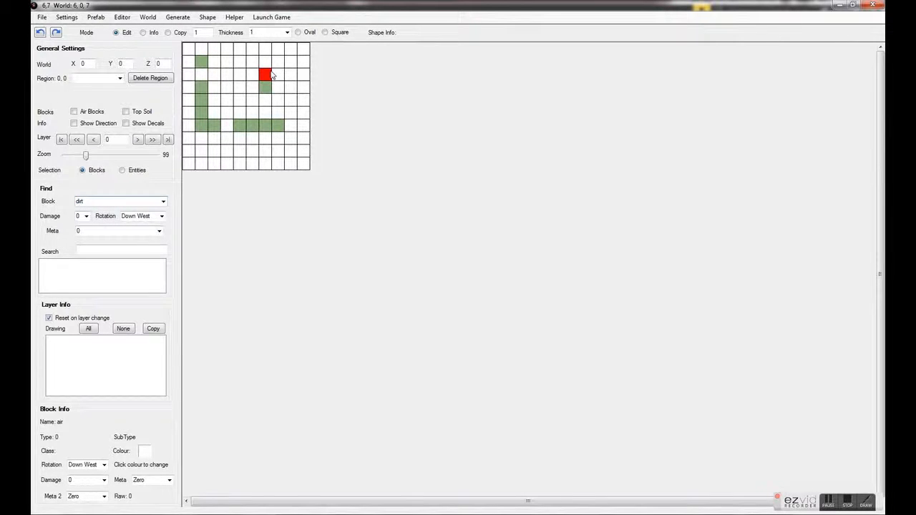
- Undo and redo the painted dirt trail several times, ending with the painting undone
{"action": "left_click", "coordinate": [40, 34]}
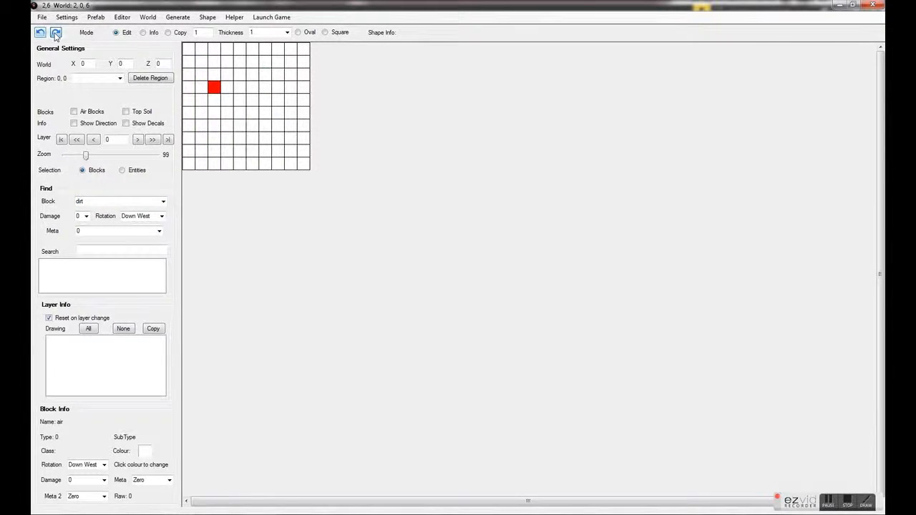
{"action": "left_click", "coordinate": [55, 33]}
{"action": "left_click", "coordinate": [38, 34]}
{"action": "left_click", "coordinate": [56, 34]}
{"action": "left_click", "coordinate": [42, 34]}
{"action": "left_click", "coordinate": [58, 33]}
{"action": "left_click", "coordinate": [41, 34]}
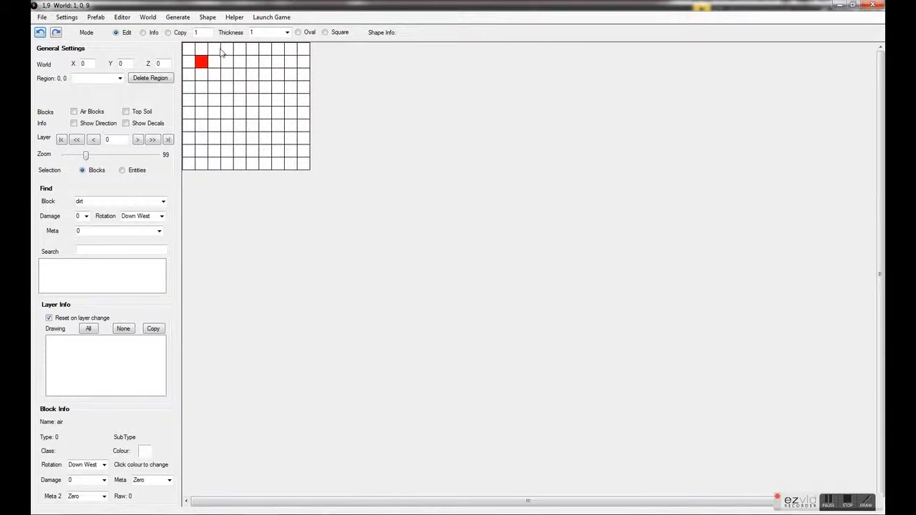
- Paint a rough, roughly square outline of dirt blocks about 8 by 8 cells on layer 0
{"action": "mouse_move", "coordinate": [207, 81]}
{"action": "left_mouse_down"}
{"action": "mouse_move", "coordinate": [203, 150]}
{"action": "mouse_move", "coordinate": [291, 152]}
{"action": "mouse_move", "coordinate": [291, 76]}
{"action": "mouse_move", "coordinate": [214, 64]}
{"action": "mouse_move", "coordinate": [227, 63]}
{"action": "left_mouse_up"}
{"action": "left_click", "coordinate": [256, 61]}
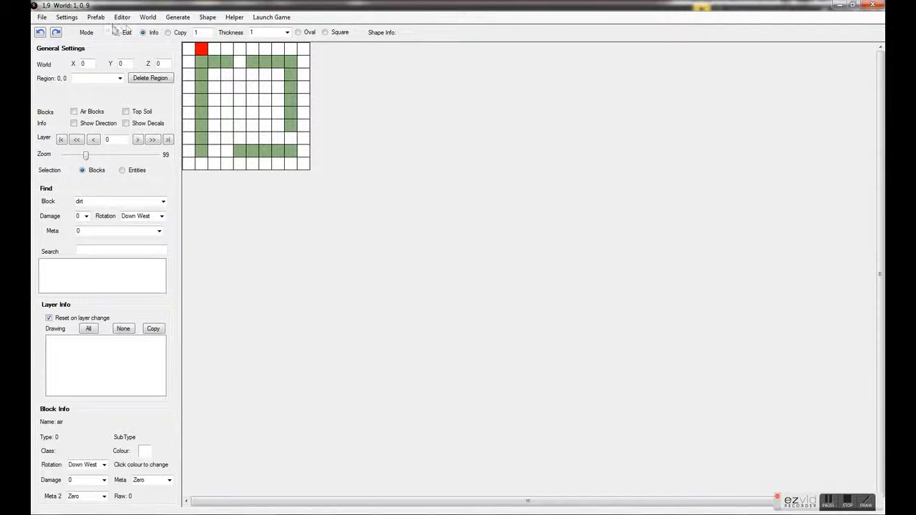
- Inspect a painted dirt block in Info mode and view its rotation and damage options
{"action": "left_click", "coordinate": [203, 63]}
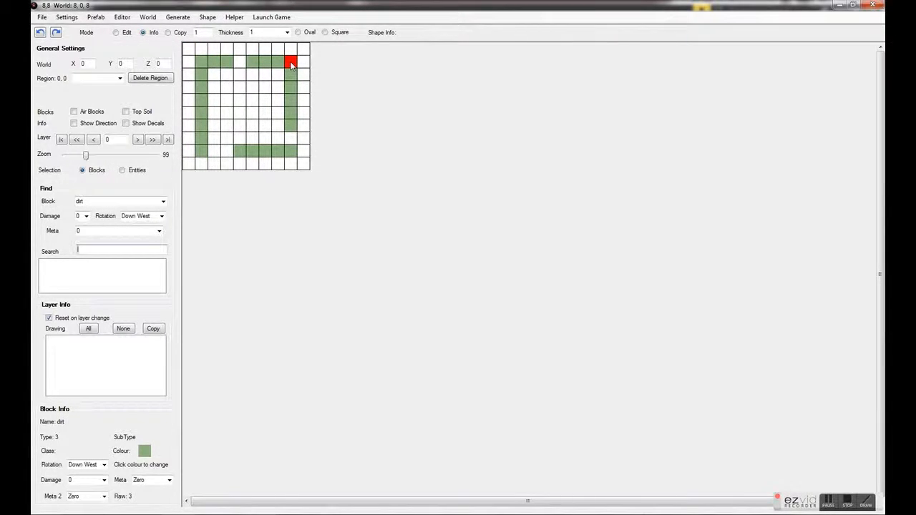
{"action": "left_click", "coordinate": [104, 466]}
{"action": "left_click", "coordinate": [104, 481]}
{"action": "left_click", "coordinate": [104, 481]}
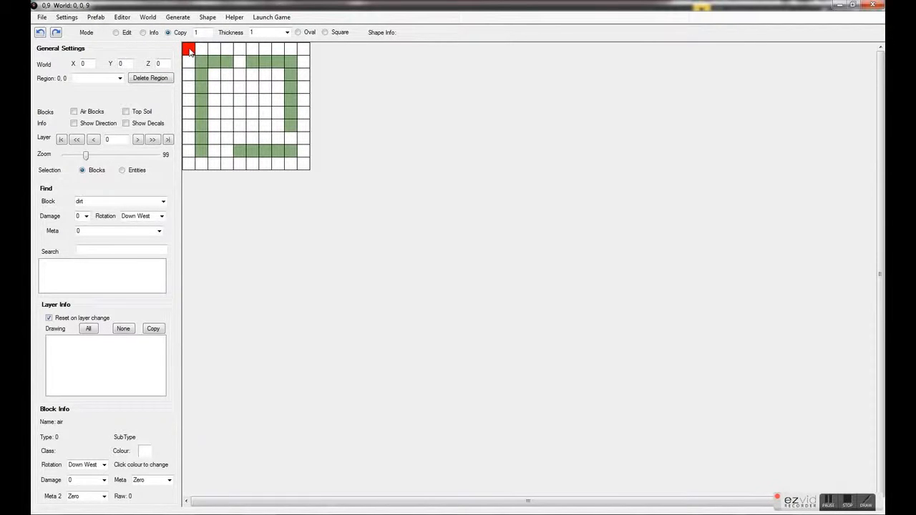
- Copy the 5 by 5 cell area in the grid's upper-left corner and paste it at cells 5,9, 5,4 and 0,4
{"action": "left_click_drag", "start_coordinate": [191, 53], "coordinate": [251, 114]}
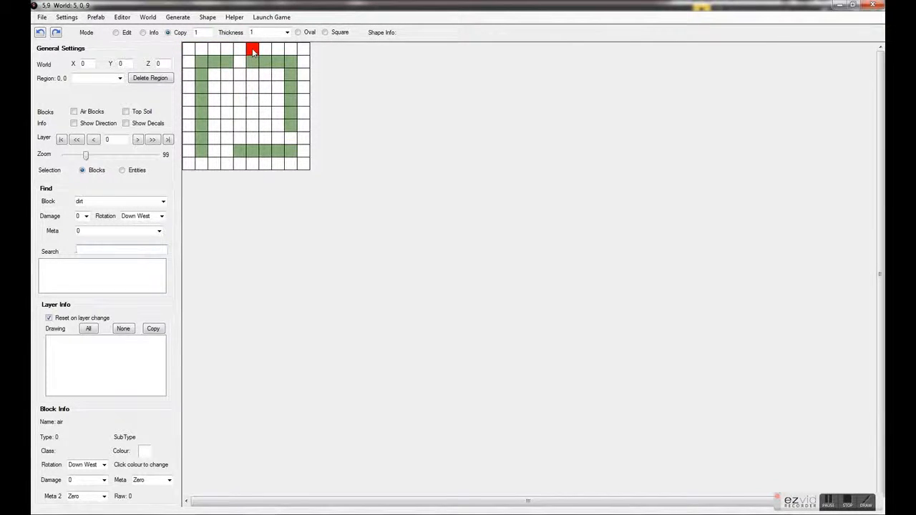
{"action": "left_click", "coordinate": [252, 50]}
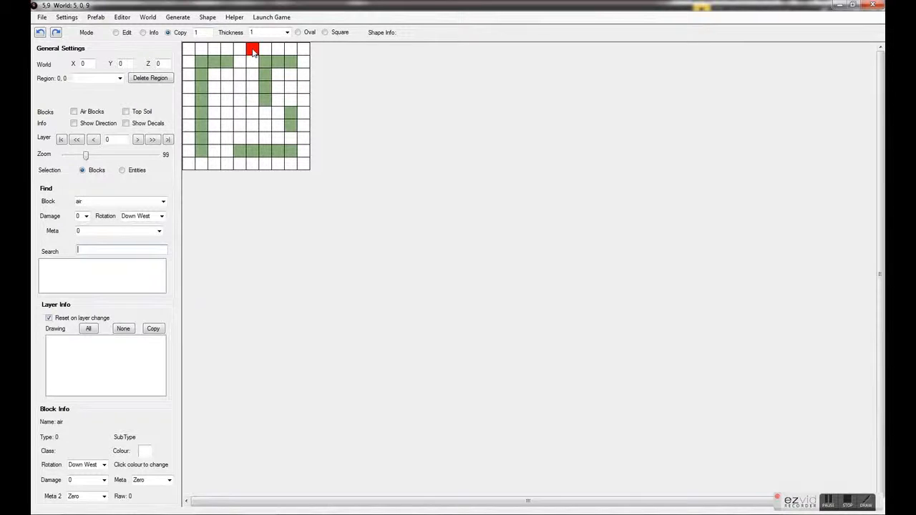
{"action": "left_click", "coordinate": [251, 113]}
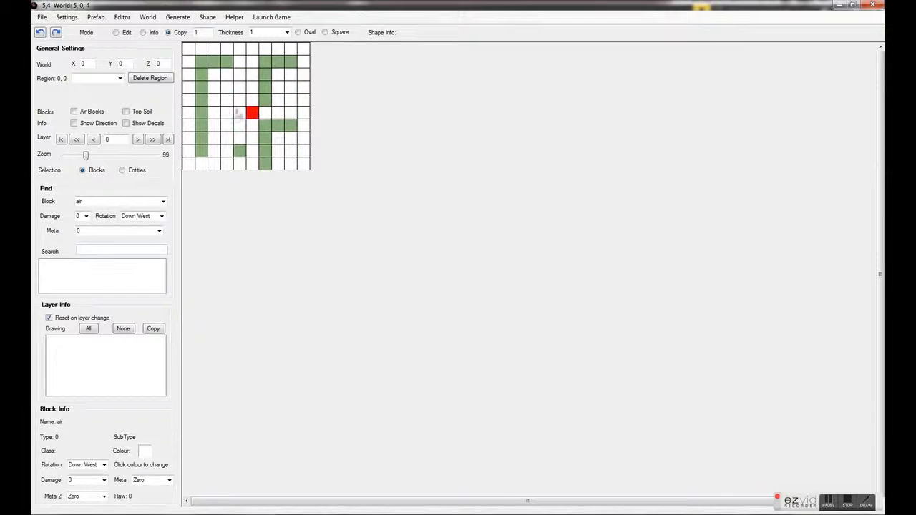
{"action": "left_click", "coordinate": [192, 113]}
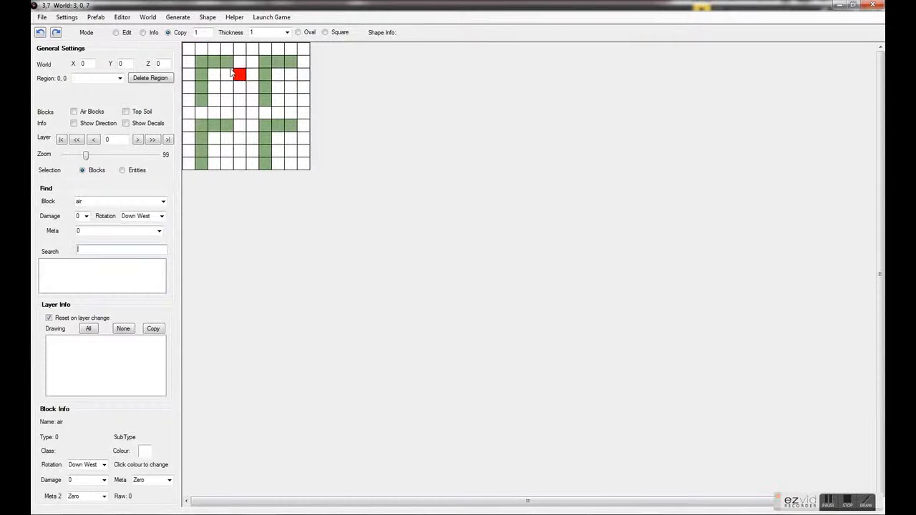
- Set the copy value to 2 and clear the whole grid by painting air over it in Edit mode
{"action": "double_click", "coordinate": [207, 34]}
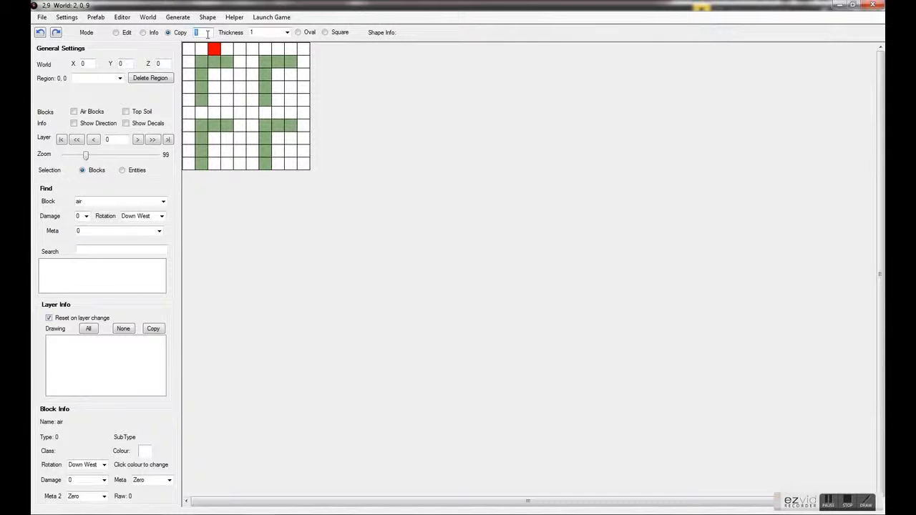
{"action": "type", "text": "2"}
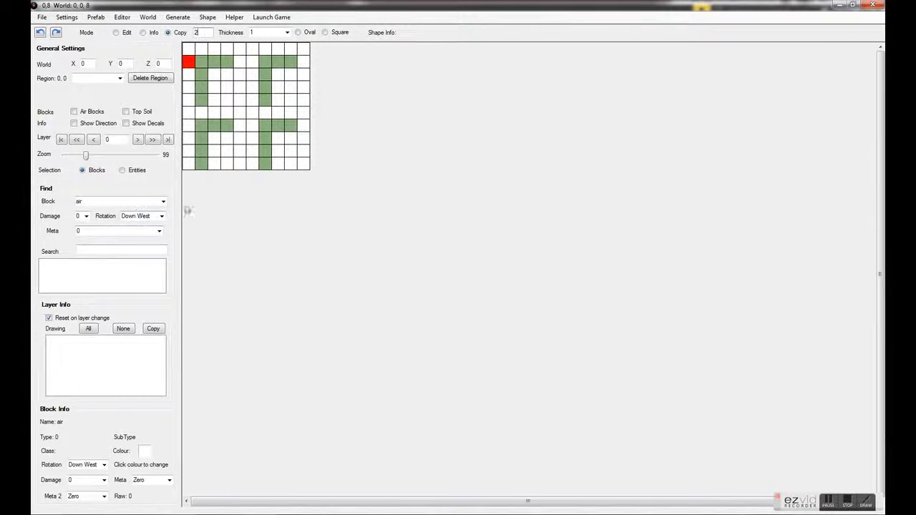
{"action": "left_click", "coordinate": [116, 33]}
{"action": "left_click_drag", "start_coordinate": [190, 53], "coordinate": [318, 182]}
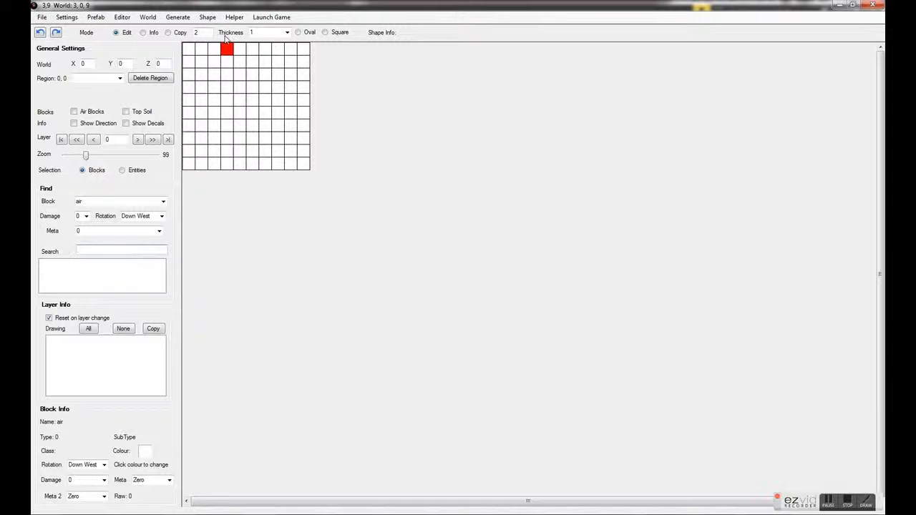
- Draw an oval outline of stone blocks about 8 by 8 cells with the Oval shape at thickness 1
{"action": "left_click", "coordinate": [310, 33]}
{"action": "left_click", "coordinate": [164, 201]}
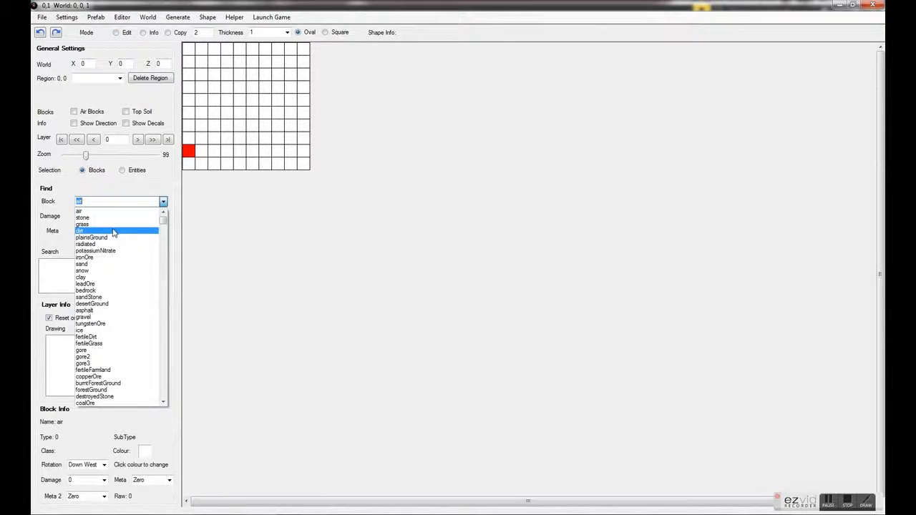
{"action": "left_click", "coordinate": [100, 217]}
{"action": "left_click_drag", "start_coordinate": [210, 65], "coordinate": [299, 161]}
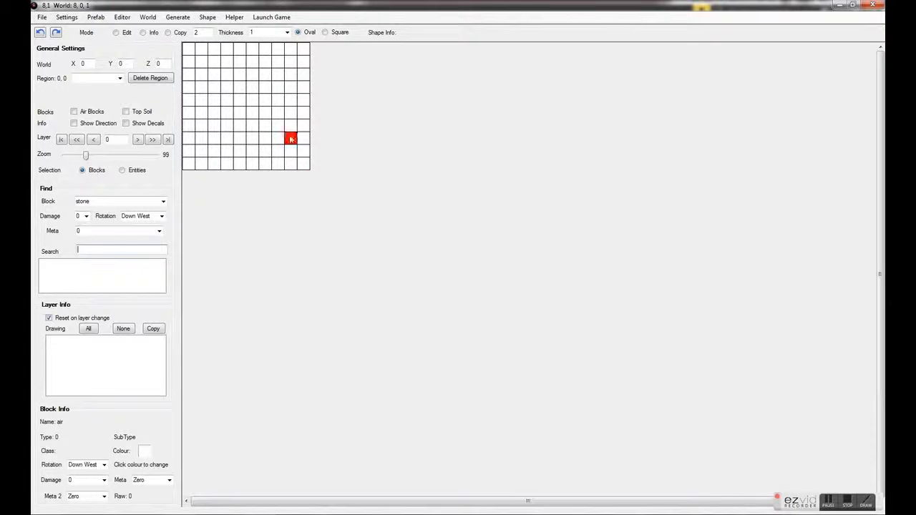
{"action": "left_click", "coordinate": [163, 201]}
{"action": "left_click", "coordinate": [136, 216]}
{"action": "left_click", "coordinate": [164, 201]}
{"action": "scroll", "coordinate": [127, 216], "scroll_direction": "up", "scroll_amount": 1}
{"action": "left_click", "coordinate": [119, 216]}
{"action": "mouse_move", "coordinate": [204, 64]}
{"action": "left_mouse_down"}
{"action": "mouse_move", "coordinate": [303, 160]}
{"action": "mouse_move", "coordinate": [292, 152]}
{"action": "left_mouse_up"}
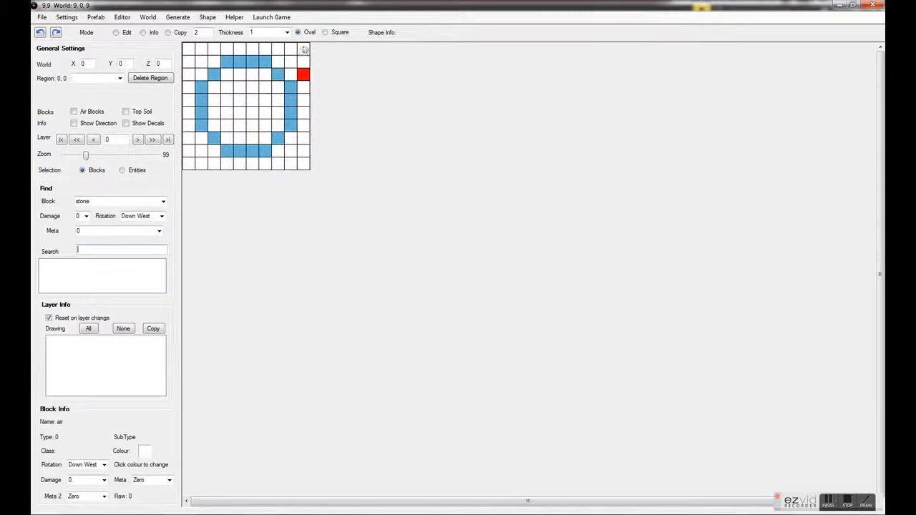
- Draw a stone square outline of size 8 around the oval with the Square shape
{"action": "left_click", "coordinate": [326, 32]}
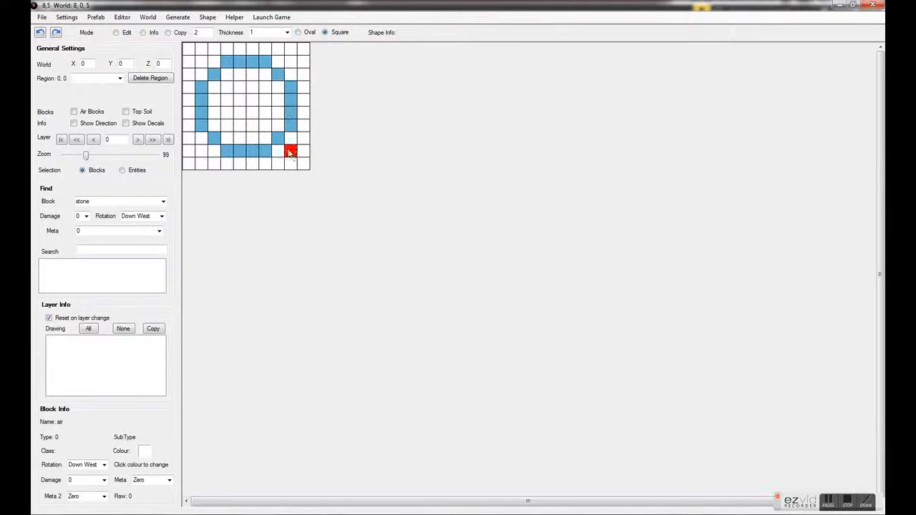
{"action": "left_click_drag", "start_coordinate": [245, 122], "coordinate": [199, 64]}
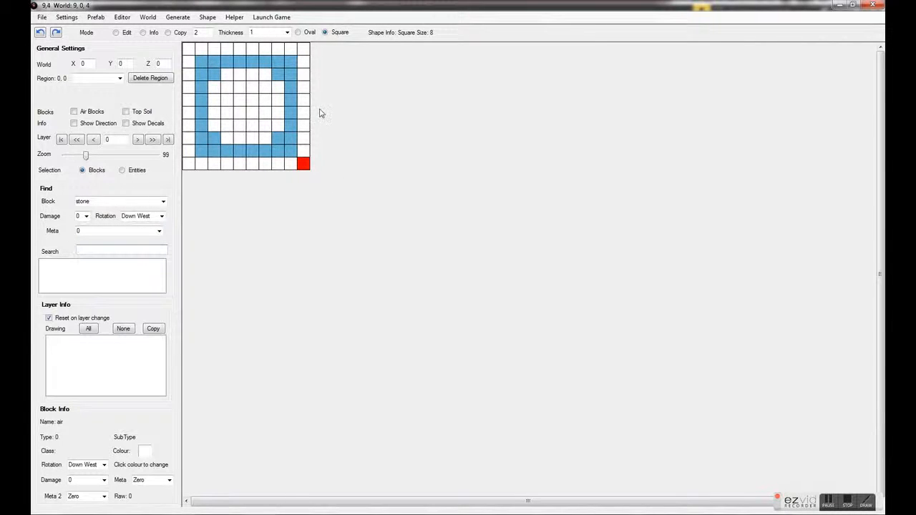
- Draw a stone square of size 9 with thickness 7 from the grid's corner, and reset the thickness to 1
{"action": "left_click", "coordinate": [287, 32]}
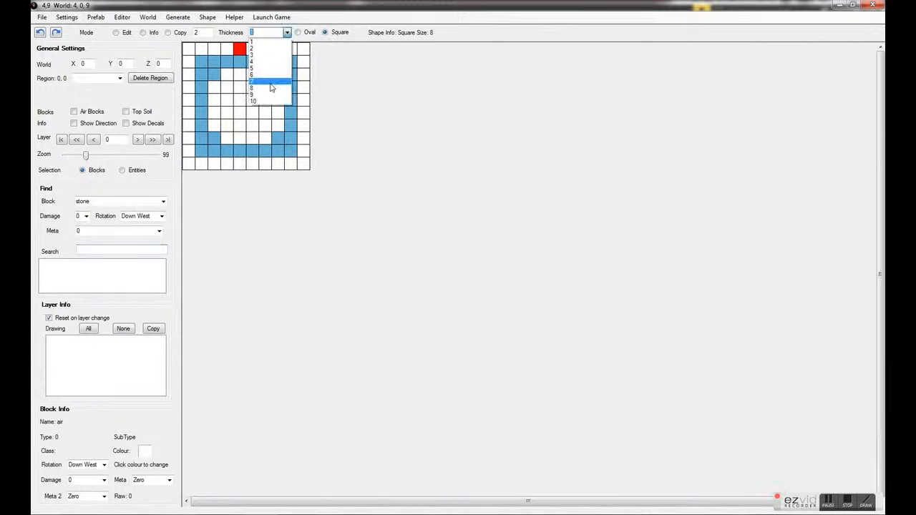
{"action": "left_click", "coordinate": [270, 84]}
{"action": "left_click_drag", "start_coordinate": [190, 52], "coordinate": [306, 165]}
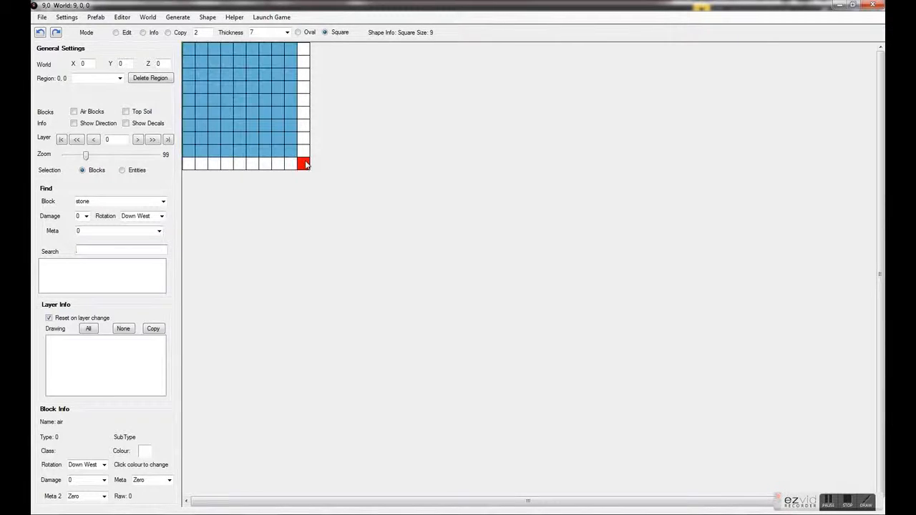
{"action": "left_click", "coordinate": [287, 33]}
{"action": "left_click", "coordinate": [267, 45]}
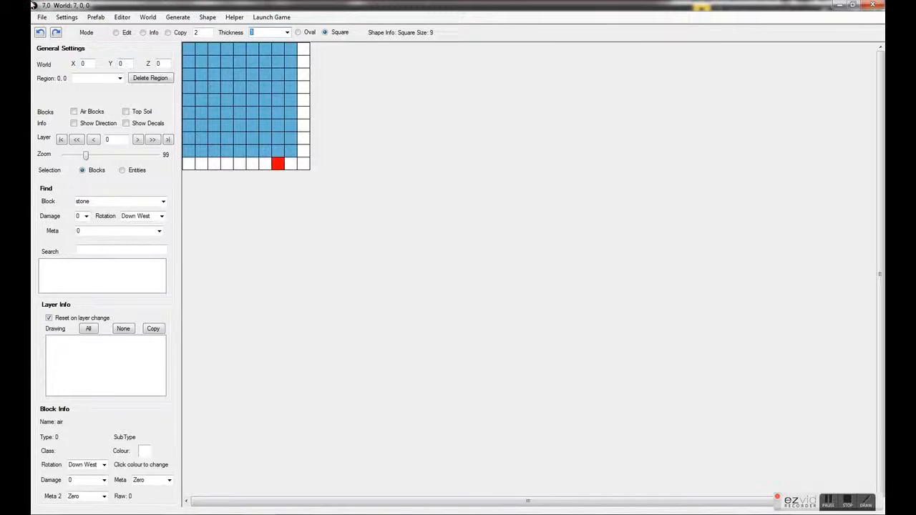
- Move the settings panel to the right side and back to the left side
{"action": "right_click", "coordinate": [48, 50]}
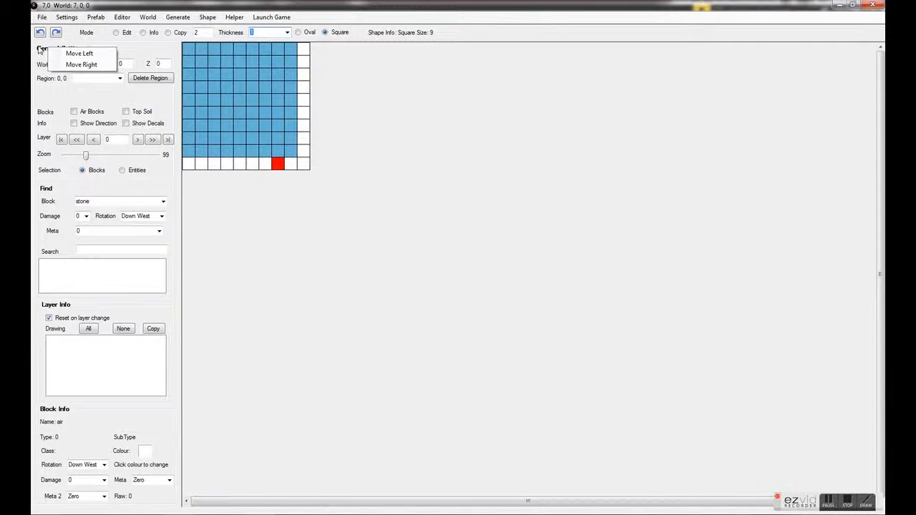
{"action": "left_click", "coordinate": [82, 64]}
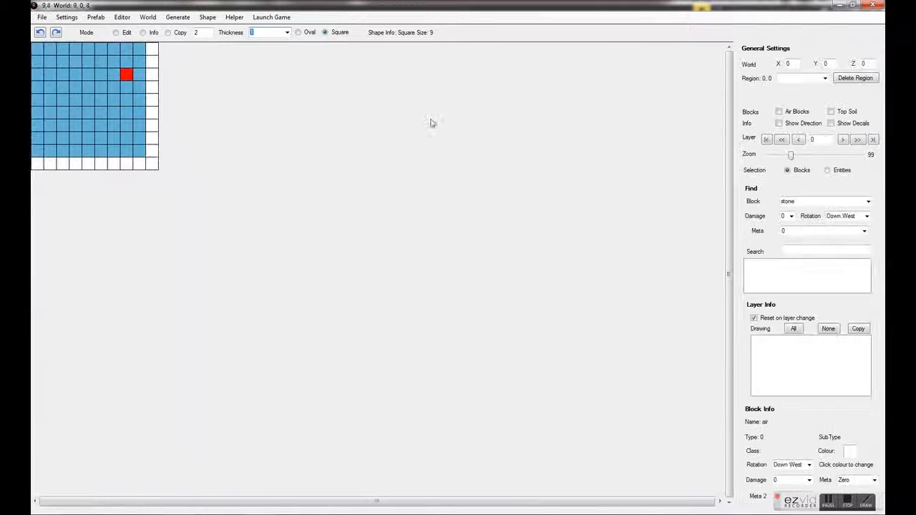
{"action": "right_click", "coordinate": [779, 58]}
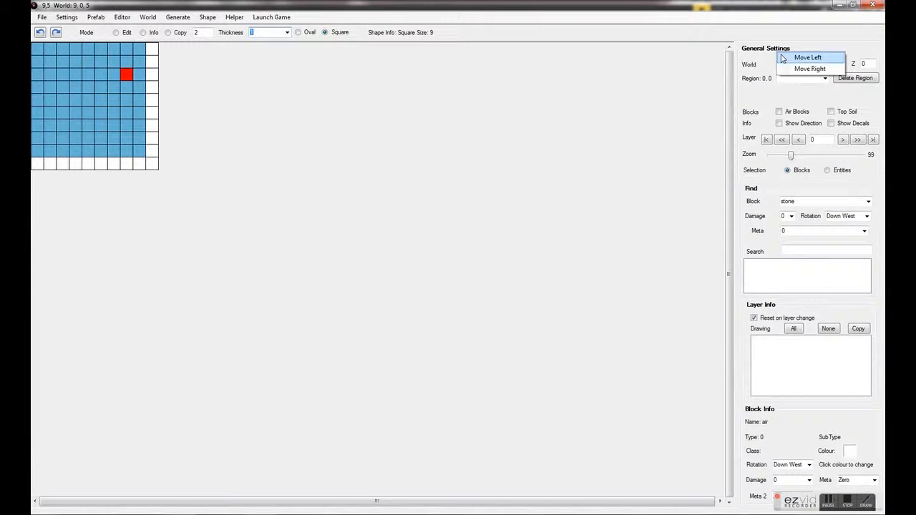
{"action": "left_click", "coordinate": [793, 58]}
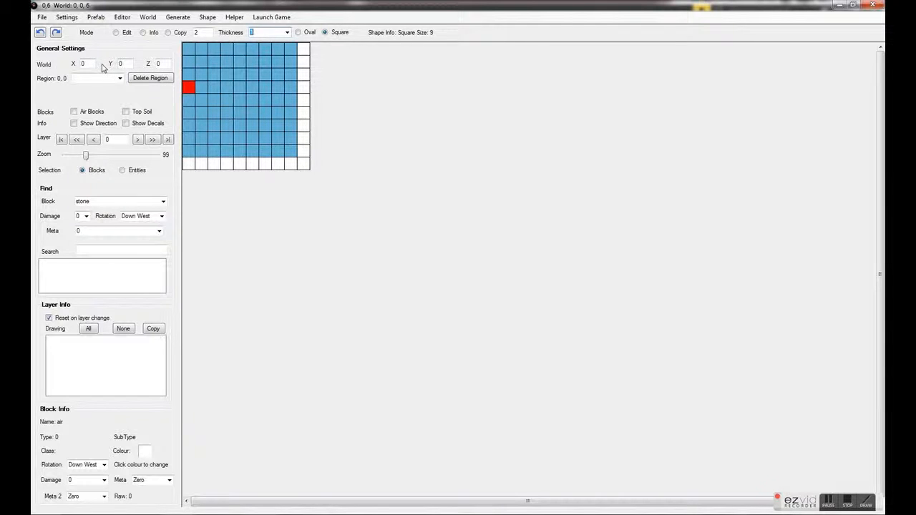
{"action": "left_click", "coordinate": [120, 78]}
{"action": "left_click", "coordinate": [121, 80]}
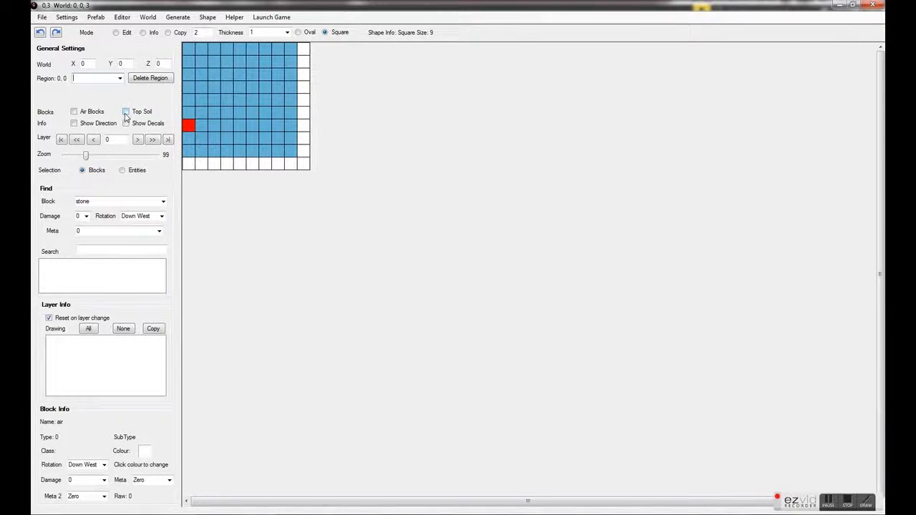
- Show block directions and decals on the grid, view the rotation options, and turn both displays off again
{"action": "left_click", "coordinate": [80, 125]}
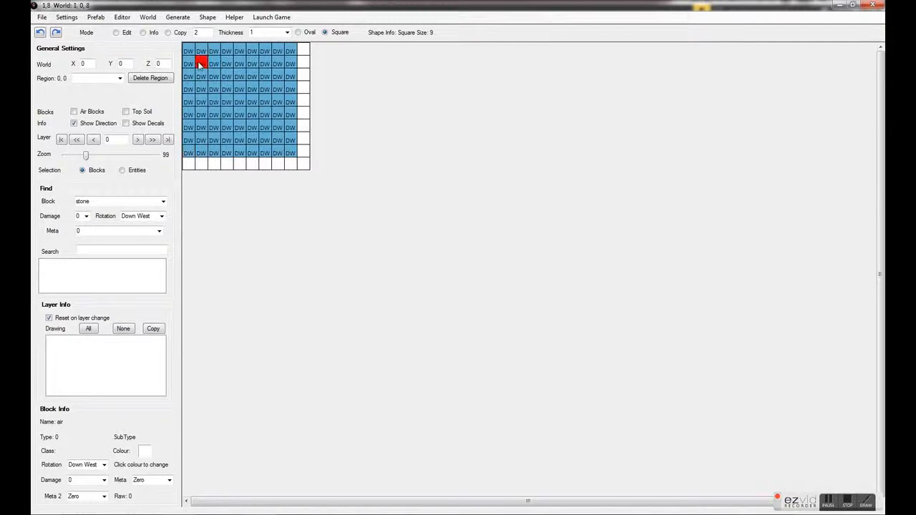
{"action": "left_click", "coordinate": [104, 464]}
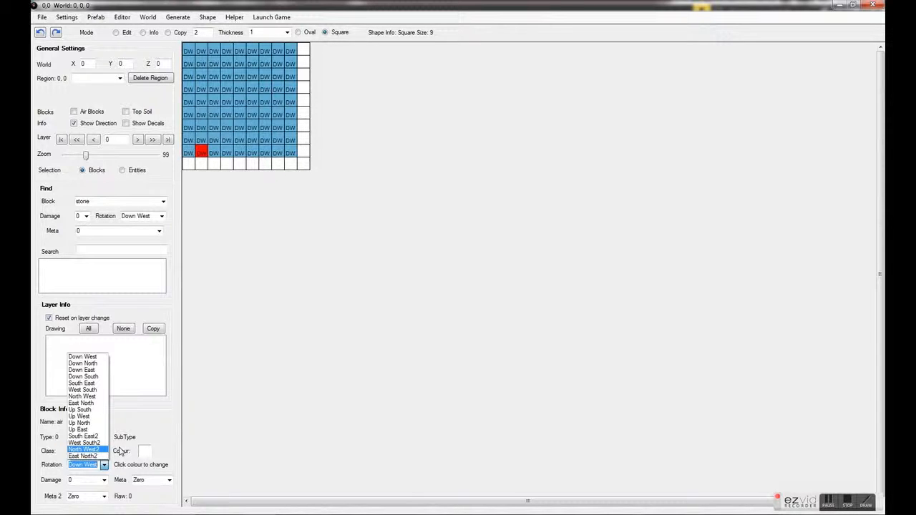
{"action": "left_click", "coordinate": [125, 123]}
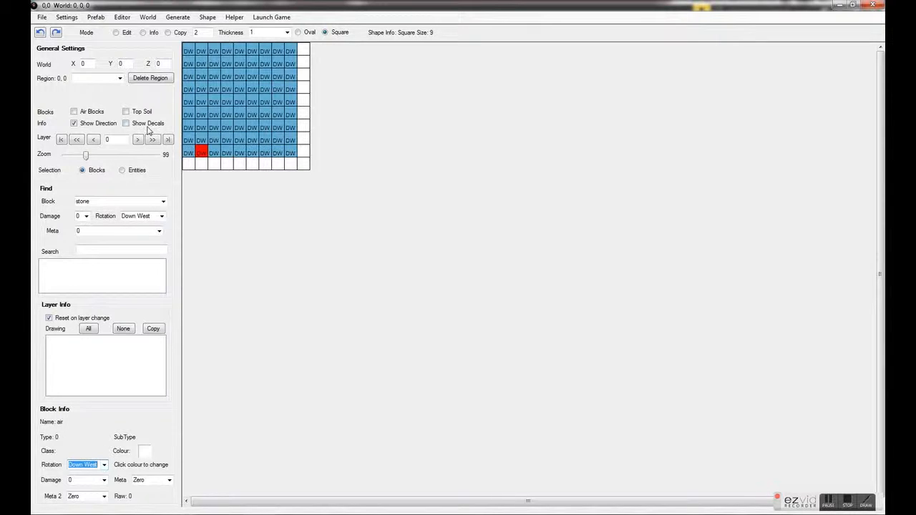
{"action": "left_click", "coordinate": [100, 125]}
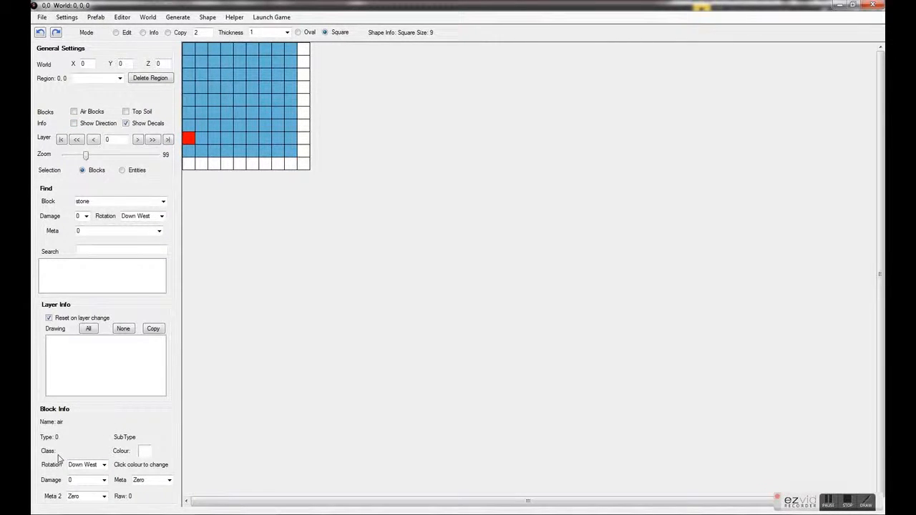
{"action": "left_click", "coordinate": [141, 126]}
- Step up to layer 5 of the current prefab and open the prefab file housetan2.tts
{"action": "left_click", "coordinate": [142, 142]}
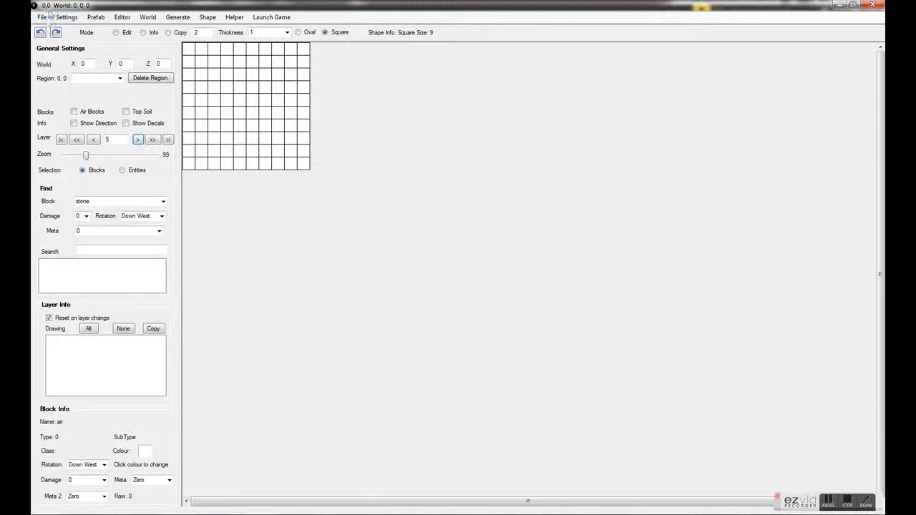
{"action": "left_click", "coordinate": [41, 17]}
{"action": "left_click", "coordinate": [65, 129]}
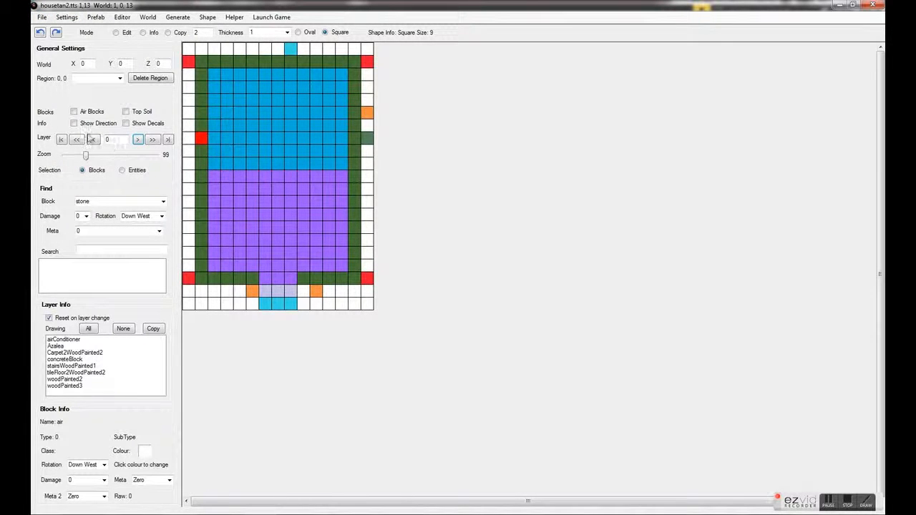
- Step through the layers of the house prefab up to layer 4
{"action": "left_click", "coordinate": [138, 140]}
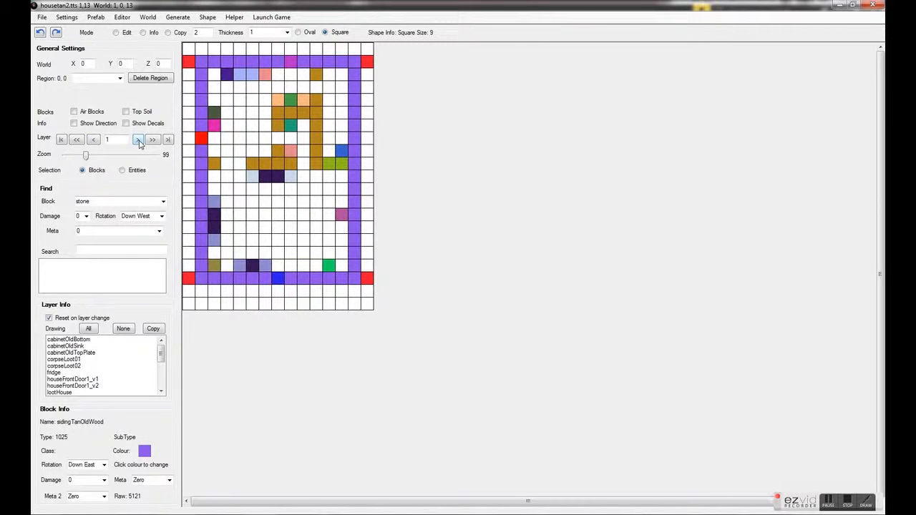
{"action": "left_click", "coordinate": [138, 141]}
{"action": "left_click", "coordinate": [138, 141]}
{"action": "left_click", "coordinate": [138, 141]}
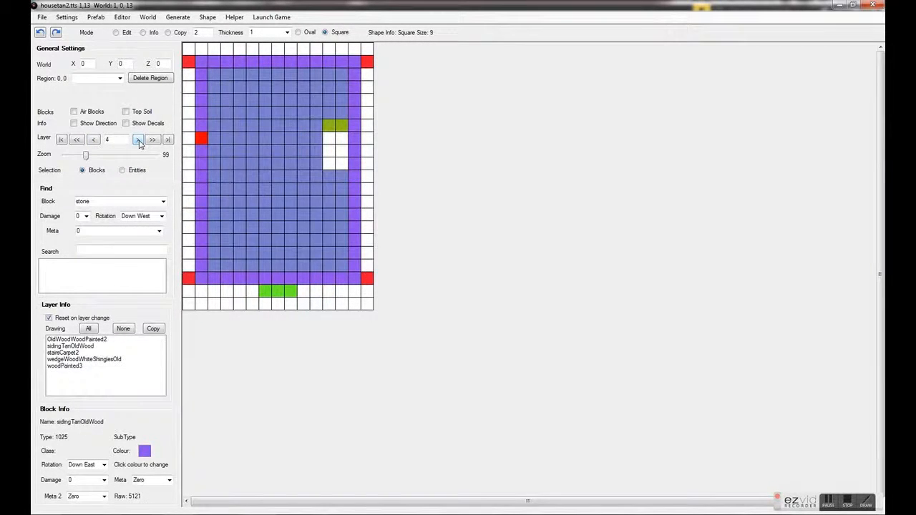
- Move through the house prefab's layers singly and in larger jumps up to layer 12, and return to layer 0
{"action": "left_click", "coordinate": [138, 140]}
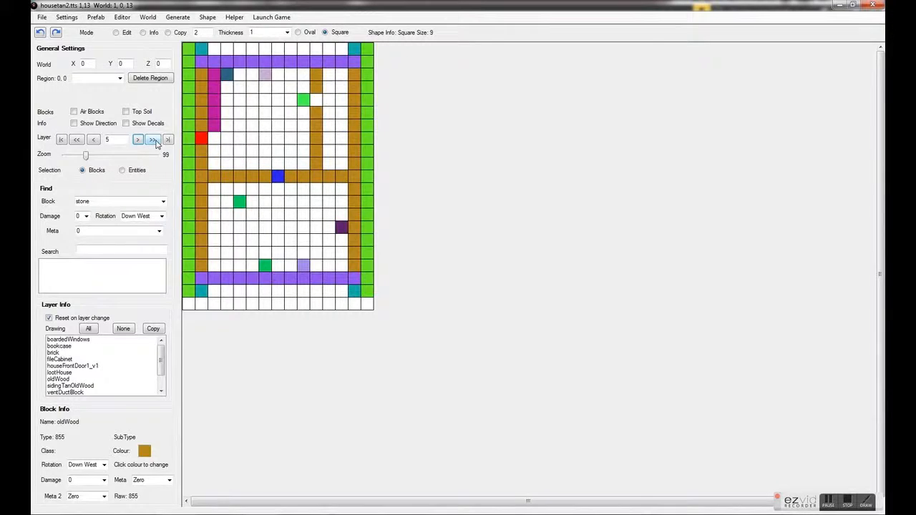
{"action": "left_click", "coordinate": [154, 140]}
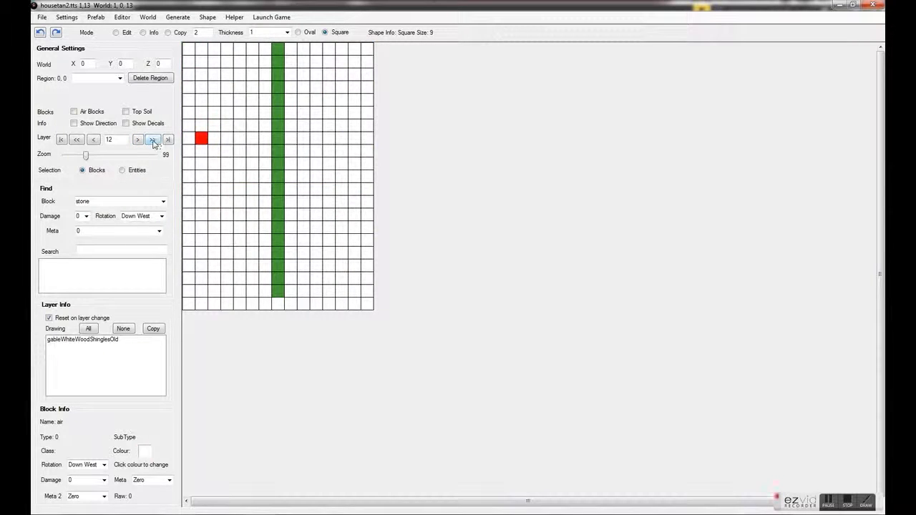
{"action": "left_click", "coordinate": [62, 140]}
{"action": "left_click", "coordinate": [154, 141]}
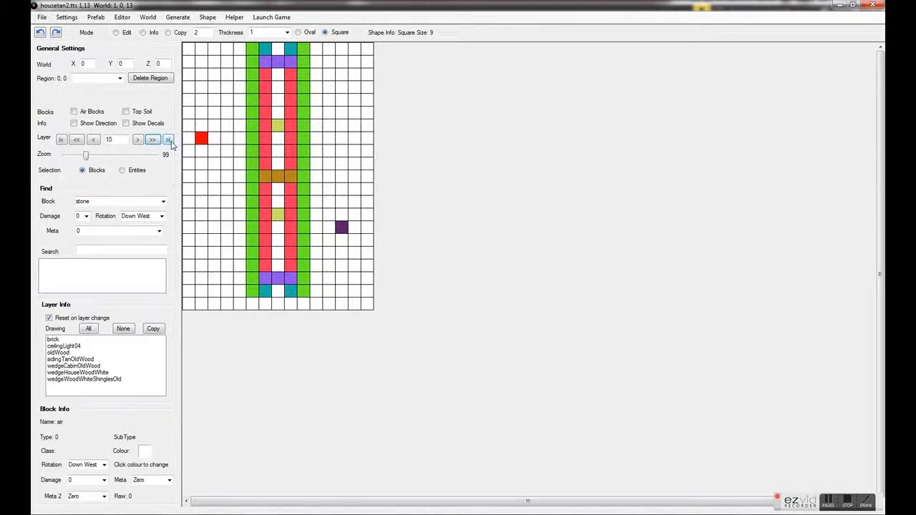
{"action": "left_click", "coordinate": [169, 142]}
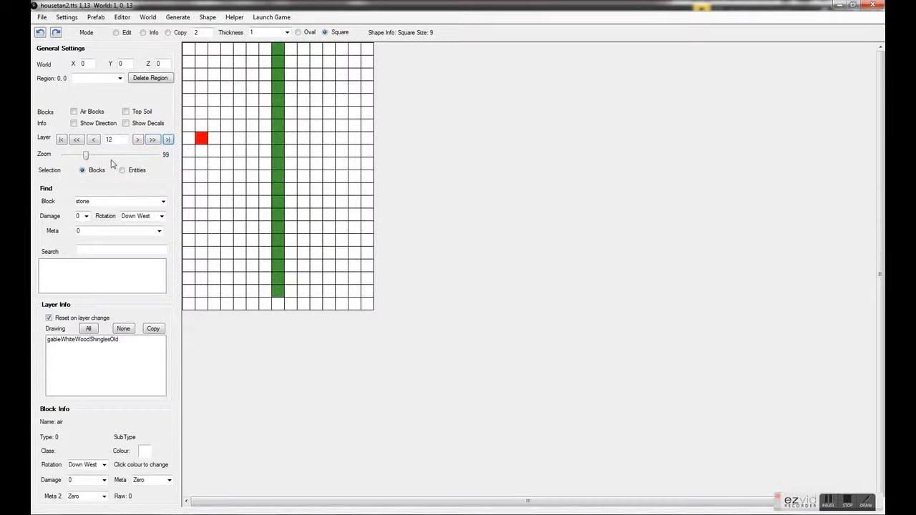
{"action": "left_click", "coordinate": [94, 141]}
{"action": "left_click", "coordinate": [82, 142]}
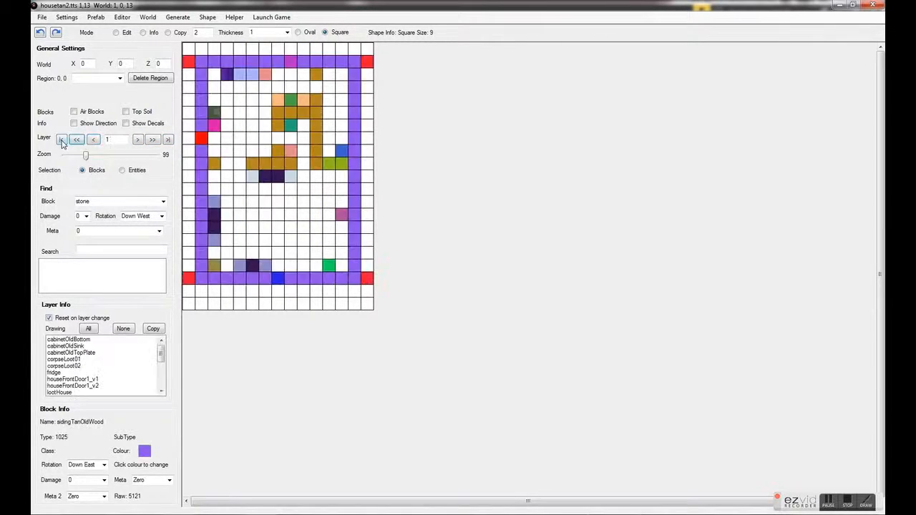
{"action": "left_click", "coordinate": [62, 141]}
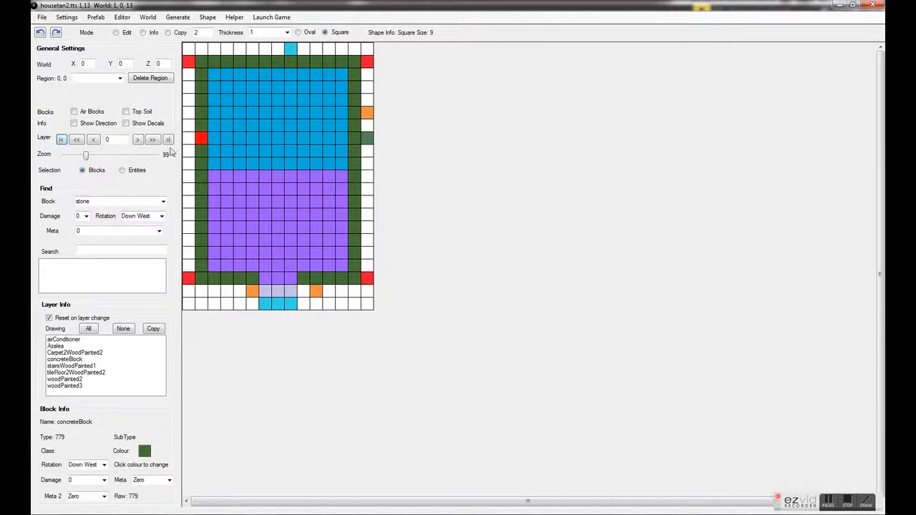
- Choose the potassiumNitrate block and paint a freehand stroke in edit mode across the purple carpet floor of layer 0
{"action": "left_click_drag", "start_coordinate": [84, 155], "coordinate": [63, 162]}
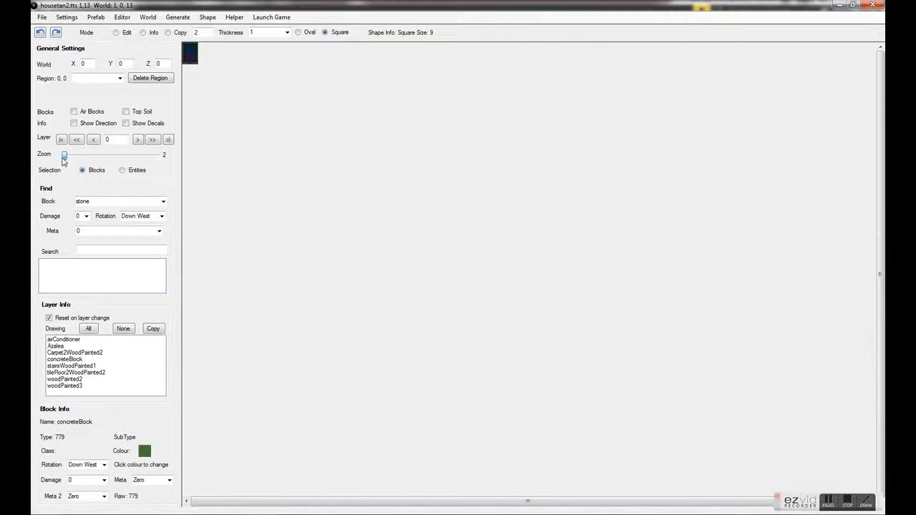
{"action": "left_click_drag", "start_coordinate": [63, 160], "coordinate": [86, 160]}
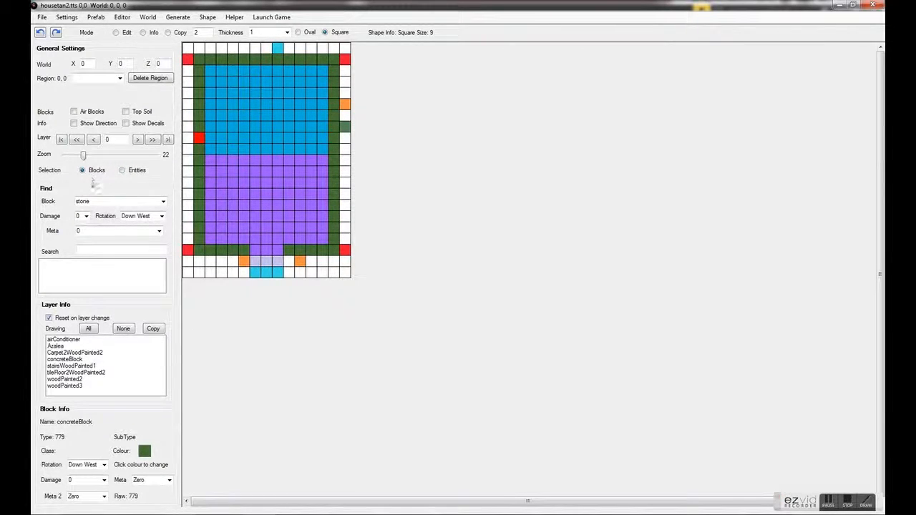
{"action": "left_click", "coordinate": [163, 203]}
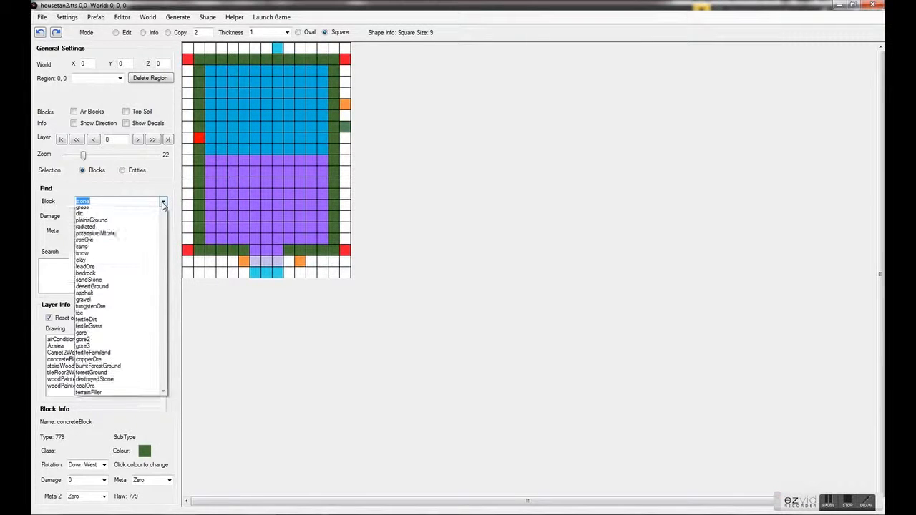
{"action": "left_click", "coordinate": [97, 243]}
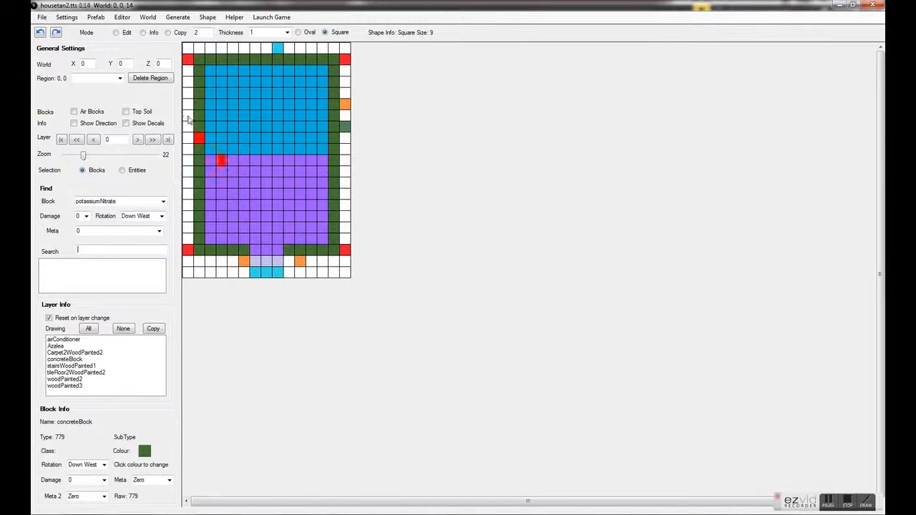
{"action": "left_click", "coordinate": [116, 33]}
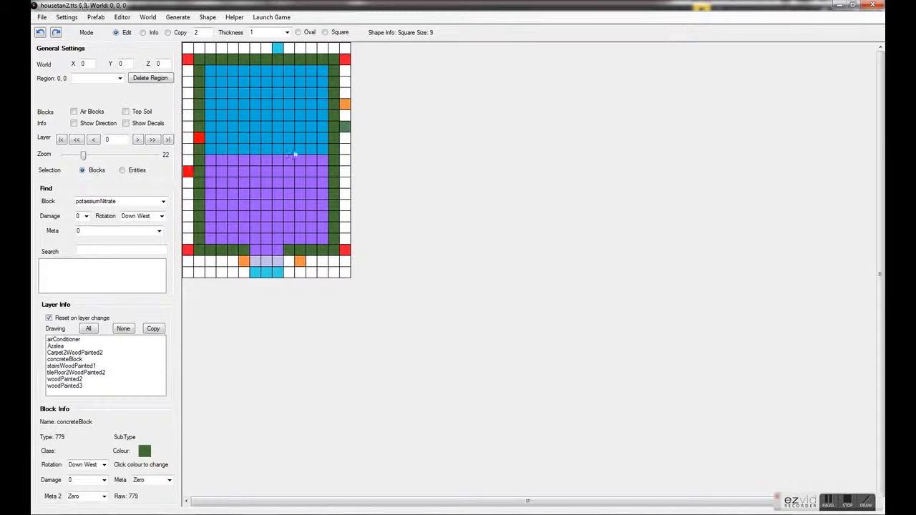
{"action": "mouse_move", "coordinate": [311, 272]}
{"action": "left_mouse_down"}
{"action": "mouse_move", "coordinate": [314, 215]}
{"action": "mouse_move", "coordinate": [298, 174]}
{"action": "mouse_move", "coordinate": [293, 222]}
{"action": "mouse_move", "coordinate": [317, 213]}
{"action": "mouse_move", "coordinate": [260, 199]}
{"action": "left_mouse_up"}
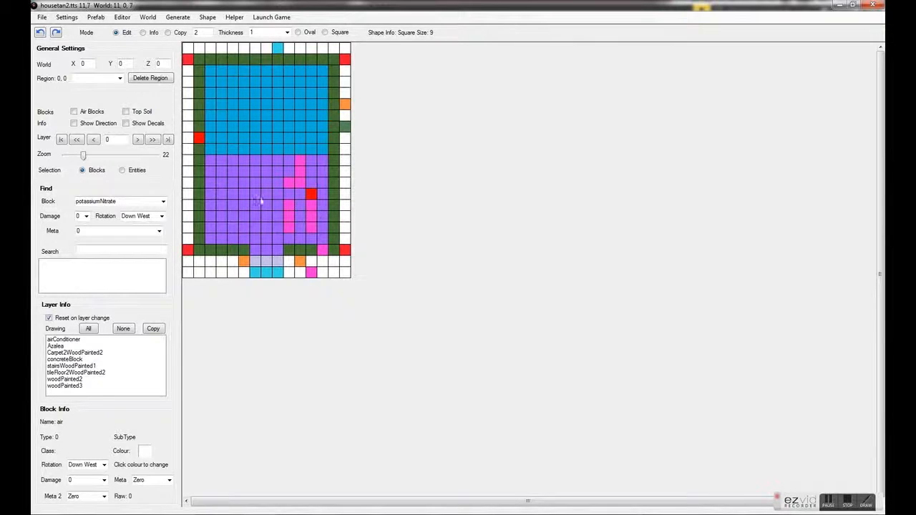
- Switch the selection to entities and examine which entity types can be placed in the prefab
{"action": "left_click", "coordinate": [123, 170]}
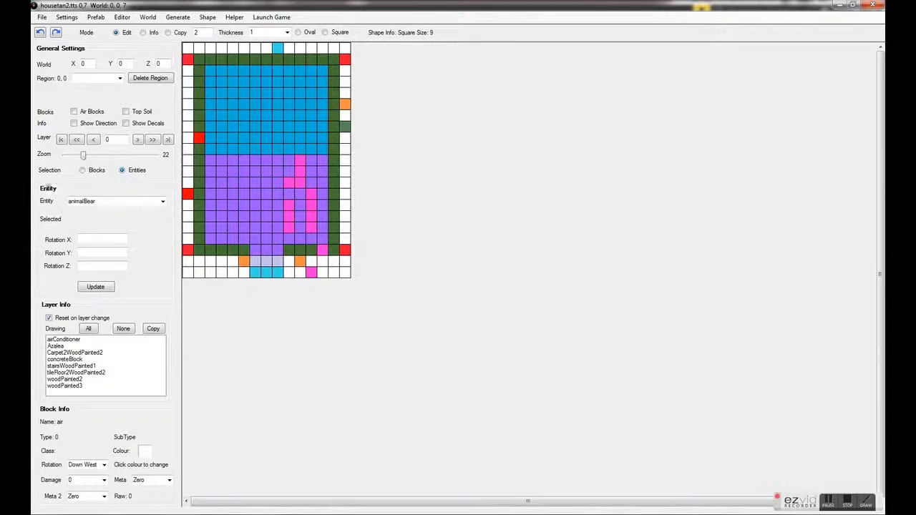
{"action": "left_click", "coordinate": [160, 204]}
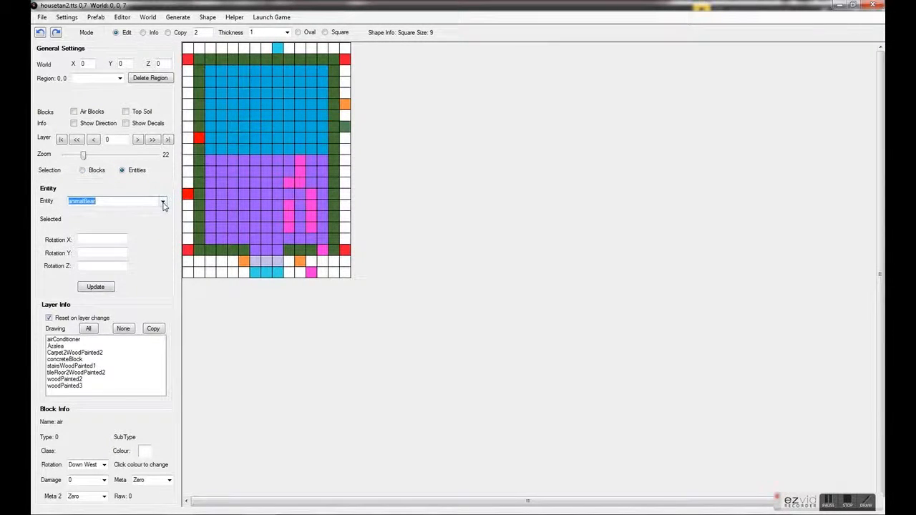
{"action": "left_click", "coordinate": [162, 202]}
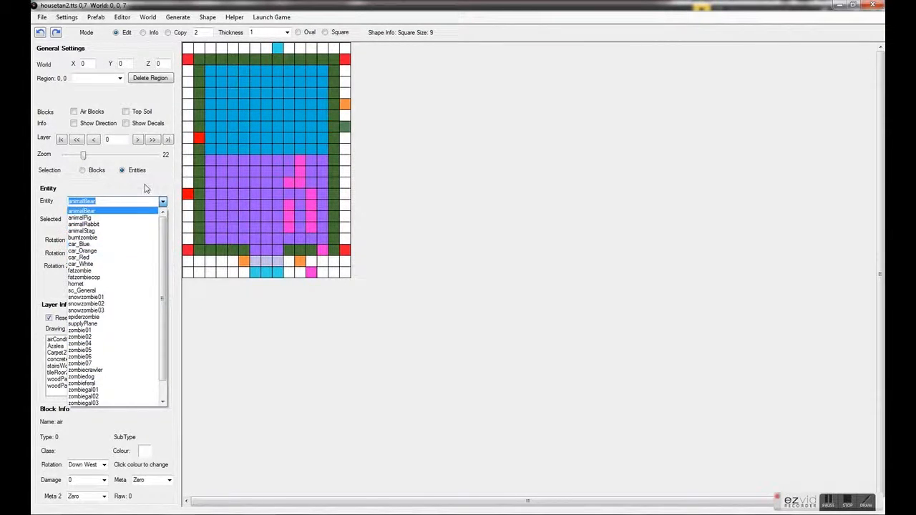
{"action": "left_click", "coordinate": [162, 202]}
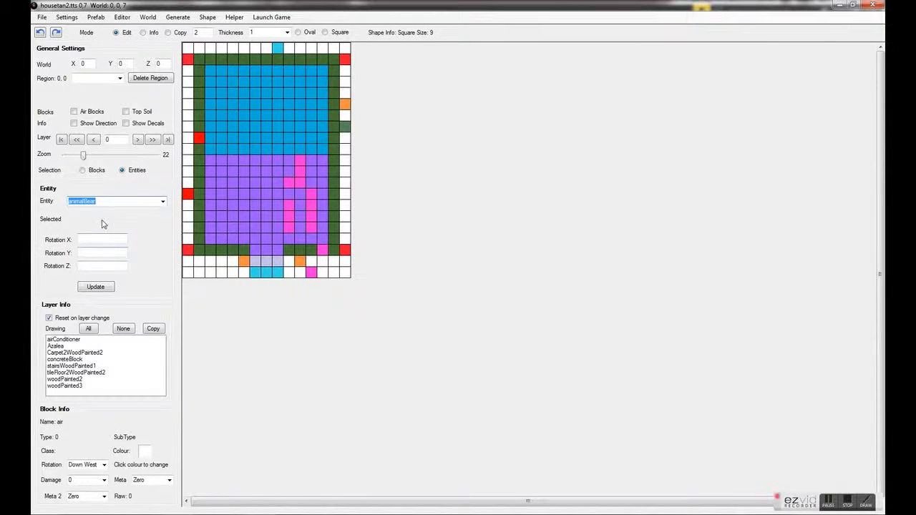
{"action": "left_click", "coordinate": [163, 202]}
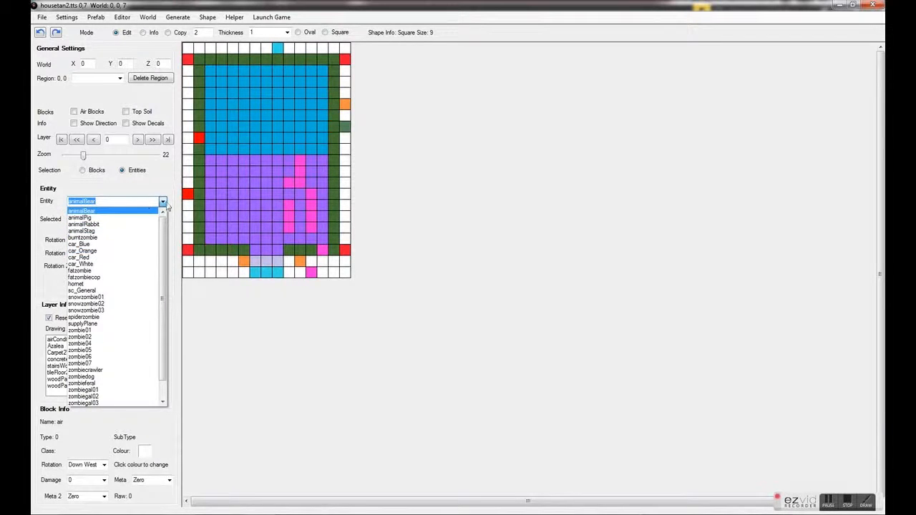
{"action": "left_click", "coordinate": [168, 208]}
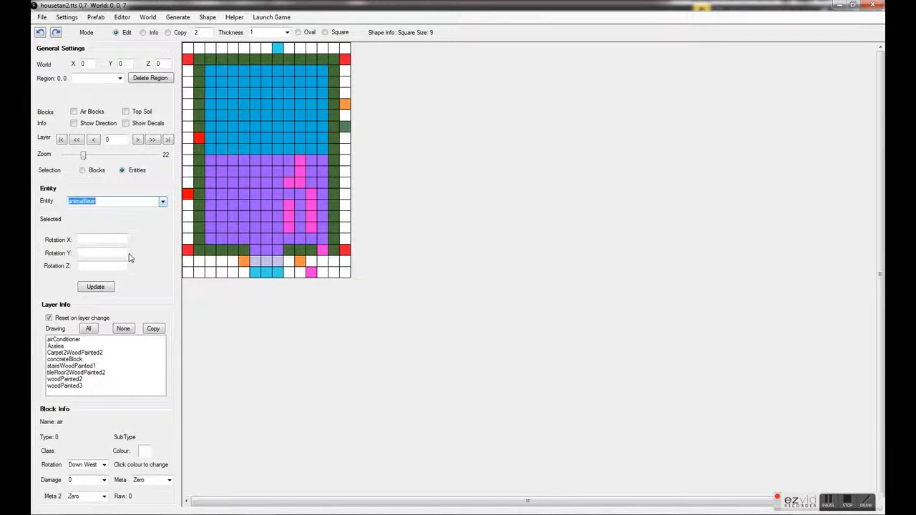
- Switch the selection back to blocks and paint a vertical strip of tungstenOre along the right edge of the grid
{"action": "left_click", "coordinate": [83, 170]}
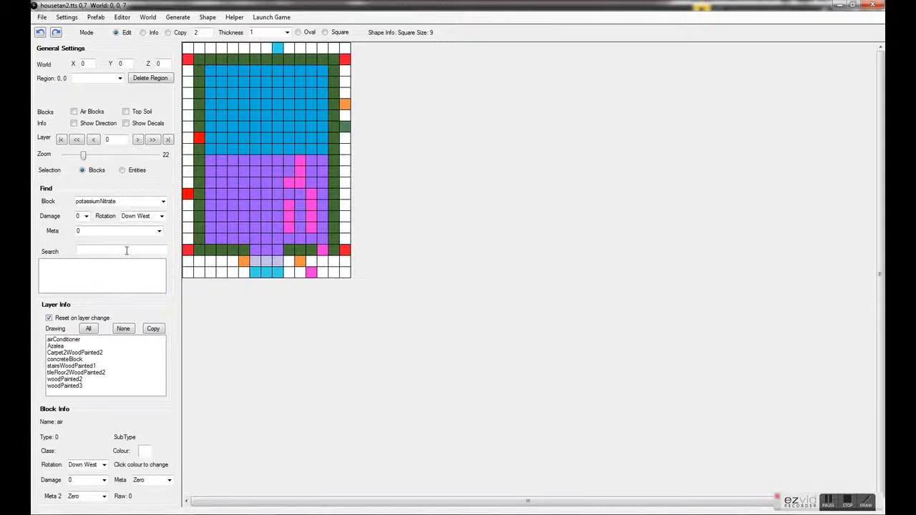
{"action": "left_click", "coordinate": [164, 201]}
{"action": "mouse_move", "coordinate": [164, 222]}
{"action": "left_mouse_down"}
{"action": "mouse_move", "coordinate": [158, 399]}
{"action": "mouse_move", "coordinate": [181, 220]}
{"action": "left_mouse_up"}
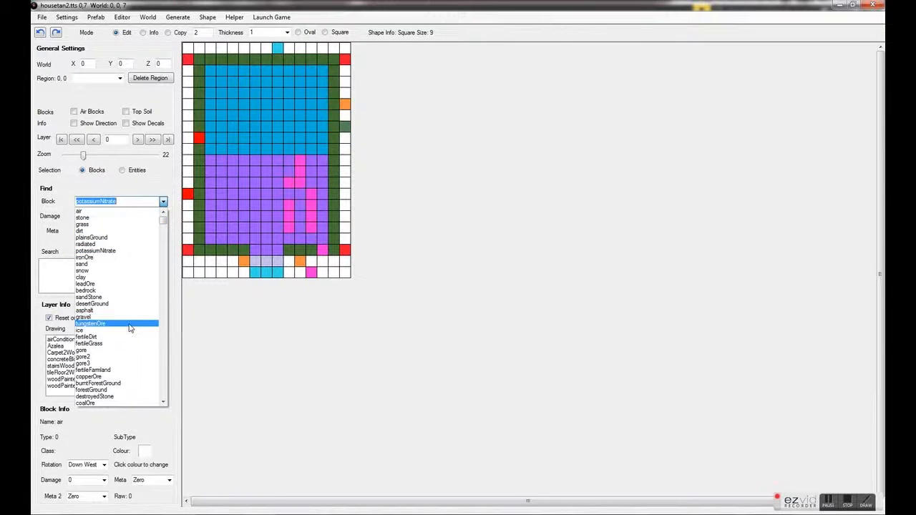
{"action": "left_click", "coordinate": [91, 323]}
{"action": "left_click_drag", "start_coordinate": [345, 160], "coordinate": [344, 227]}
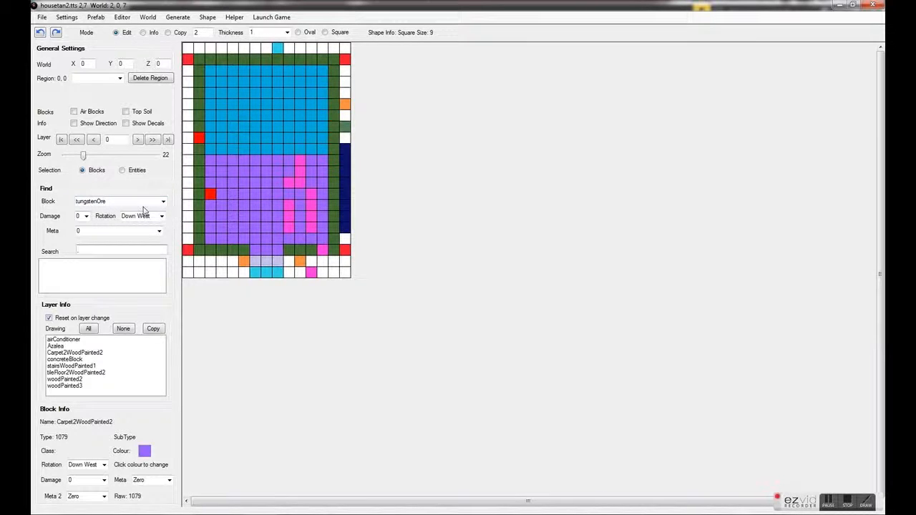
- Examine the damage, rotation and meta values available for the tungstenOre block without changing them
{"action": "left_click", "coordinate": [86, 217]}
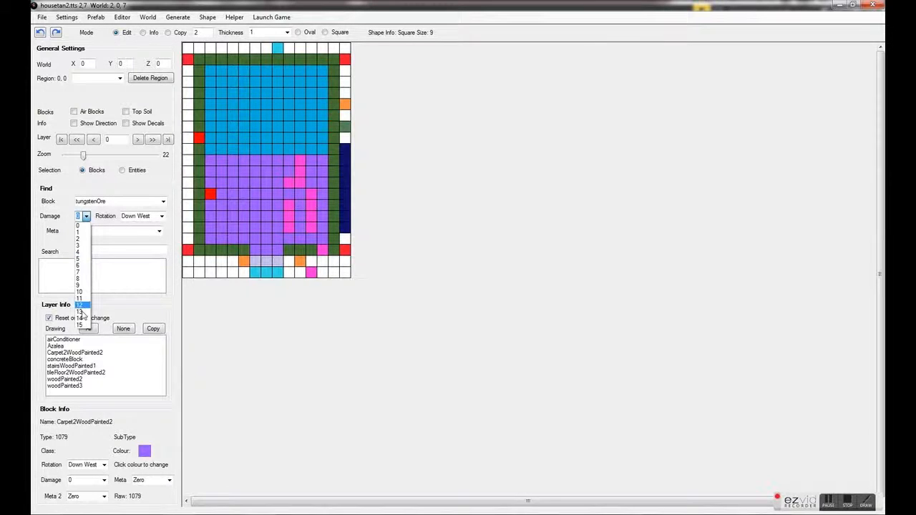
{"action": "left_click", "coordinate": [86, 220]}
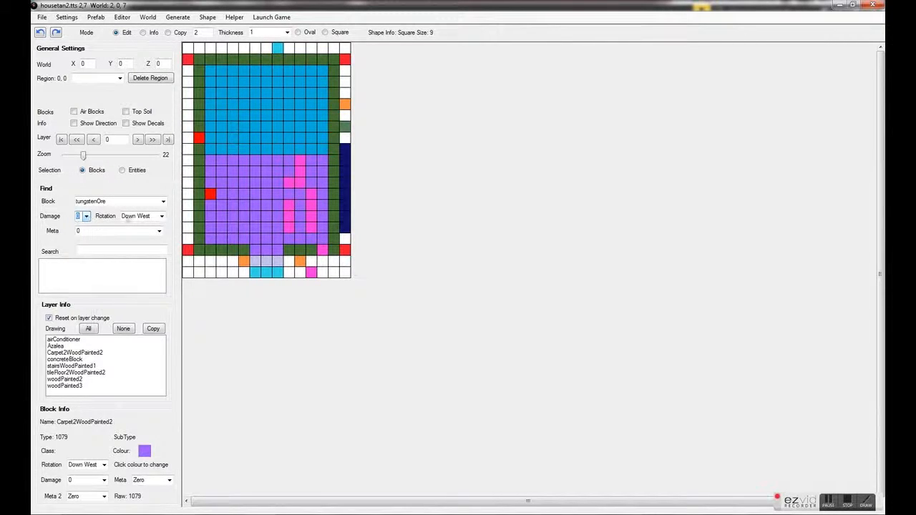
{"action": "left_click", "coordinate": [162, 216]}
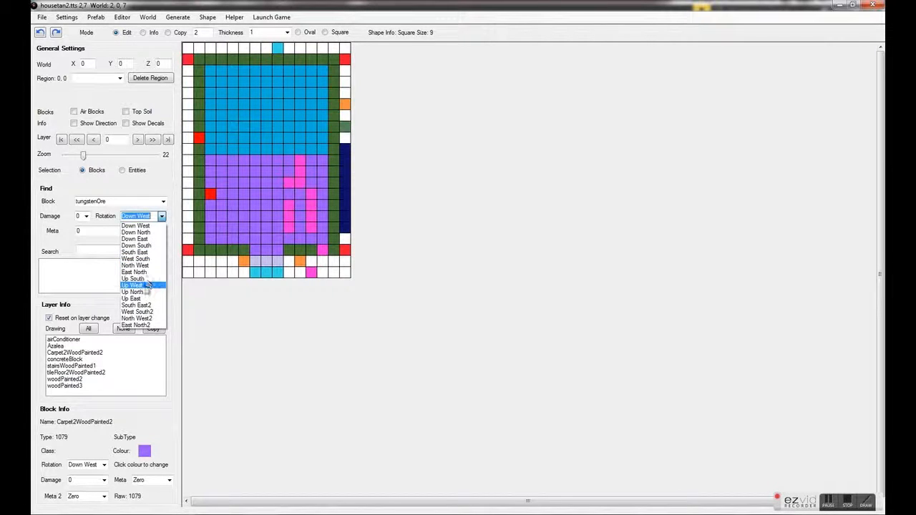
{"action": "left_click", "coordinate": [163, 218]}
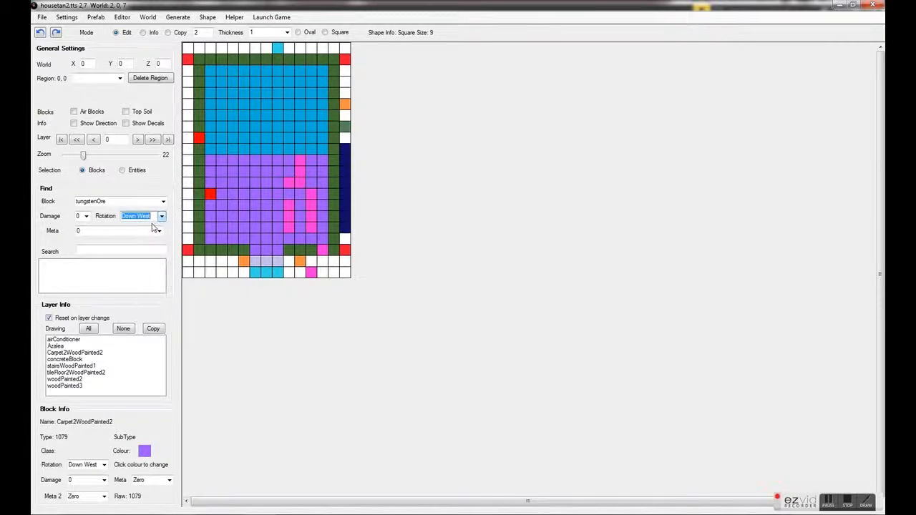
{"action": "left_click", "coordinate": [158, 231]}
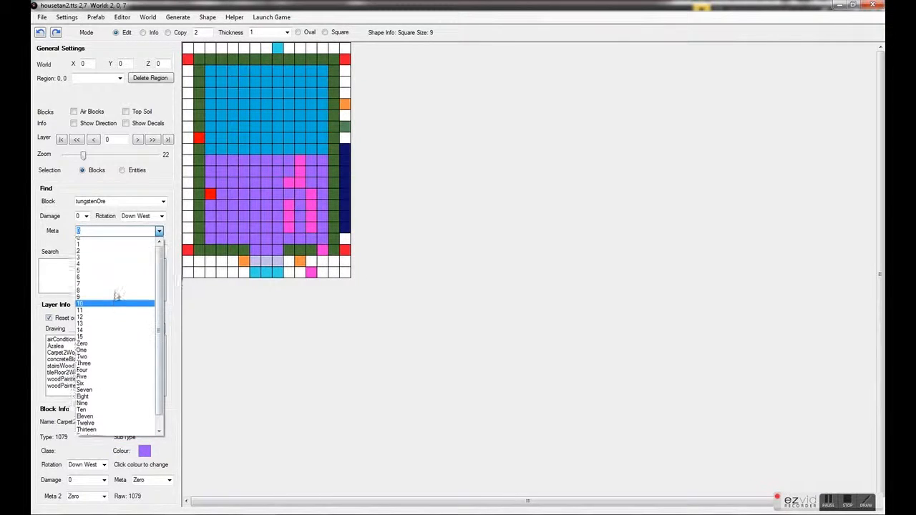
{"action": "left_click", "coordinate": [157, 231]}
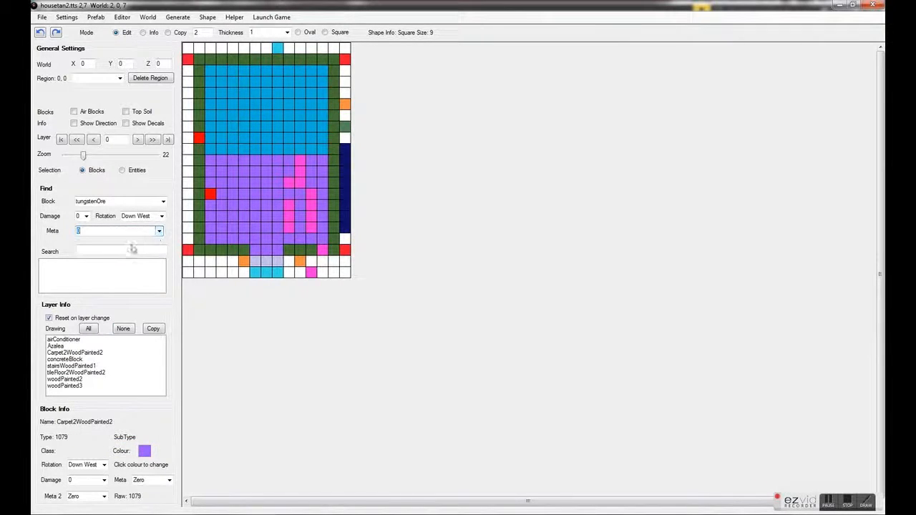
- Search the blocks for "conc" and select the concrete block from the matches
{"action": "left_click", "coordinate": [98, 249]}
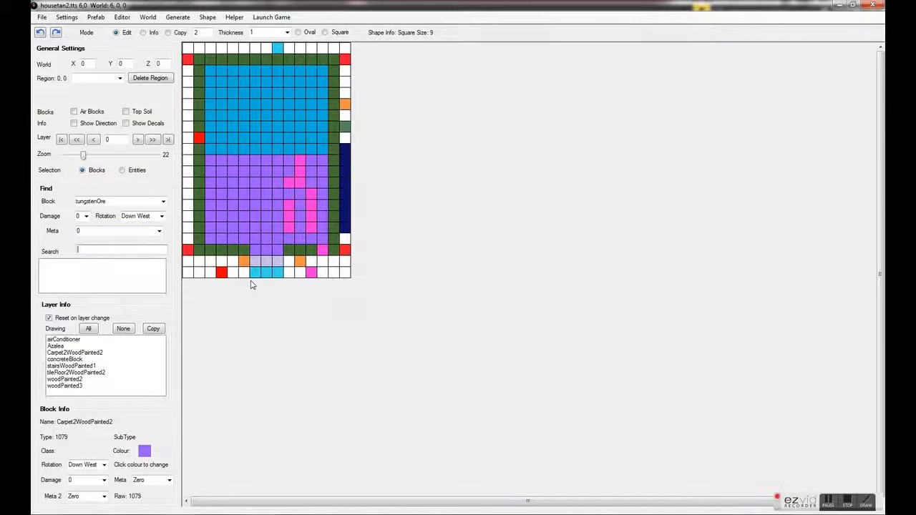
{"action": "type", "text": "concre"}
{"action": "left_click", "coordinate": [85, 270]}
{"action": "scroll", "coordinate": [128, 283], "scroll_direction": "down", "scroll_amount": 6}
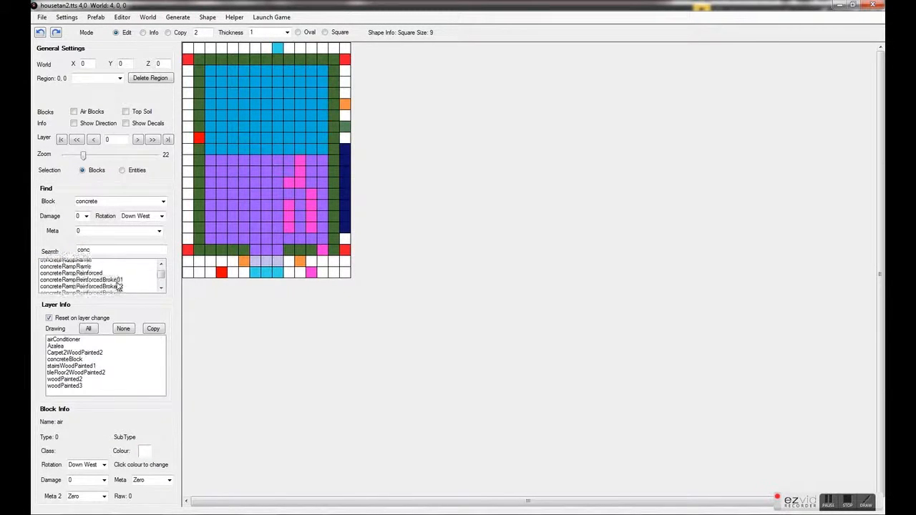
- Replace the block search text with "wedges" to list the wedge blocks
{"action": "key", "text": "shift+Home"}
{"action": "type", "text": "wedges"}
{"action": "key", "text": "shift+Home"}
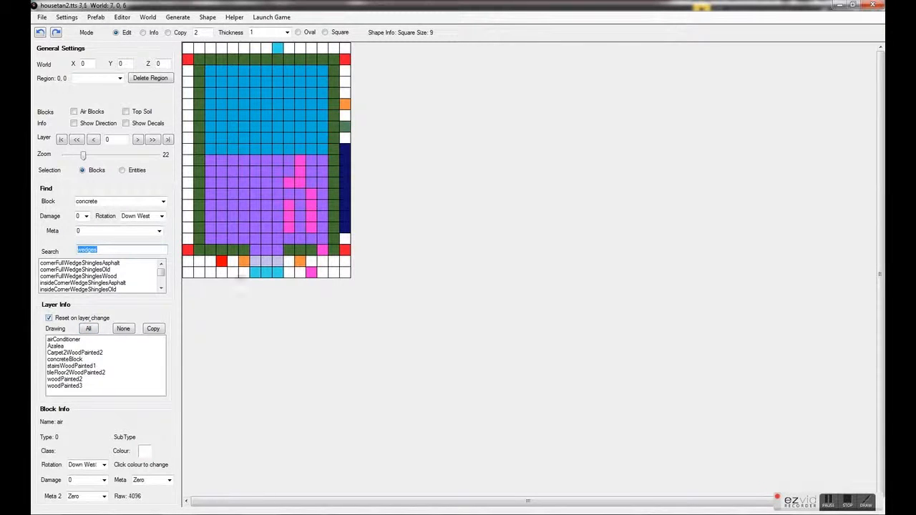
- Try to turn off drawing for all of the layer's blocks, and pick airConditioner from the layer's block list
{"action": "left_click", "coordinate": [122, 329]}
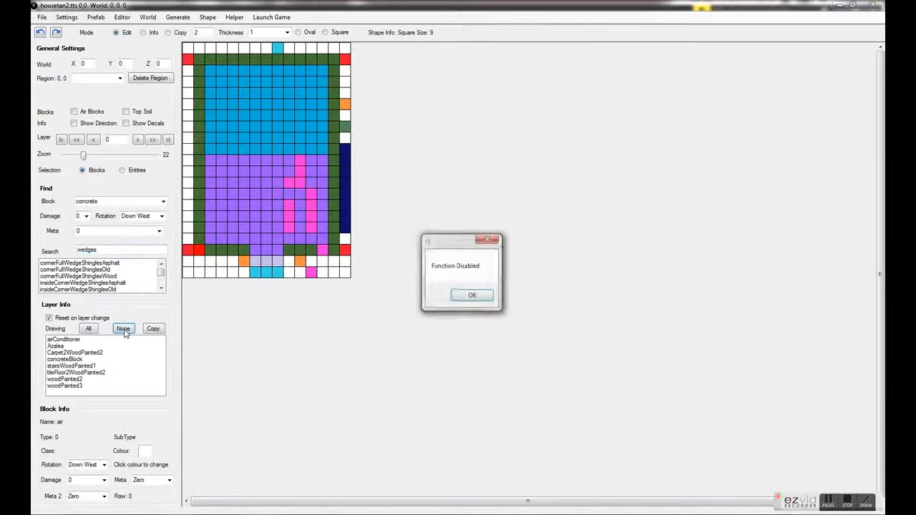
{"action": "left_click", "coordinate": [472, 296]}
{"action": "left_click", "coordinate": [66, 339]}
{"action": "double_click", "coordinate": [70, 342]}
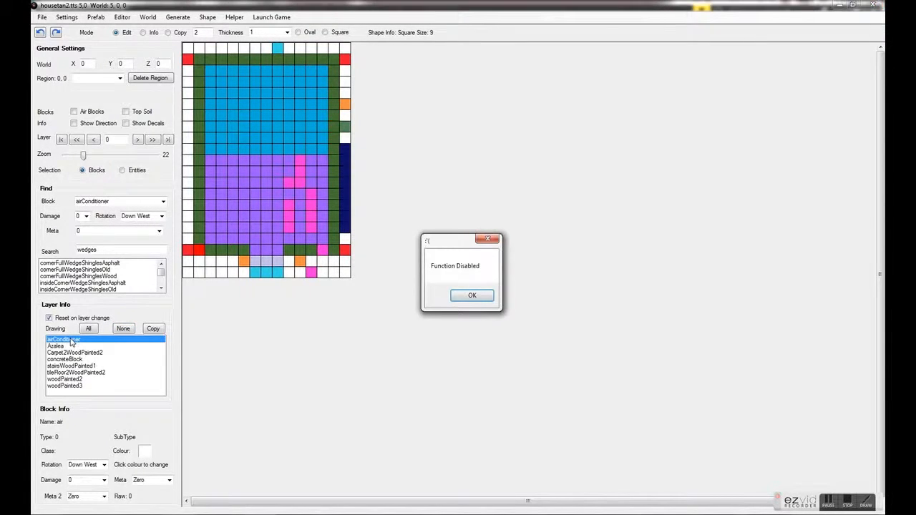
{"action": "left_click", "coordinate": [472, 297]}
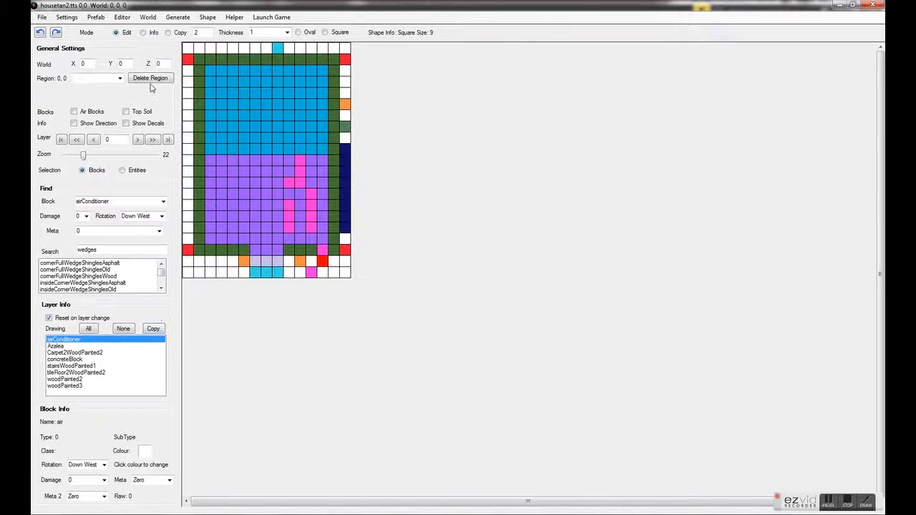
- Inspect a green concrete block of the house in Info mode and view its custom colour options without changing the colour
{"action": "left_click", "coordinate": [143, 33]}
{"action": "left_click", "coordinate": [331, 247]}
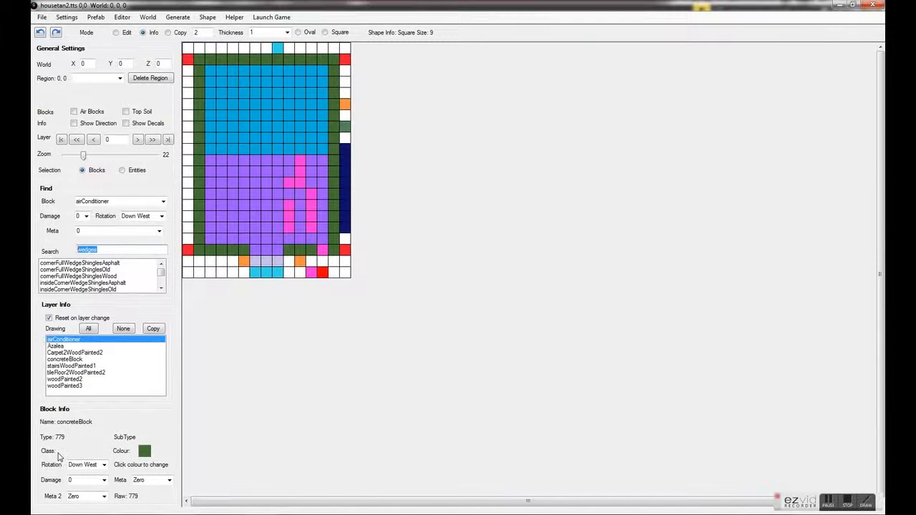
{"action": "left_click", "coordinate": [144, 451]}
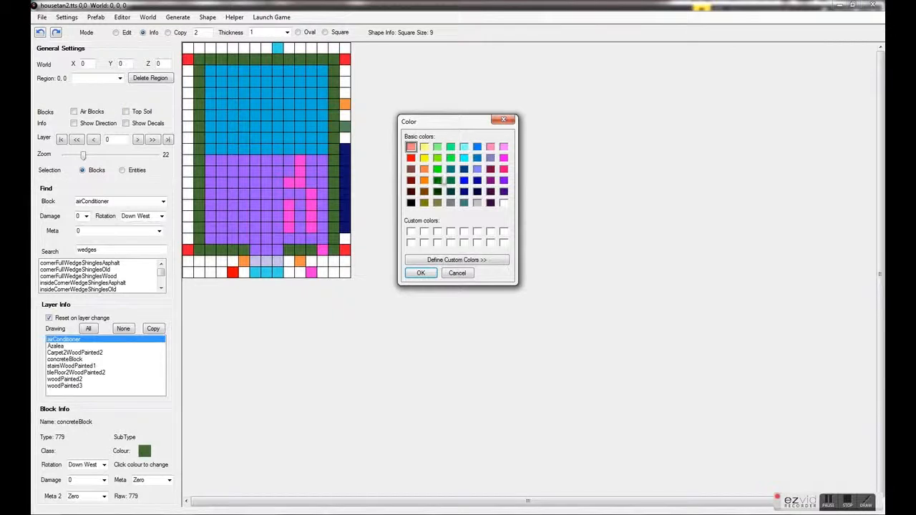
{"action": "left_click", "coordinate": [460, 260]}
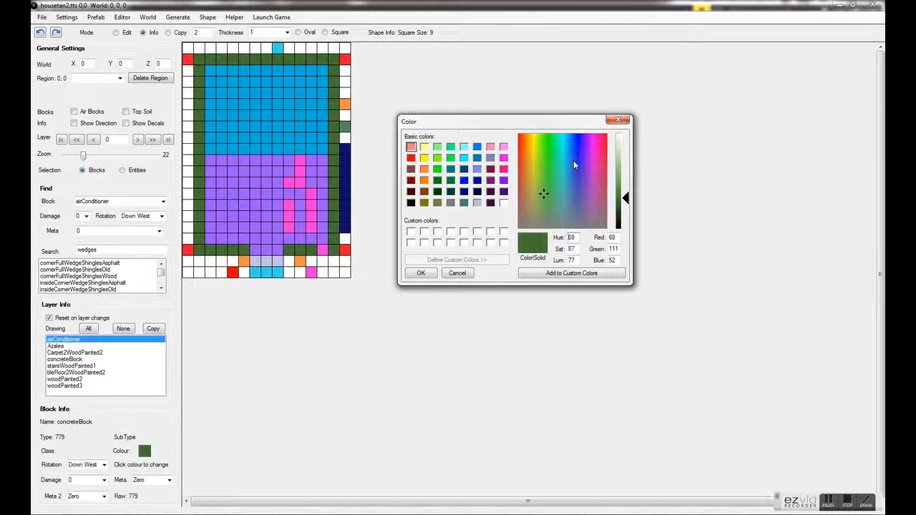
{"action": "left_click", "coordinate": [620, 119]}
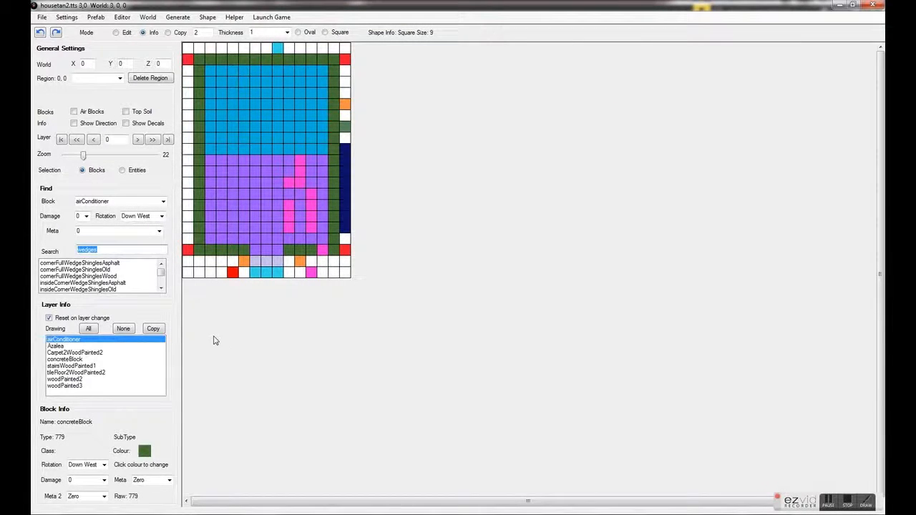
- Set the concrete block's rotation to Up East and its damage to Decal in the block info
{"action": "left_click", "coordinate": [104, 465]}
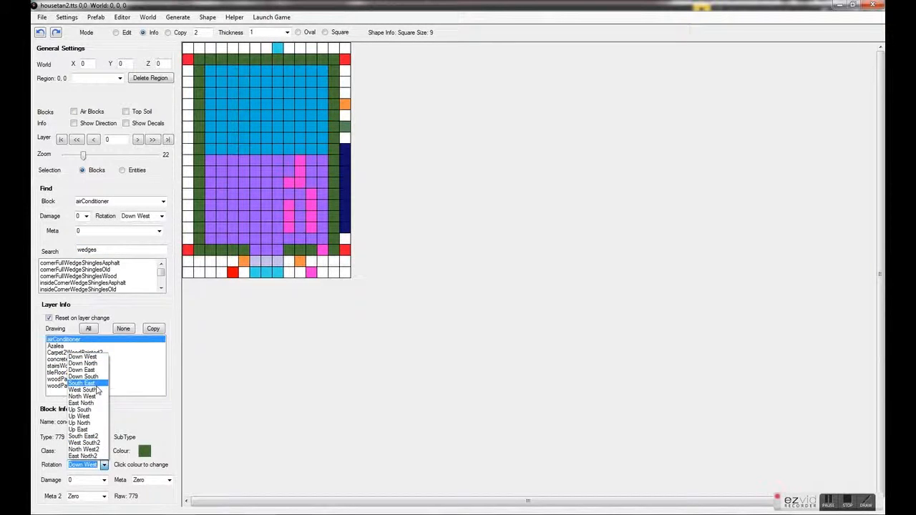
{"action": "left_click", "coordinate": [100, 429]}
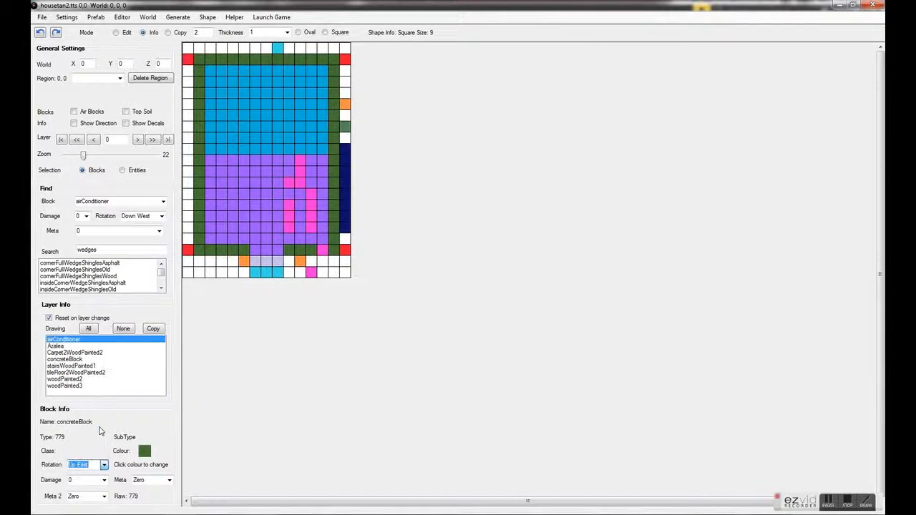
{"action": "left_click", "coordinate": [104, 480]}
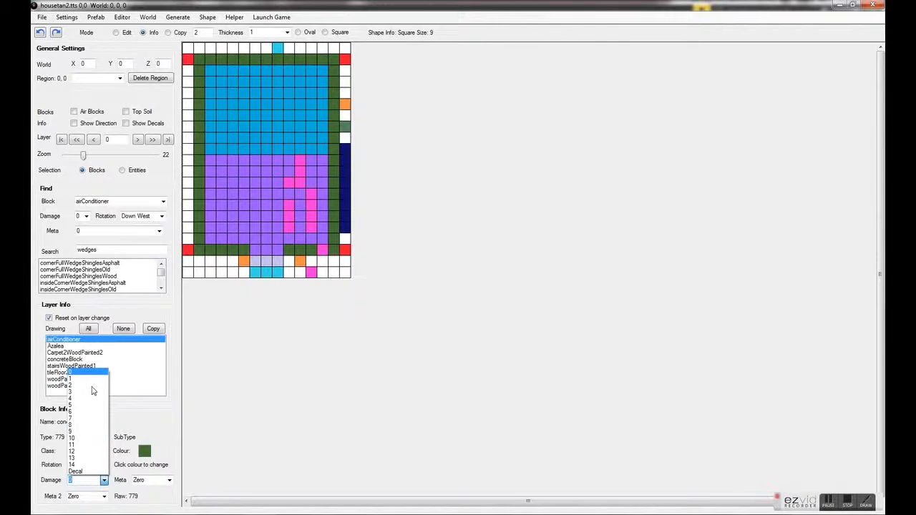
{"action": "left_click", "coordinate": [85, 473]}
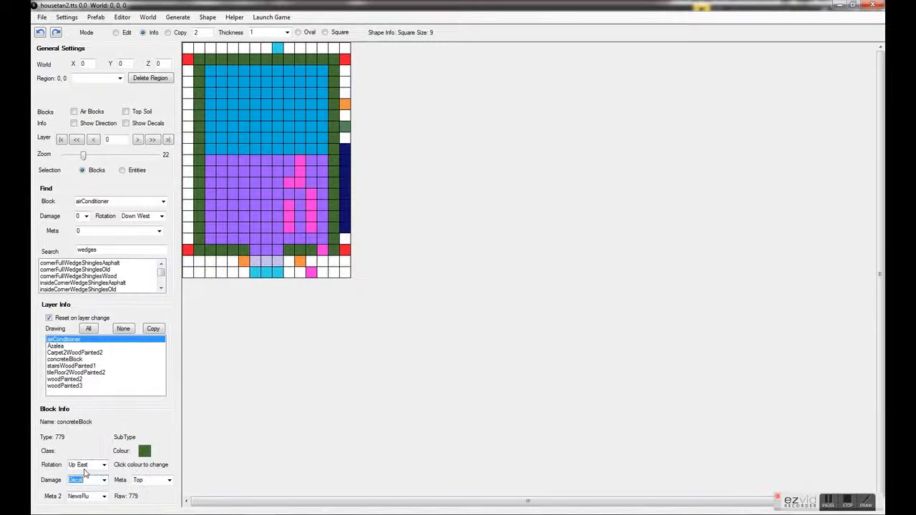
- Choose Top as the decal's meta value and review the Meta 2 decal options, leaving NewsFlu selected
{"action": "left_click", "coordinate": [170, 481]}
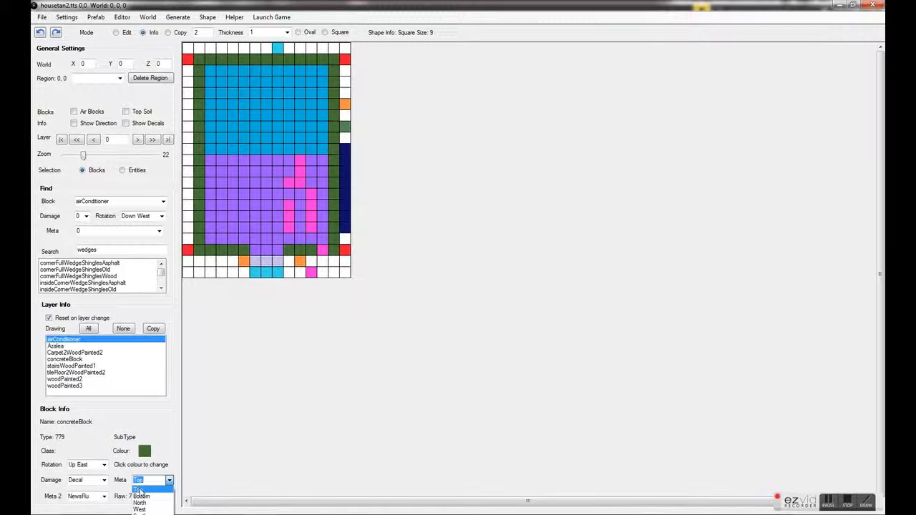
{"action": "left_click", "coordinate": [139, 491]}
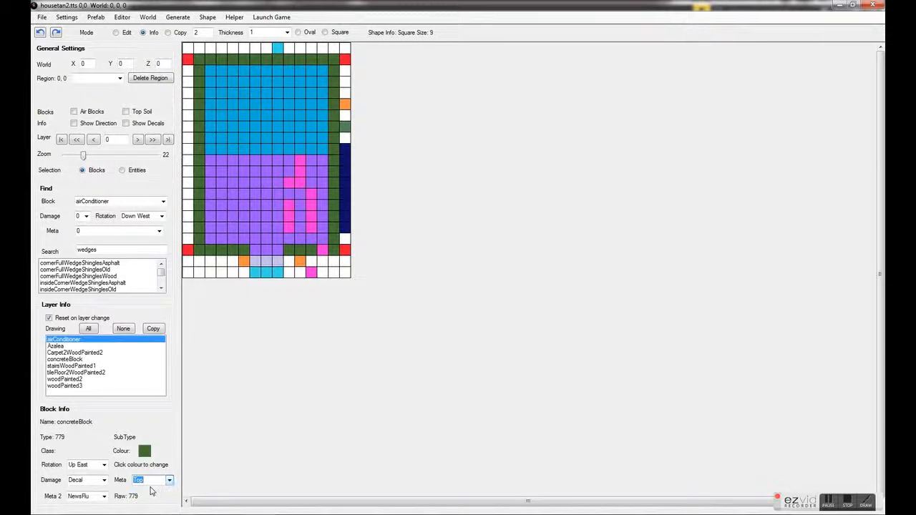
{"action": "left_click", "coordinate": [103, 497]}
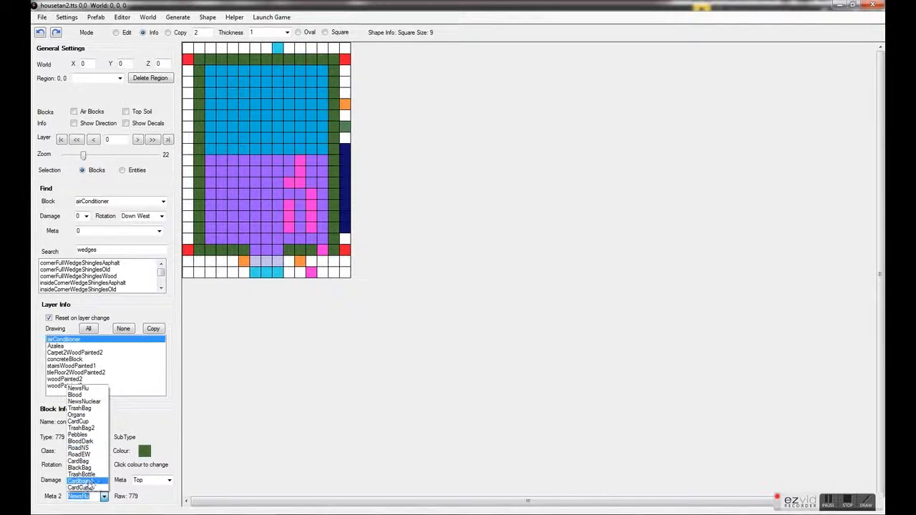
{"action": "left_click", "coordinate": [148, 498]}
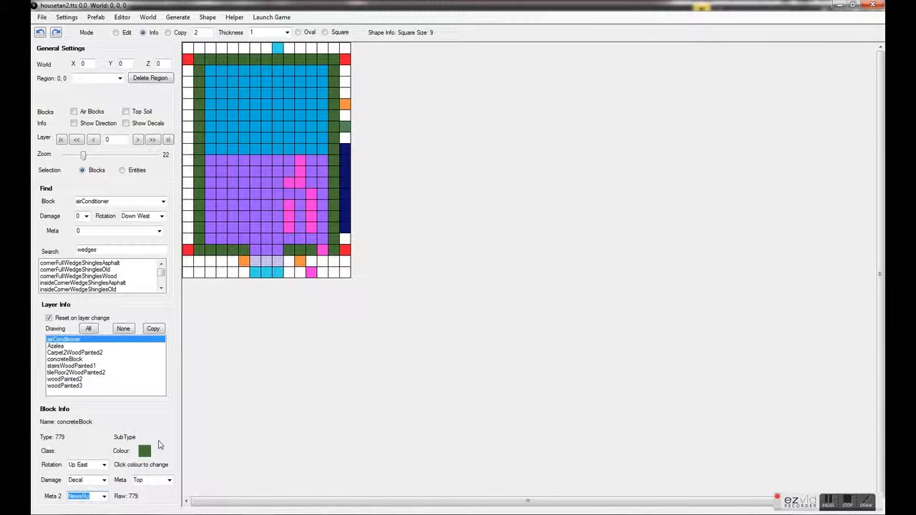
{"action": "left_click", "coordinate": [199, 260]}
- Create a new prefab named Test with a width of 50 and a length of 50
{"action": "left_click", "coordinate": [42, 17]}
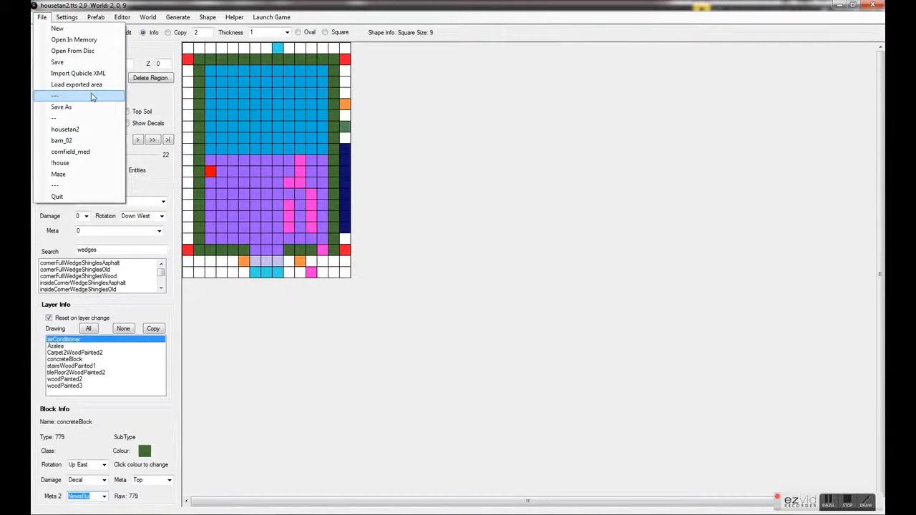
{"action": "left_click", "coordinate": [58, 28]}
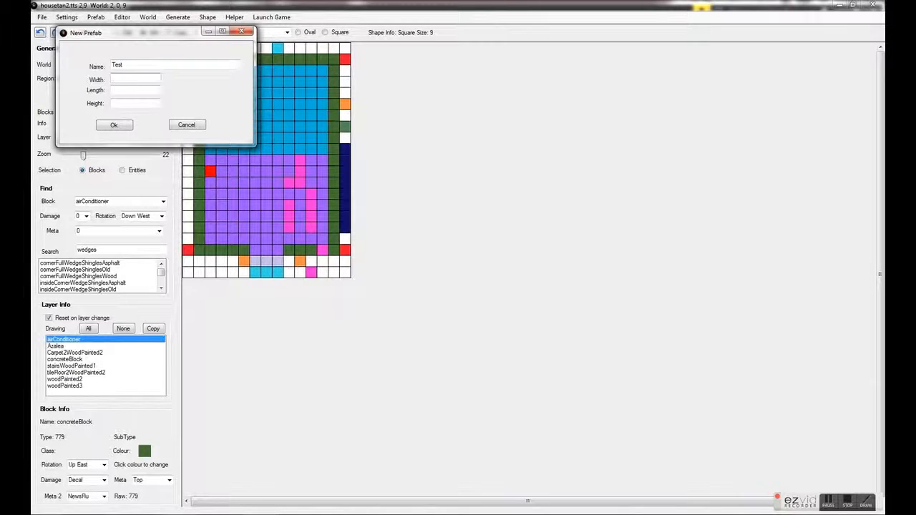
{"action": "type", "text": "50"}
{"action": "key", "text": "Tab"}
{"action": "type", "text": "50"}
{"action": "key", "text": "Tab"}
{"action": "key", "text": "Return"}
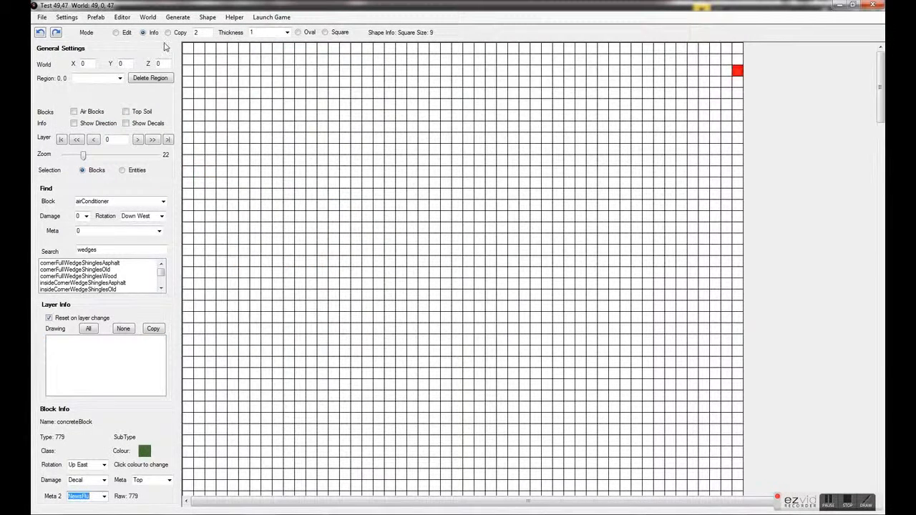
{"action": "key", "text": "Tab"}
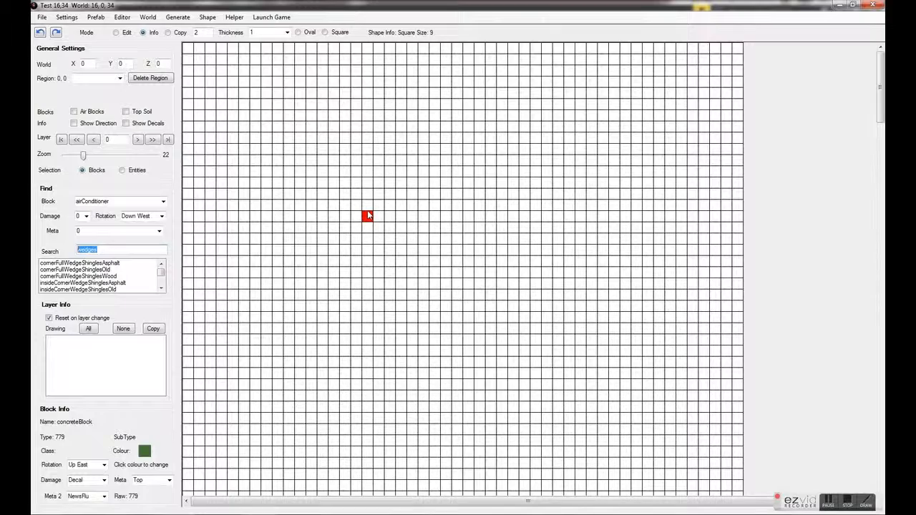
- Examine the empty Test prefab grid at several zoom levels and inspect one of its cells
{"action": "scroll", "coordinate": [374, 227], "scroll_direction": "down", "scroll_amount": 3}
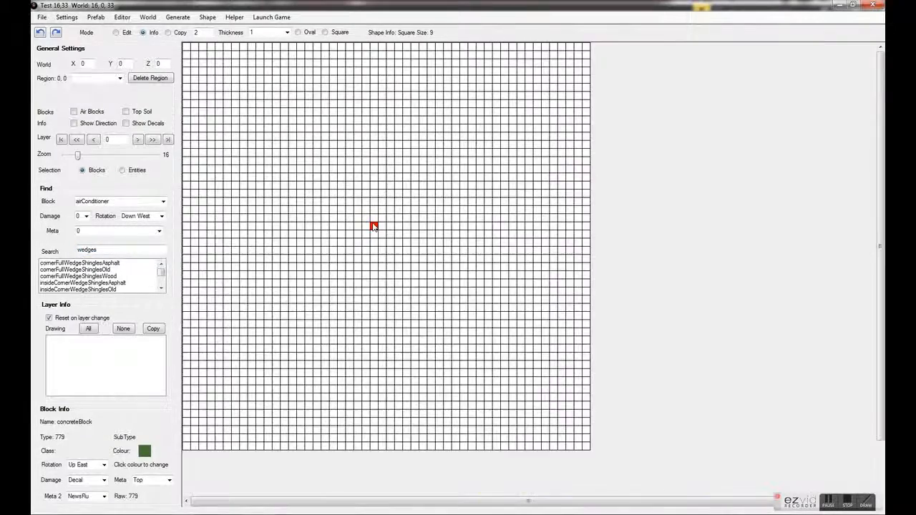
{"action": "scroll", "coordinate": [374, 226], "scroll_direction": "down", "scroll_amount": 5}
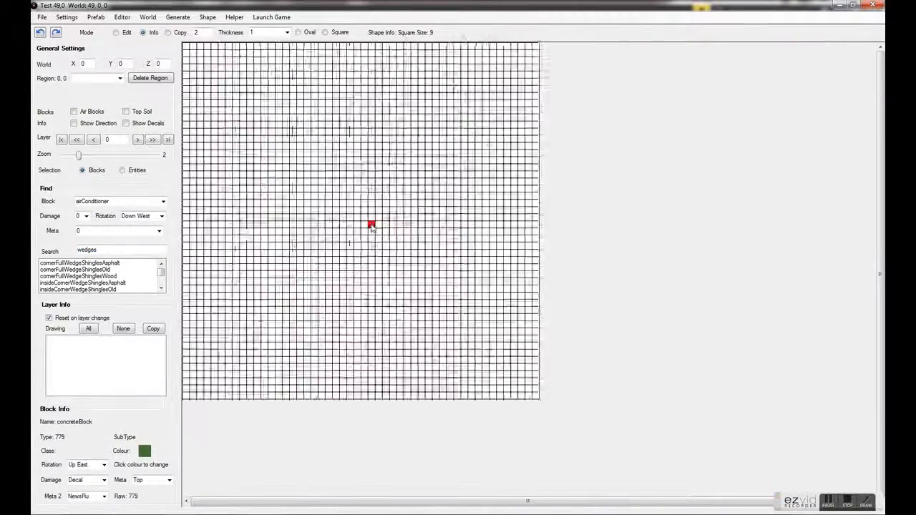
{"action": "scroll", "coordinate": [371, 227], "scroll_direction": "up", "scroll_amount": 3}
{"action": "scroll", "coordinate": [371, 227], "scroll_direction": "down", "scroll_amount": 6}
{"action": "scroll", "coordinate": [252, 186], "scroll_direction": "up", "scroll_amount": 7}
{"action": "scroll", "coordinate": [307, 195], "scroll_direction": "down", "scroll_amount": 4}
{"action": "left_click", "coordinate": [470, 303]}
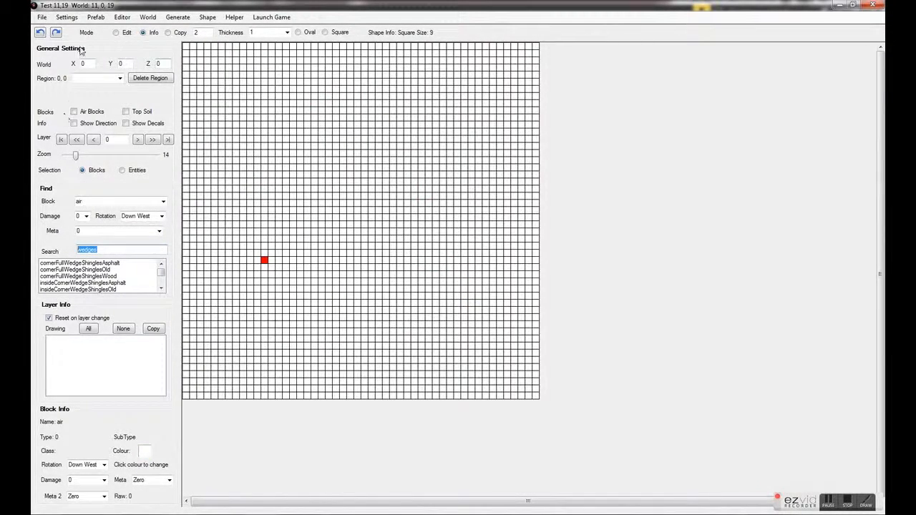
{"action": "scroll", "coordinate": [436, 287], "scroll_direction": "up", "scroll_amount": 3}
{"action": "scroll", "coordinate": [436, 286], "scroll_direction": "down", "scroll_amount": 6}
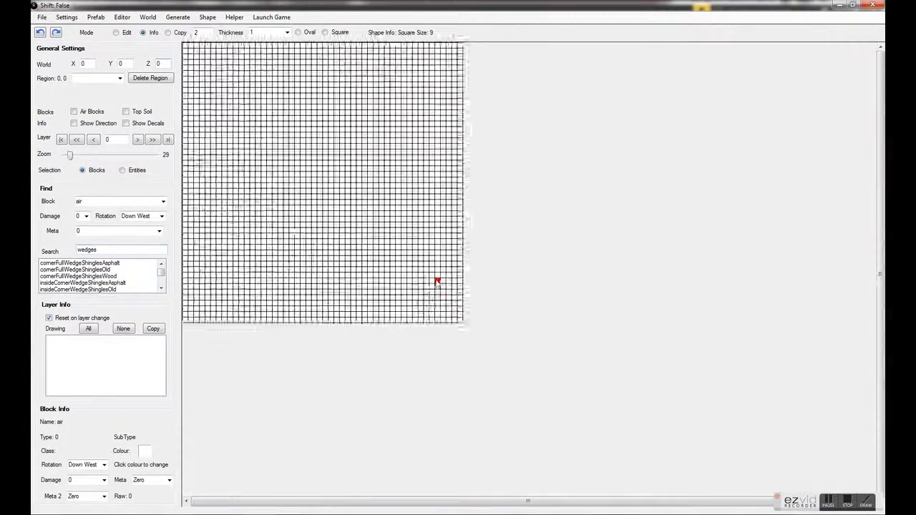
{"action": "scroll", "coordinate": [436, 284], "scroll_direction": "up", "scroll_amount": 3}
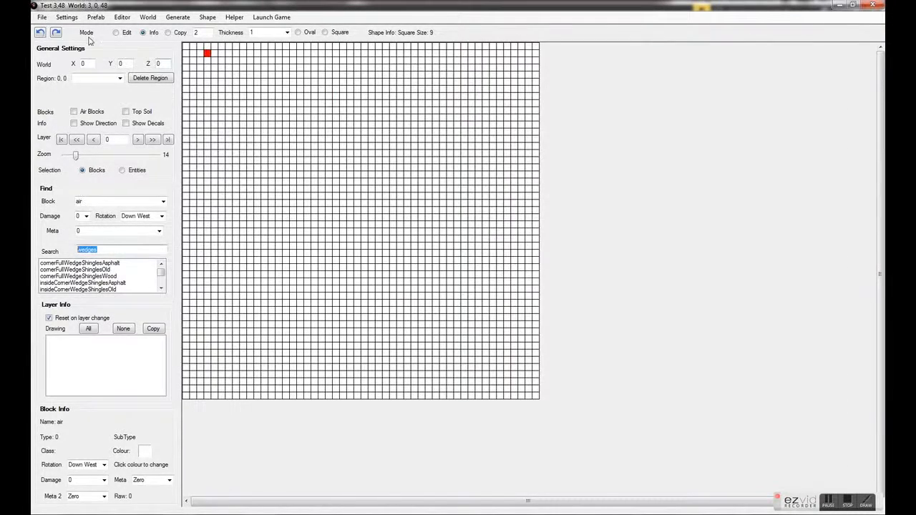
- Open the prefab apartment_adobe_red_5_flr.tts from disc
{"action": "left_click", "coordinate": [42, 18]}
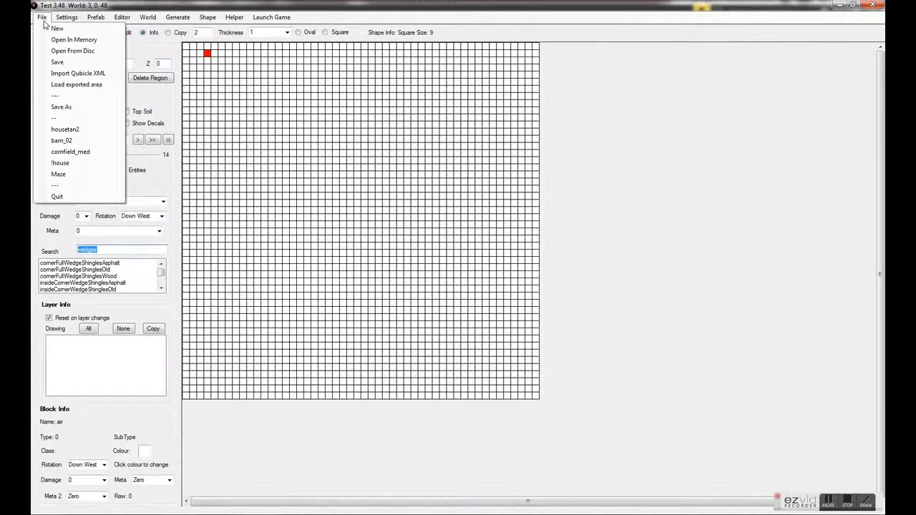
{"action": "left_click", "coordinate": [96, 50]}
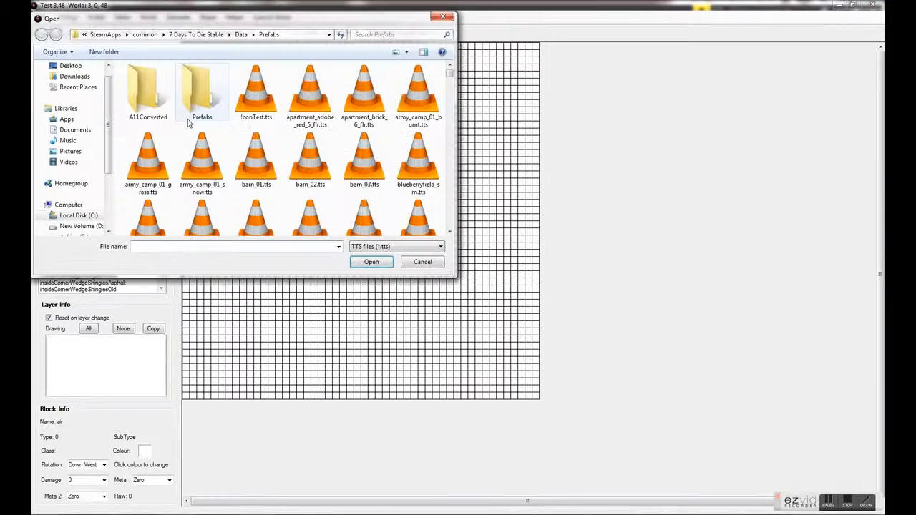
{"action": "left_click", "coordinate": [307, 105]}
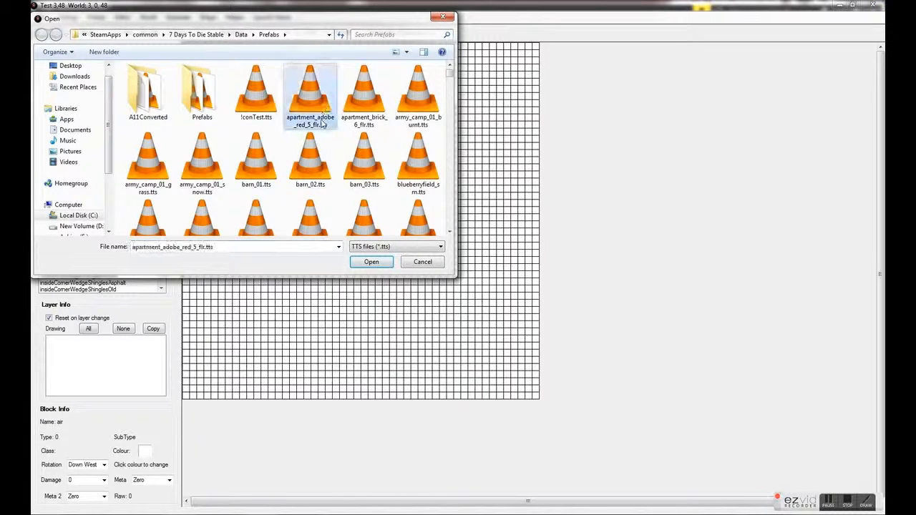
{"action": "double_click", "coordinate": [307, 106]}
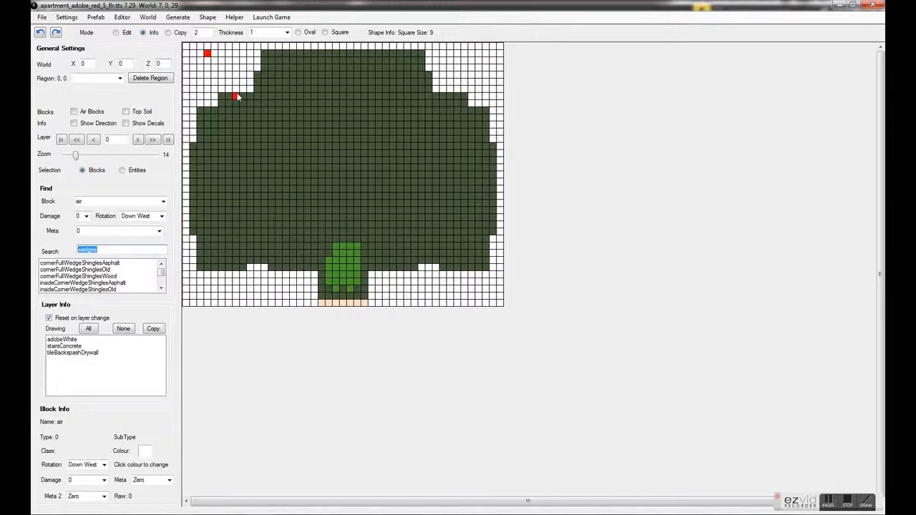
- Look through the Prefabs folder in an enlarged file dialog and leave it without opening another prefab
{"action": "left_click", "coordinate": [43, 17]}
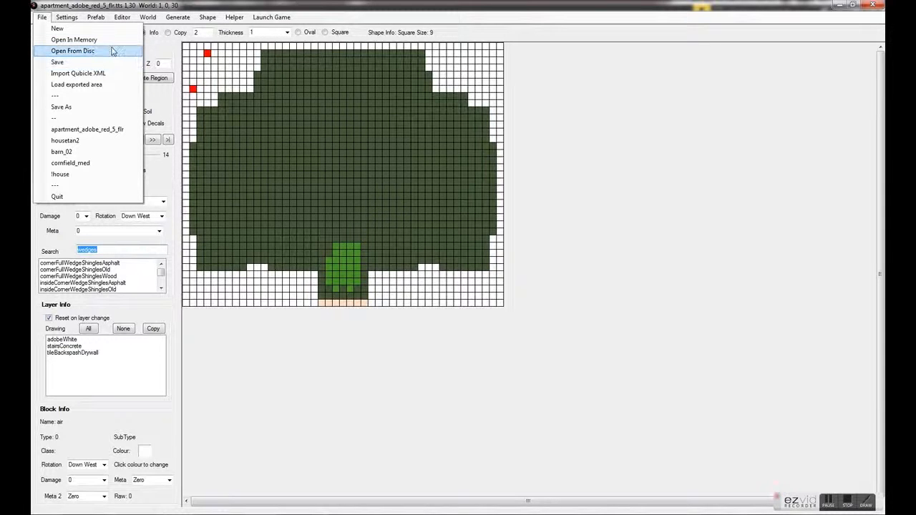
{"action": "left_click", "coordinate": [70, 44]}
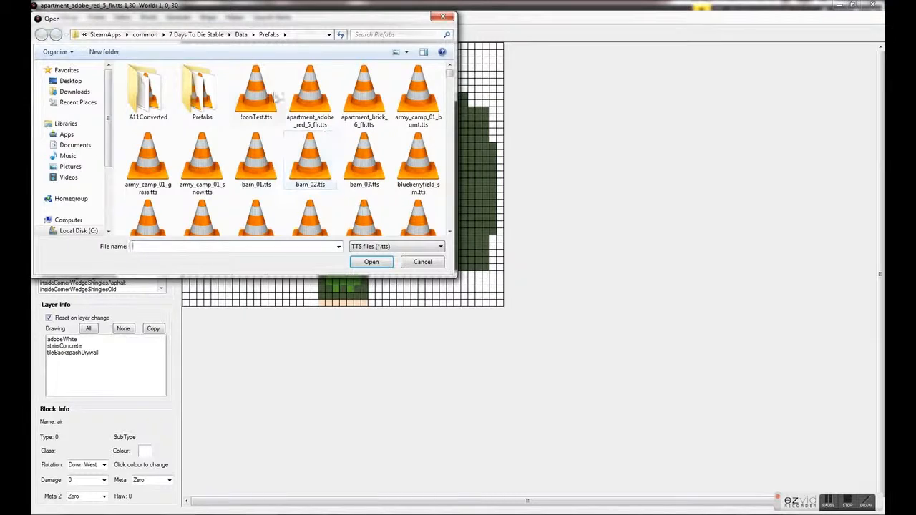
{"action": "left_click_drag", "start_coordinate": [209, 19], "coordinate": [331, 77]}
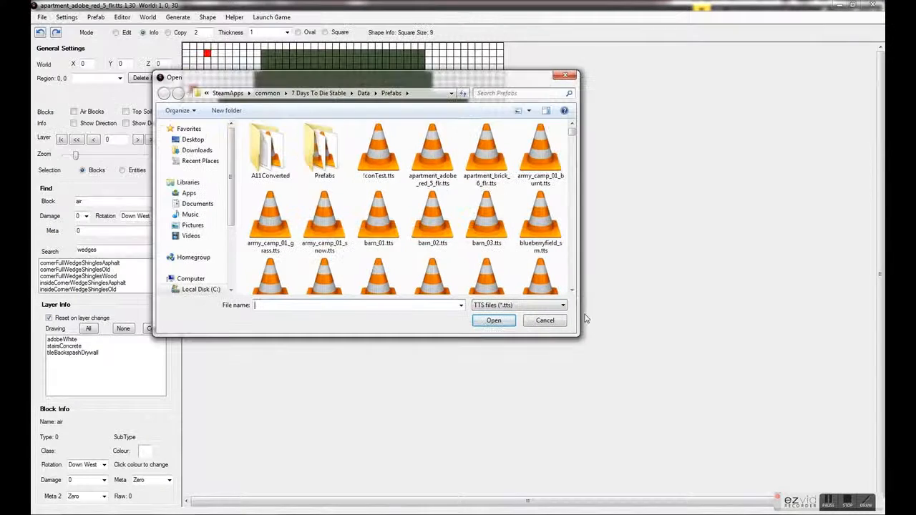
{"action": "left_click_drag", "start_coordinate": [580, 342], "coordinate": [793, 480]}
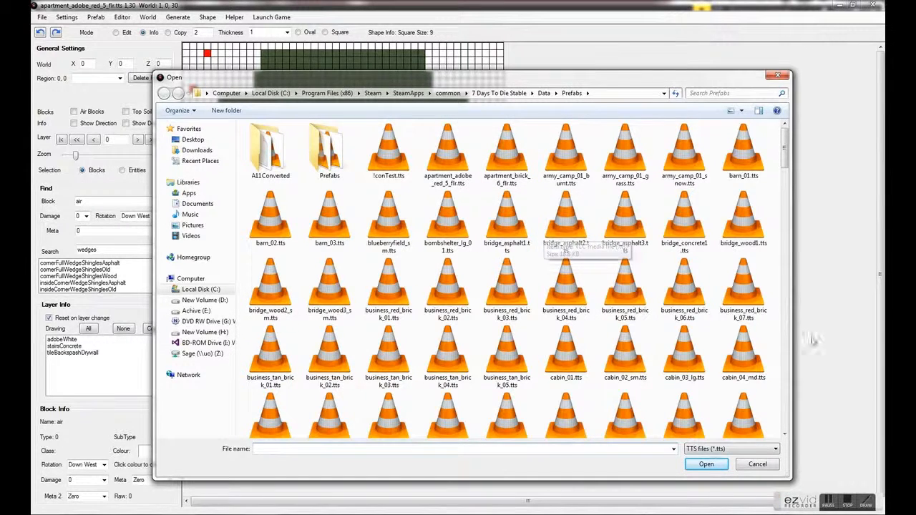
{"action": "left_click", "coordinate": [757, 465]}
- Start loading an exported area and browse to the Random Gen folder inside the 7DaysToDie Saves folder
{"action": "left_click", "coordinate": [43, 18]}
{"action": "left_click", "coordinate": [46, 22]}
{"action": "left_click", "coordinate": [42, 19]}
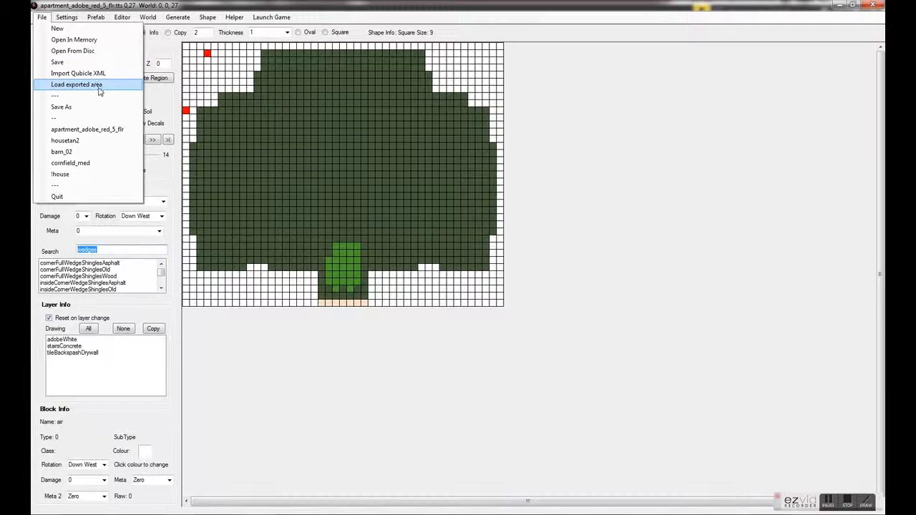
{"action": "left_click", "coordinate": [95, 87]}
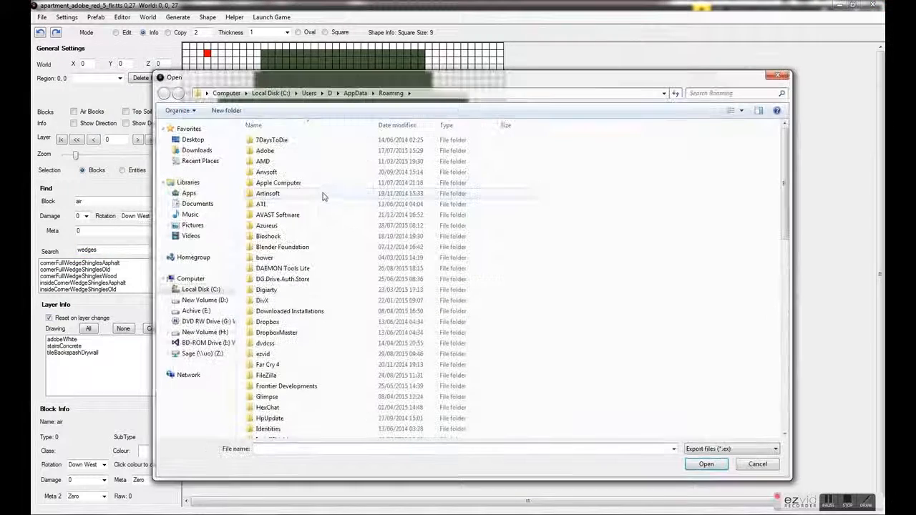
{"action": "double_click", "coordinate": [287, 141]}
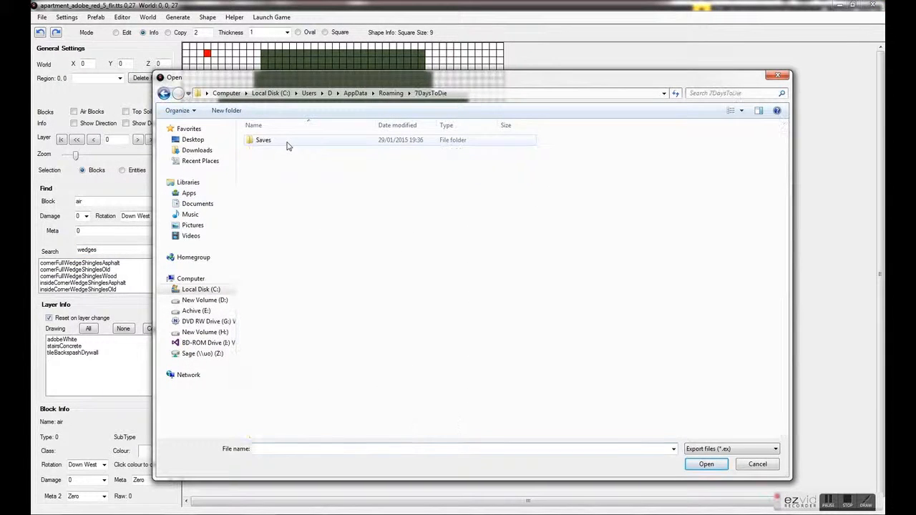
{"action": "double_click", "coordinate": [287, 142]}
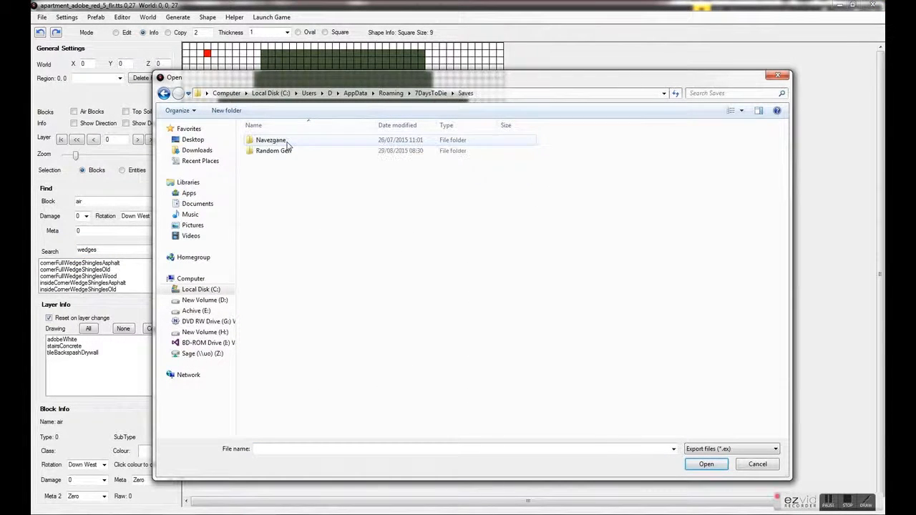
{"action": "double_click", "coordinate": [285, 151]}
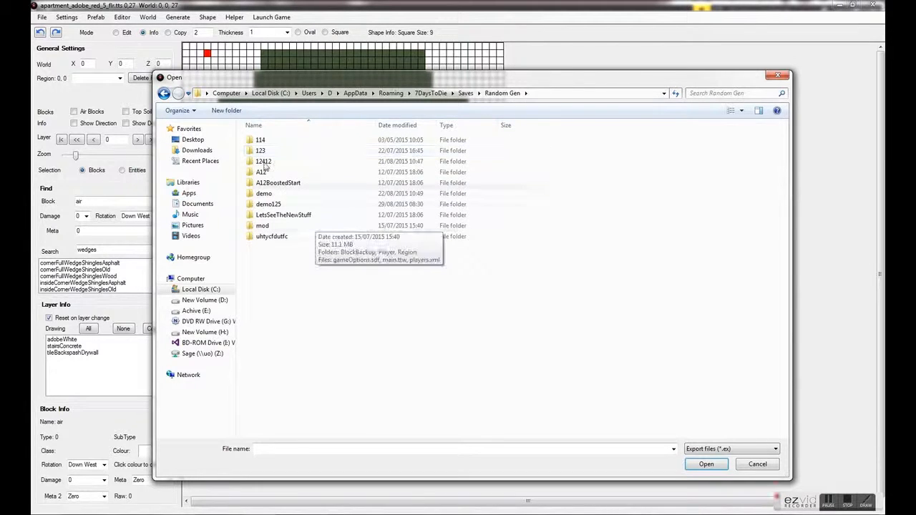
- Look for exported area files in the 123 save's BlockBackup user folder and return to Random Gen
{"action": "double_click", "coordinate": [285, 150]}
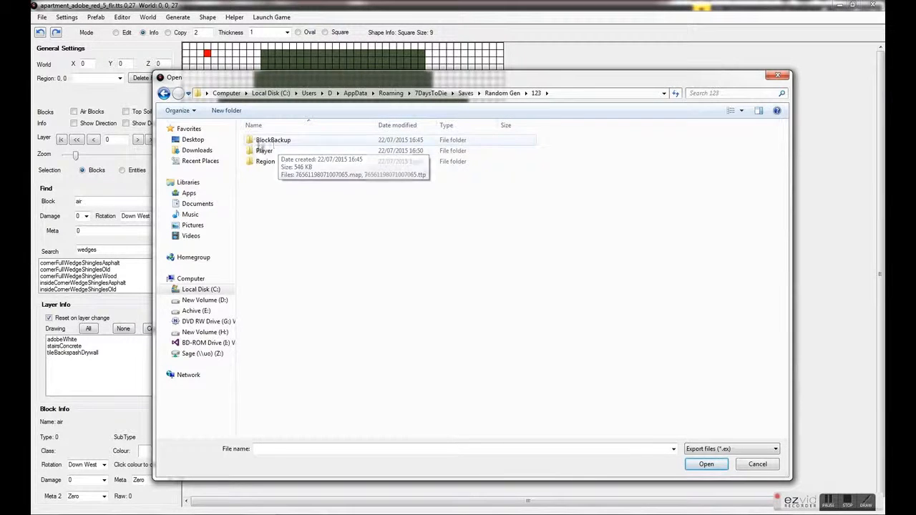
{"action": "double_click", "coordinate": [280, 140]}
{"action": "double_click", "coordinate": [274, 151]}
{"action": "double_click", "coordinate": [272, 140]}
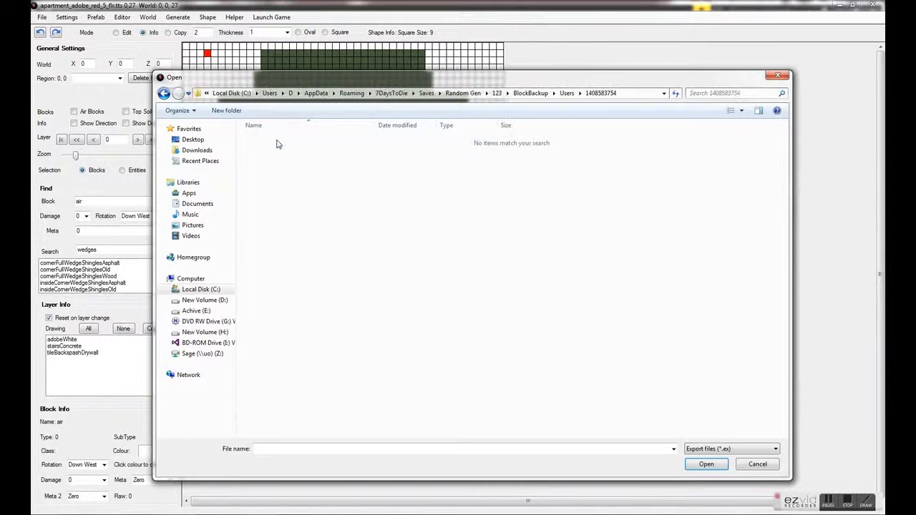
{"action": "left_click", "coordinate": [746, 450]}
{"action": "left_click", "coordinate": [746, 451]}
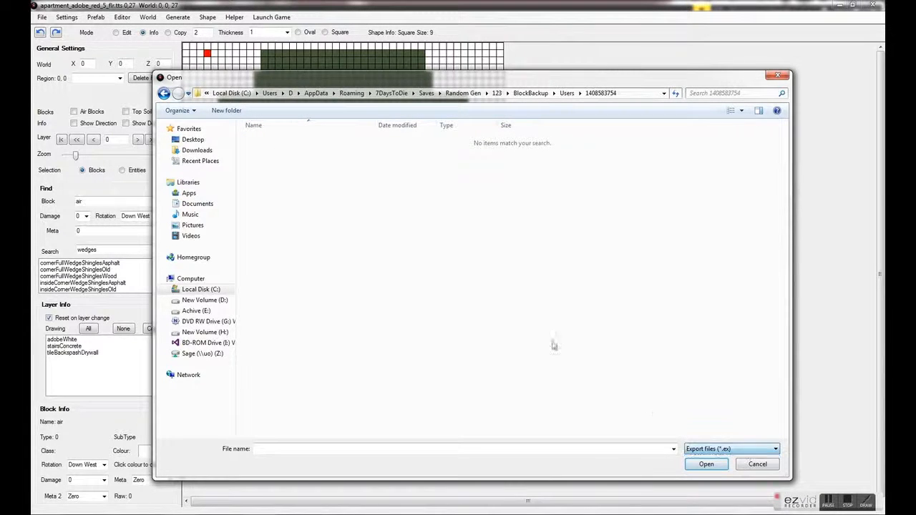
{"action": "key", "text": "alt+Left"}
{"action": "key", "text": "alt+Left"}
{"action": "key", "text": "alt+Left"}
{"action": "key", "text": "alt+Left"}
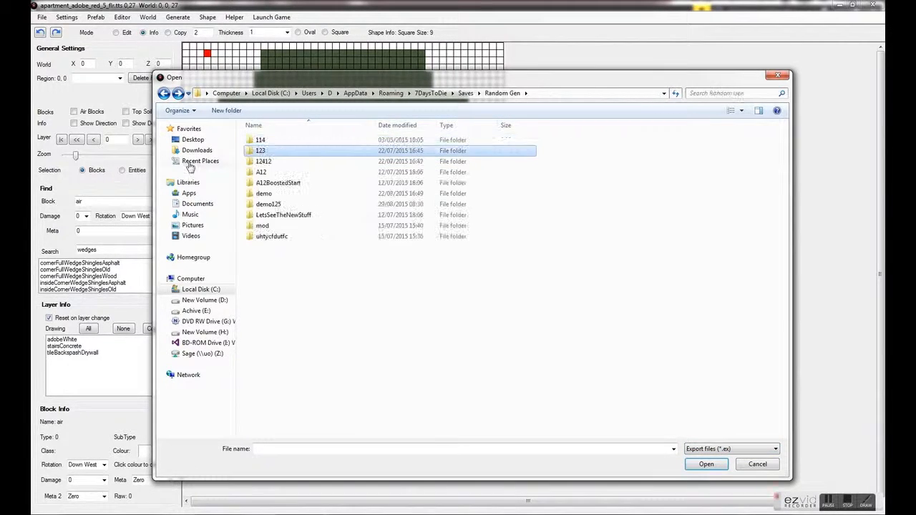
- Look for exported area files in the 12412 save's BlockBackup user folder and return to Random Gen
{"action": "double_click", "coordinate": [263, 162]}
{"action": "double_click", "coordinate": [267, 140]}
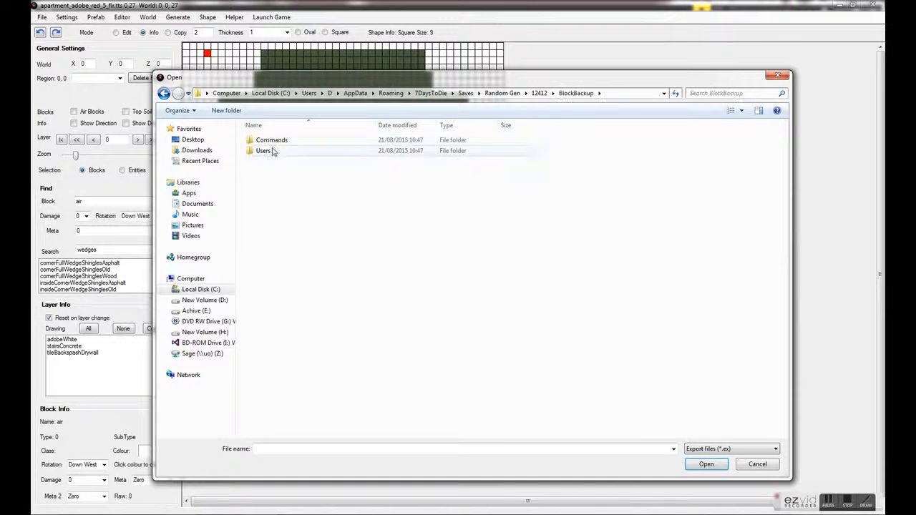
{"action": "double_click", "coordinate": [268, 152]}
{"action": "double_click", "coordinate": [272, 141]}
{"action": "key", "text": "alt+Left"}
{"action": "key", "text": "alt+Left"}
{"action": "key", "text": "alt+Left"}
{"action": "key", "text": "alt+Left"}
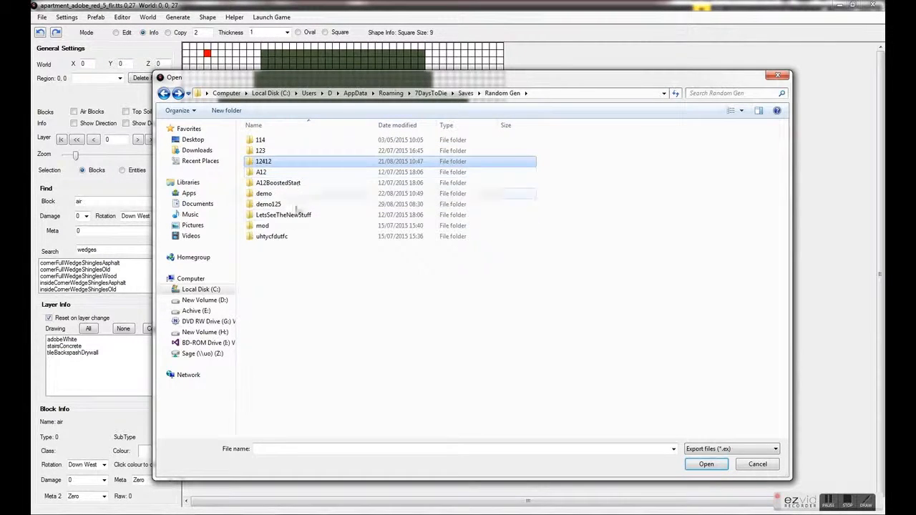
- Check the A12 save's BlockBackup folder and the demo125 save for exported areas, returning to Random Gen
{"action": "left_click", "coordinate": [277, 172]}
{"action": "double_click", "coordinate": [278, 171]}
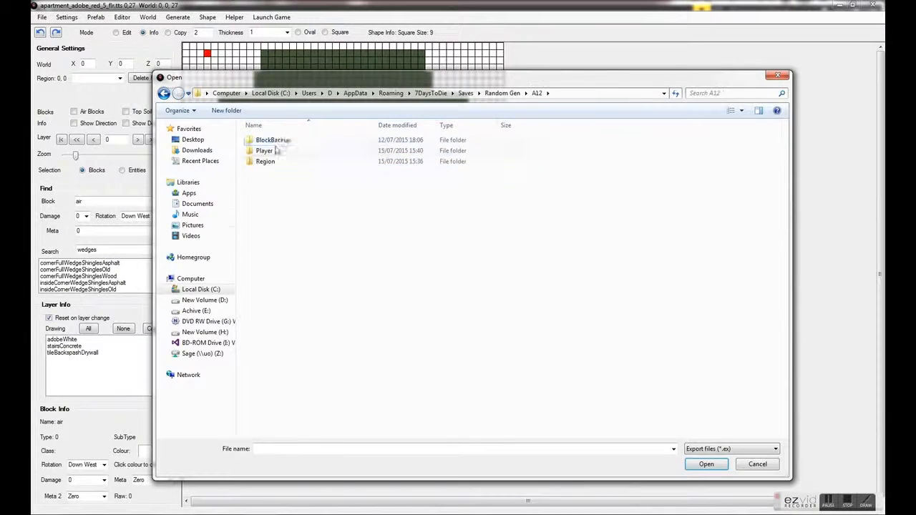
{"action": "double_click", "coordinate": [278, 141]}
{"action": "double_click", "coordinate": [278, 143]}
{"action": "key", "text": "BackSpace"}
{"action": "key", "text": "BackSpace"}
{"action": "key", "text": "BackSpace"}
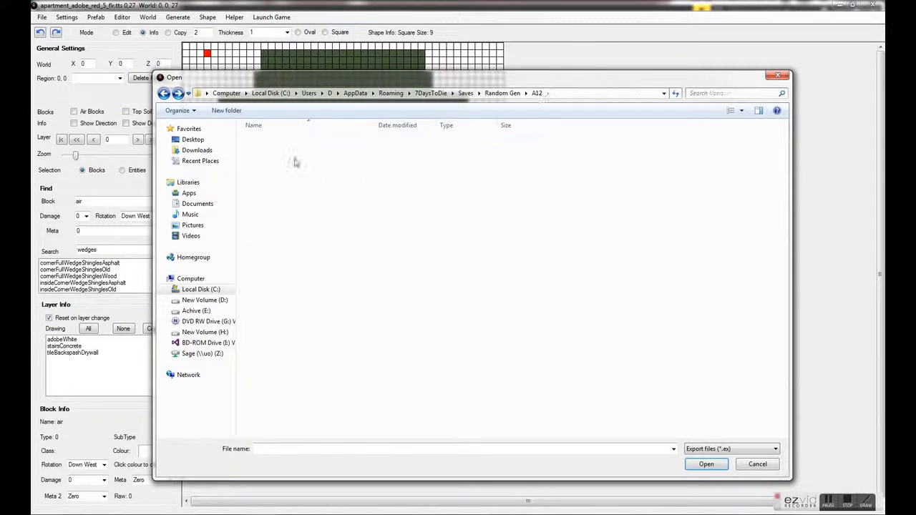
{"action": "double_click", "coordinate": [281, 202]}
{"action": "key", "text": "BackSpace"}
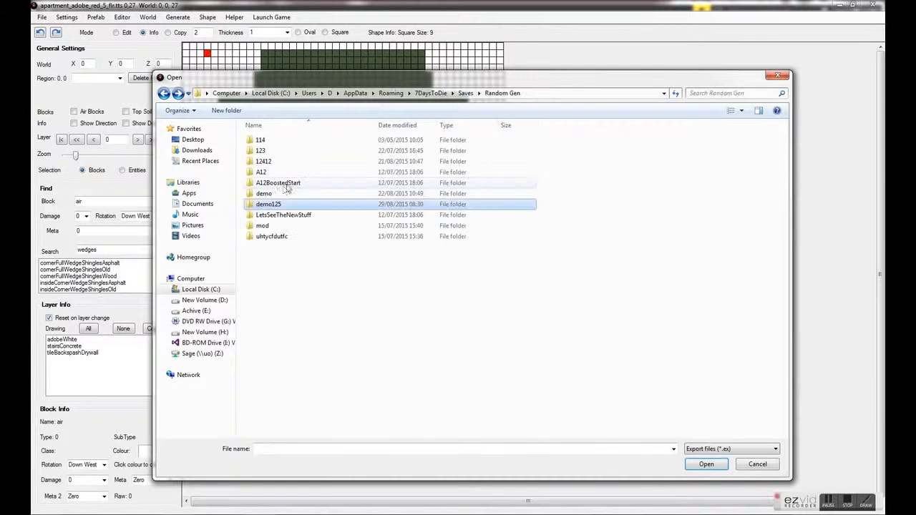
- Load the exported area test.ex from the first user folder in the demo save's BlockBackup Users folder
{"action": "double_click", "coordinate": [287, 180]}
{"action": "double_click", "coordinate": [265, 141]}
{"action": "double_click", "coordinate": [265, 151]}
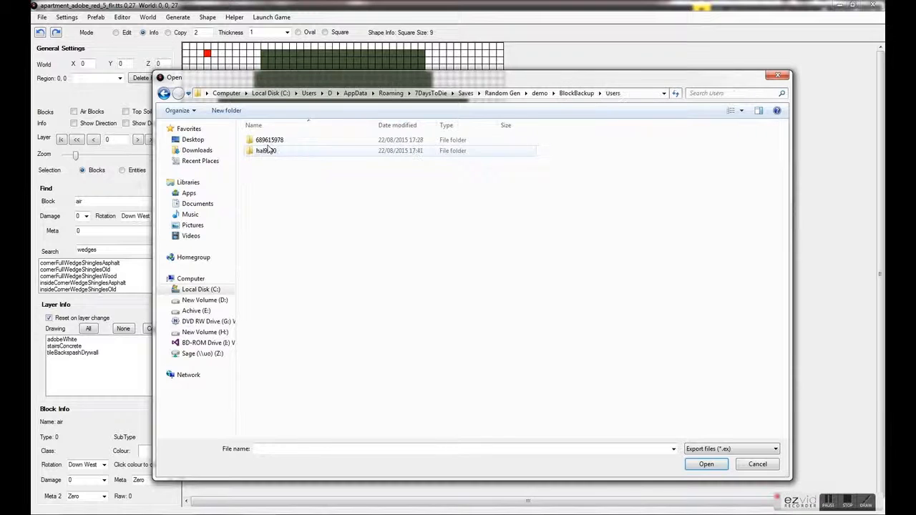
{"action": "double_click", "coordinate": [264, 140]}
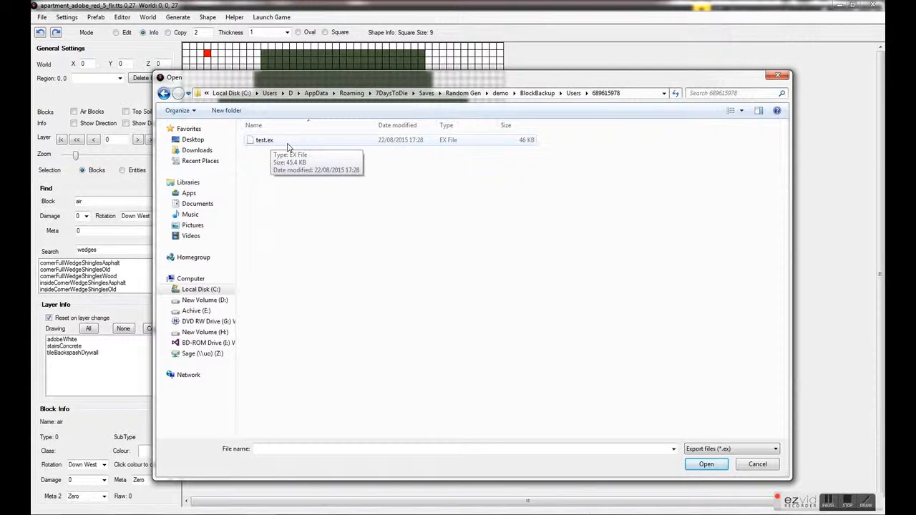
{"action": "double_click", "coordinate": [263, 140]}
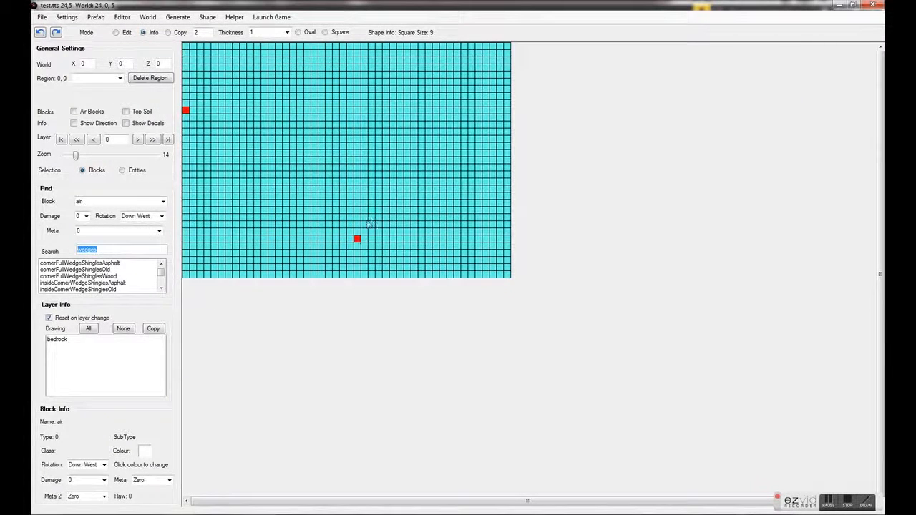
- Examine the loaded test area layer by layer from the base up to layer 73, ending on layer 71
{"action": "left_click", "coordinate": [138, 141]}
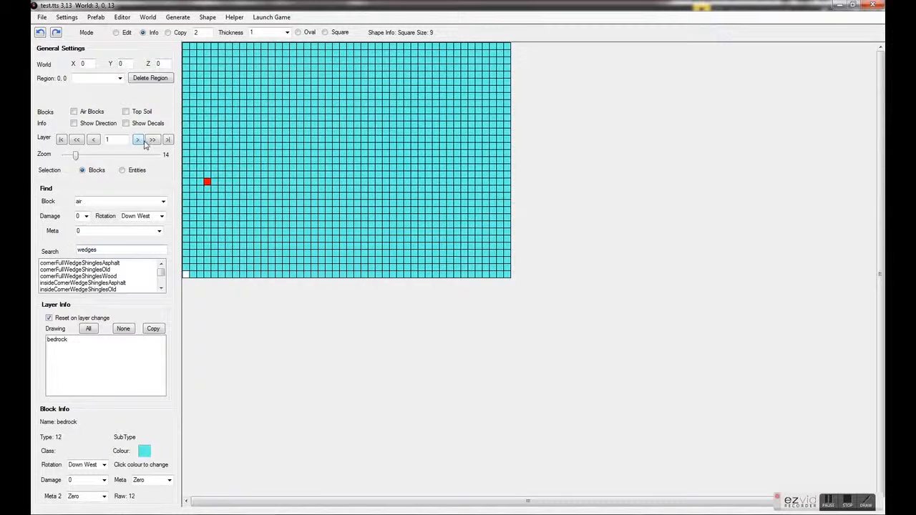
{"action": "left_click", "coordinate": [153, 140]}
{"action": "left_click", "coordinate": [153, 140]}
{"action": "left_click", "coordinate": [153, 140]}
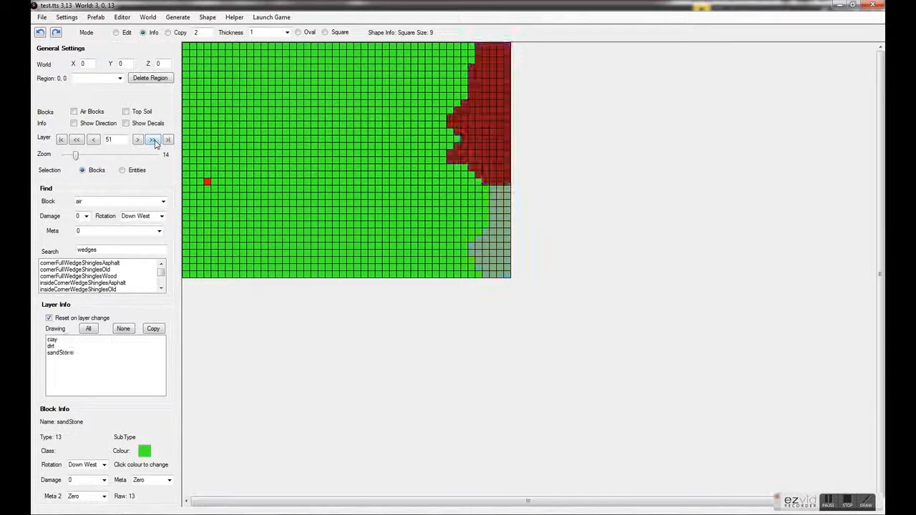
{"action": "left_click", "coordinate": [153, 141]}
{"action": "scroll", "coordinate": [359, 177], "scroll_direction": "up", "scroll_amount": 7}
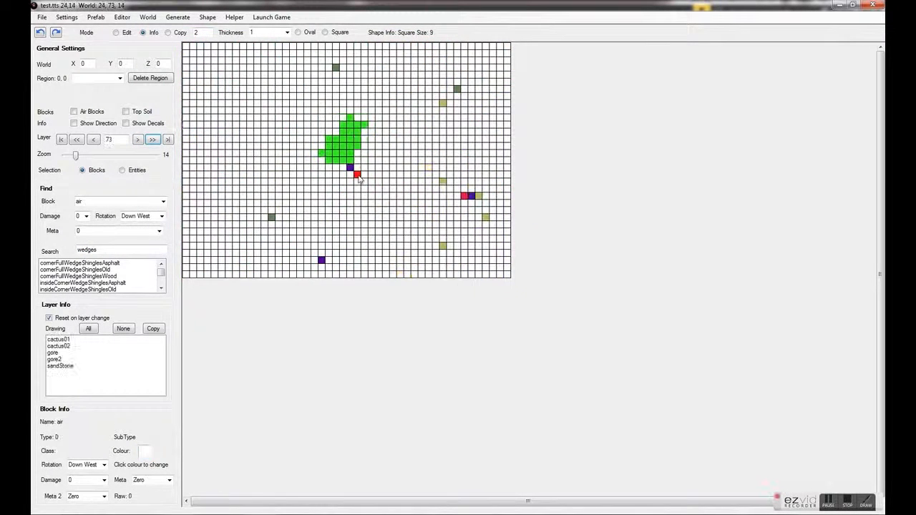
{"action": "scroll", "coordinate": [359, 177], "scroll_direction": "down", "scroll_amount": 1}
{"action": "scroll", "coordinate": [359, 178], "scroll_direction": "down", "scroll_amount": 8}
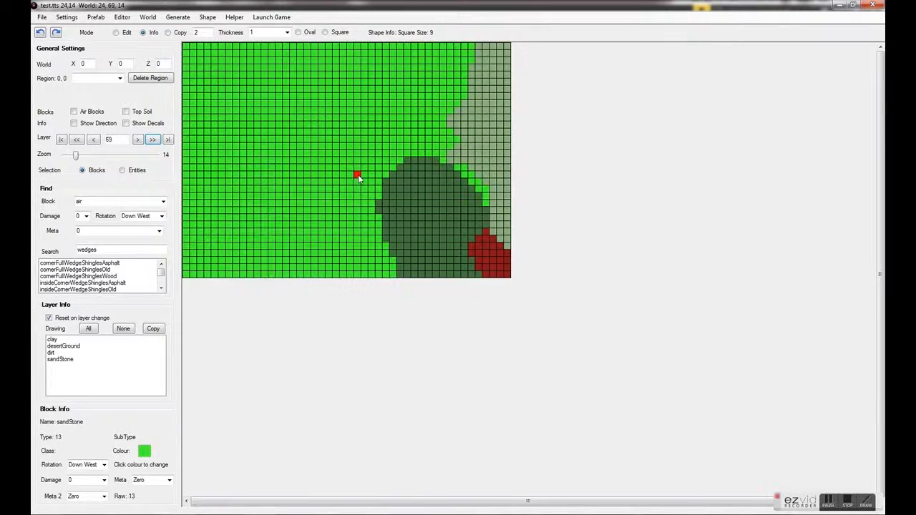
{"action": "scroll", "coordinate": [359, 177], "scroll_direction": "up", "scroll_amount": 4}
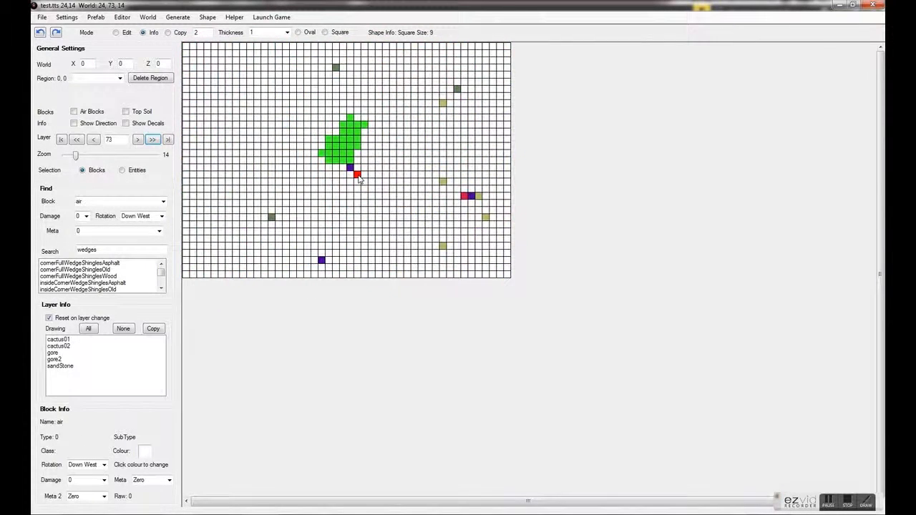
{"action": "scroll", "coordinate": [360, 178], "scroll_direction": "down", "scroll_amount": 2}
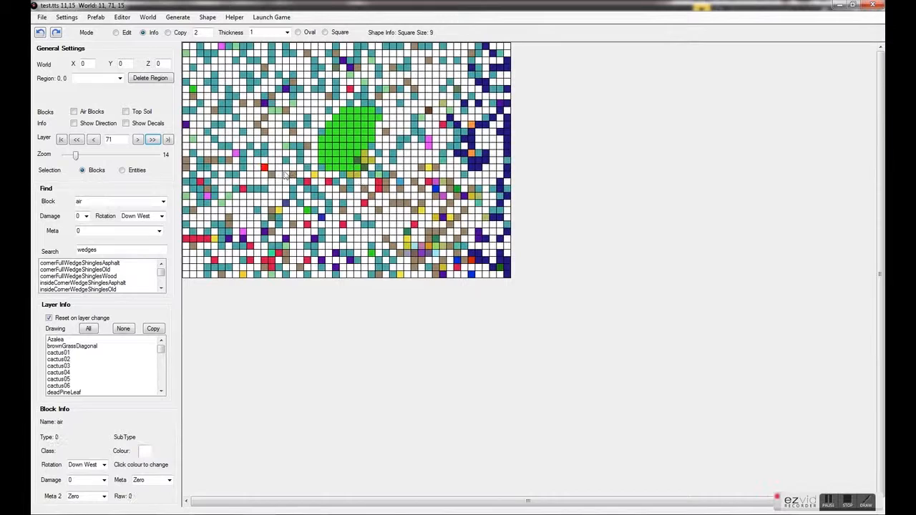
- Review the editor's settings, including the 7DTD location path, and leave them without saving changes
{"action": "left_click", "coordinate": [41, 17]}
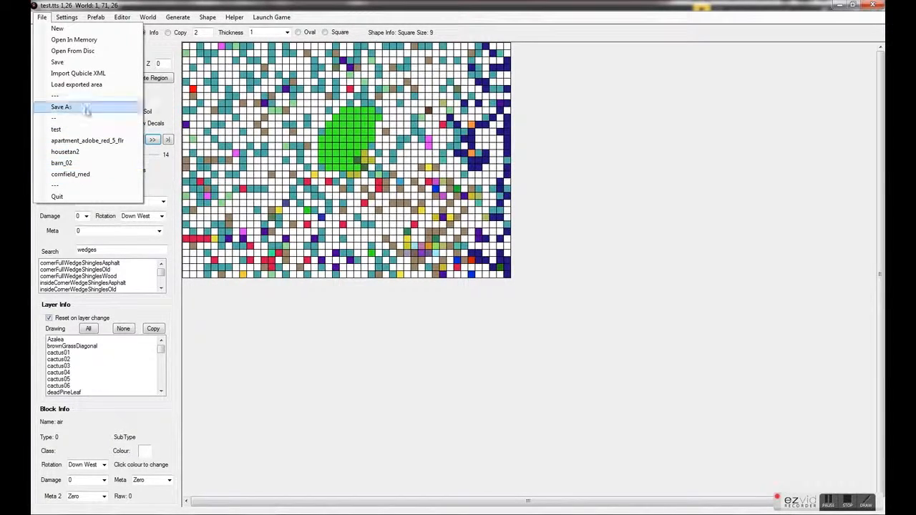
{"action": "mouse_move", "coordinate": [70, 22]}
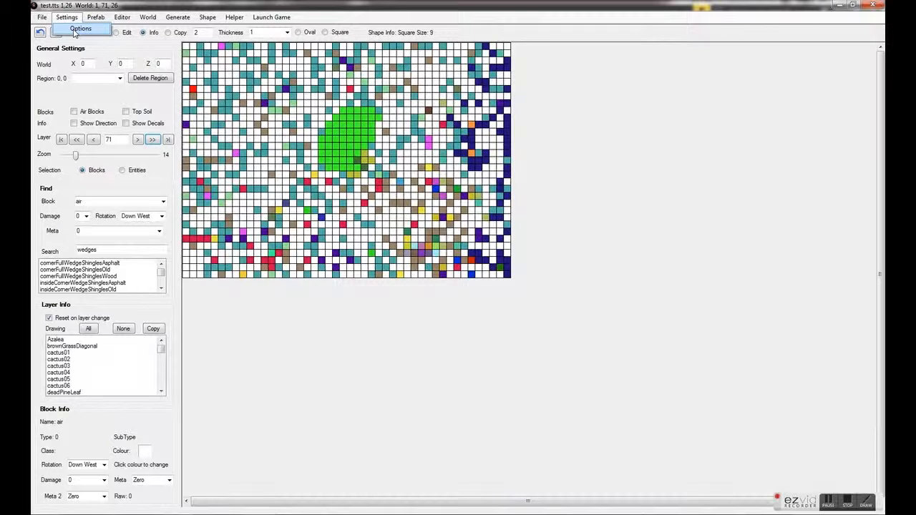
{"action": "left_click", "coordinate": [77, 29]}
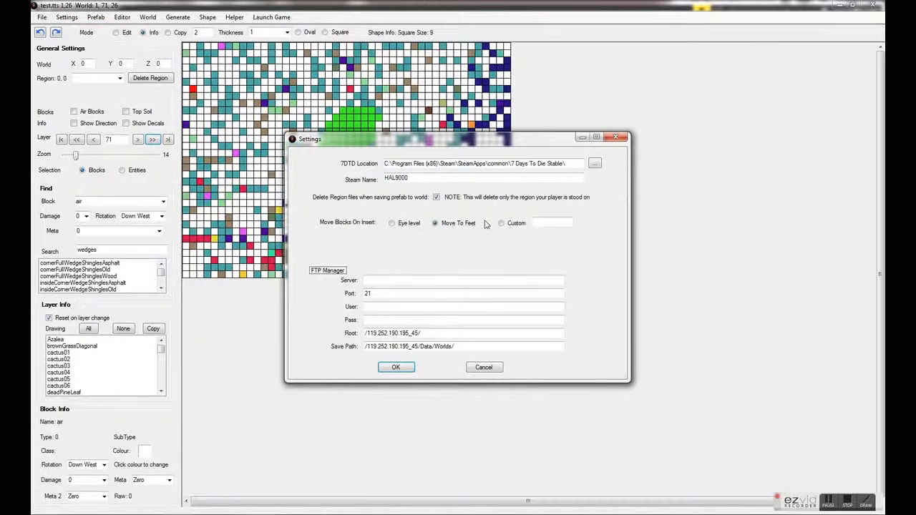
{"action": "left_click_drag", "start_coordinate": [574, 164], "coordinate": [272, 157]}
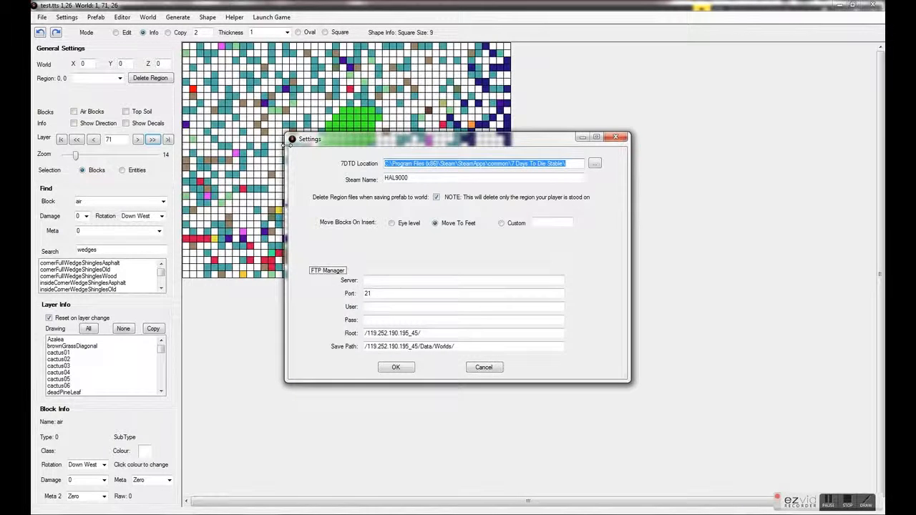
{"action": "left_click", "coordinate": [483, 369]}
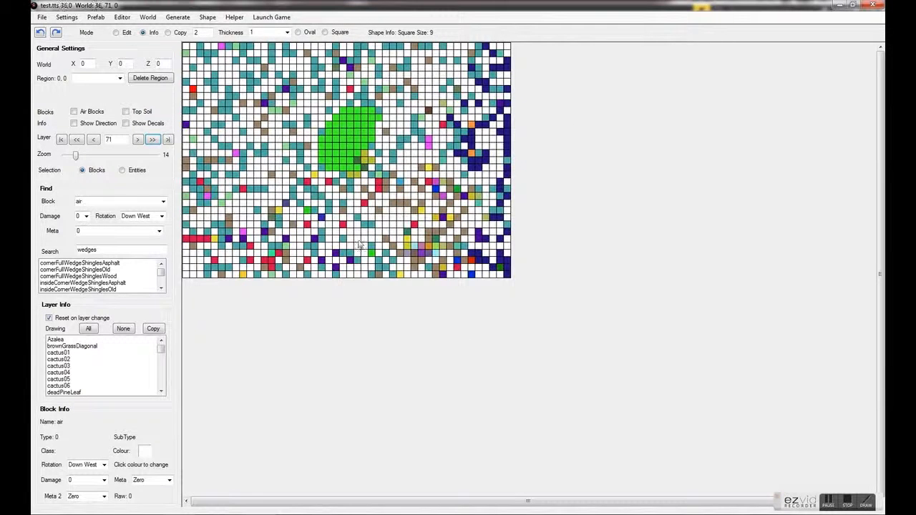
- Show the random world XML information for the test prefab, toggling its display off and on again
{"action": "left_click", "coordinate": [94, 18]}
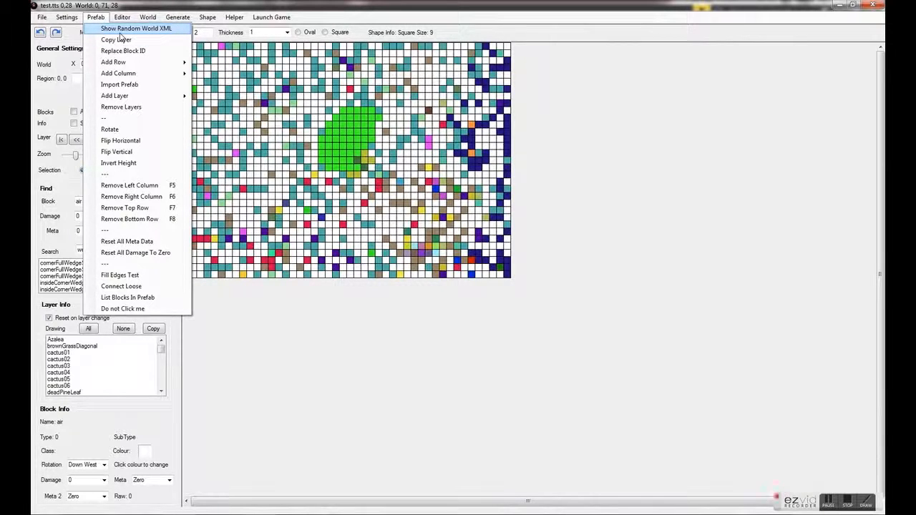
{"action": "left_click", "coordinate": [120, 30]}
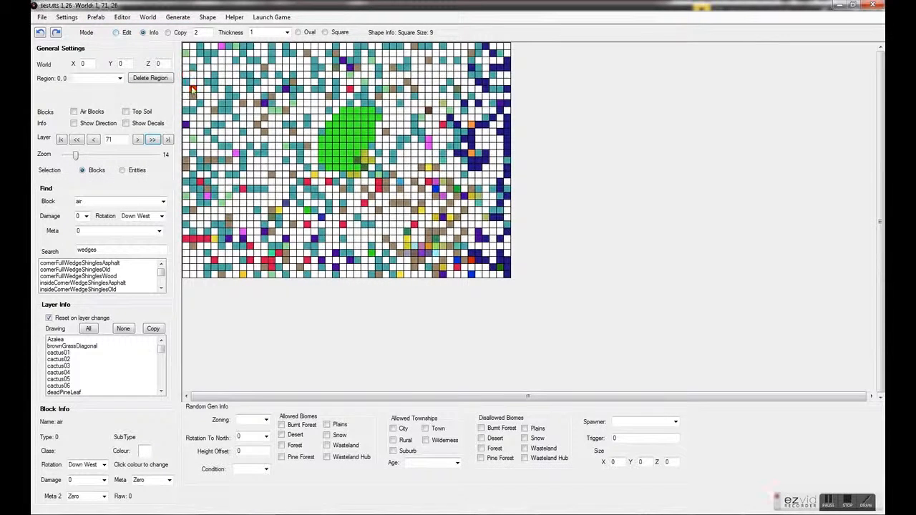
{"action": "left_click", "coordinate": [96, 16]}
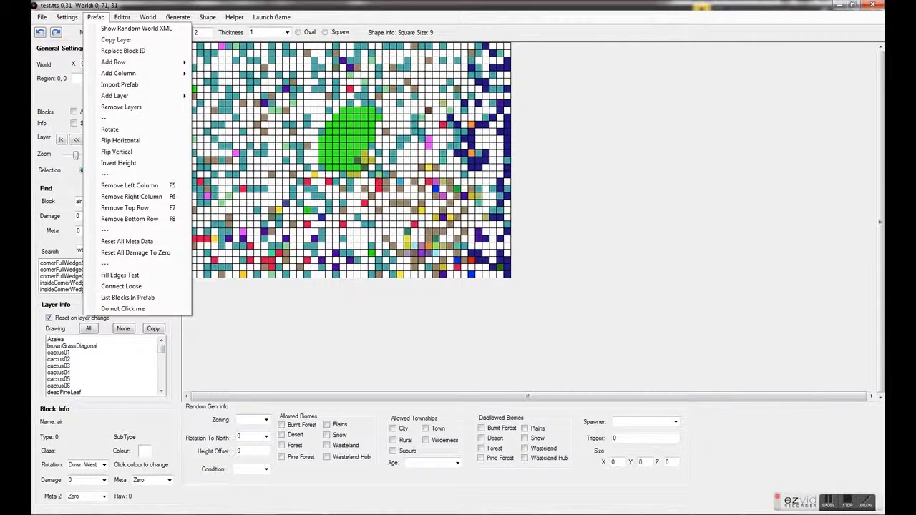
{"action": "left_click", "coordinate": [104, 28]}
{"action": "left_click", "coordinate": [97, 17]}
{"action": "left_click", "coordinate": [107, 27]}
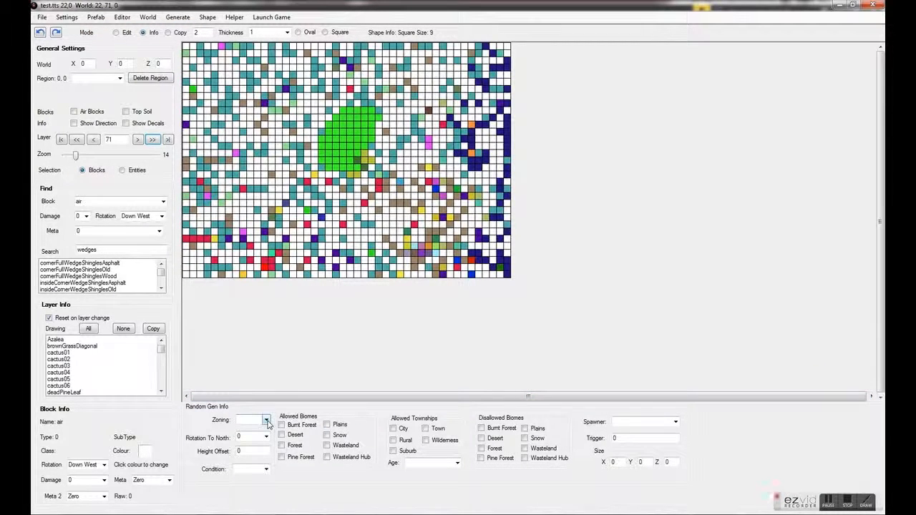
- Examine the Rotation To North choices and the Height Offset field in the random generation settings
{"action": "left_click", "coordinate": [266, 438]}
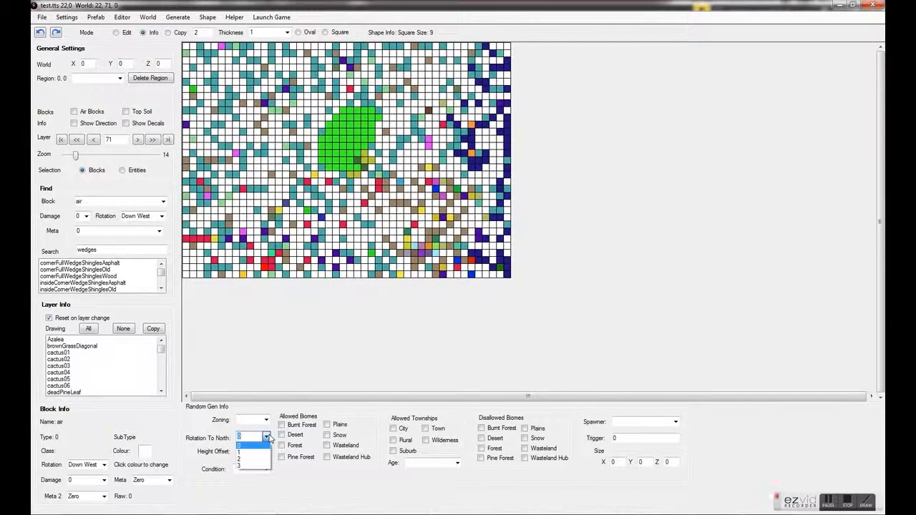
{"action": "left_click", "coordinate": [268, 438]}
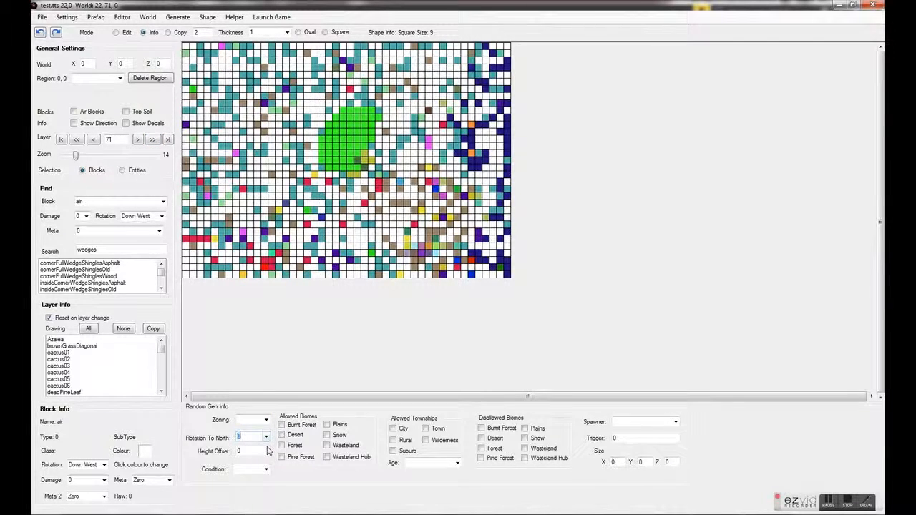
{"action": "left_click", "coordinate": [264, 453]}
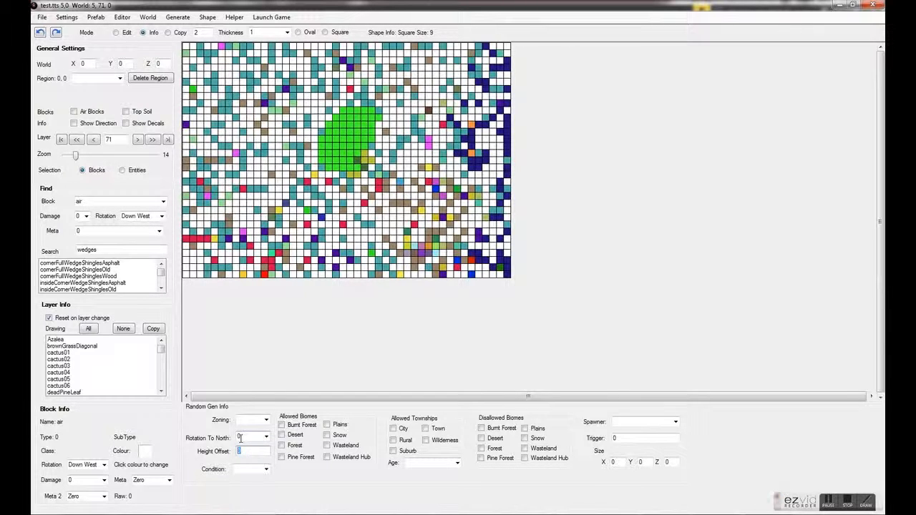
- Set the prefab's height offset to 5 and add Burnt Forest to its allowed biomes
{"action": "type", "text": "5"}
{"action": "key", "text": "Tab"}
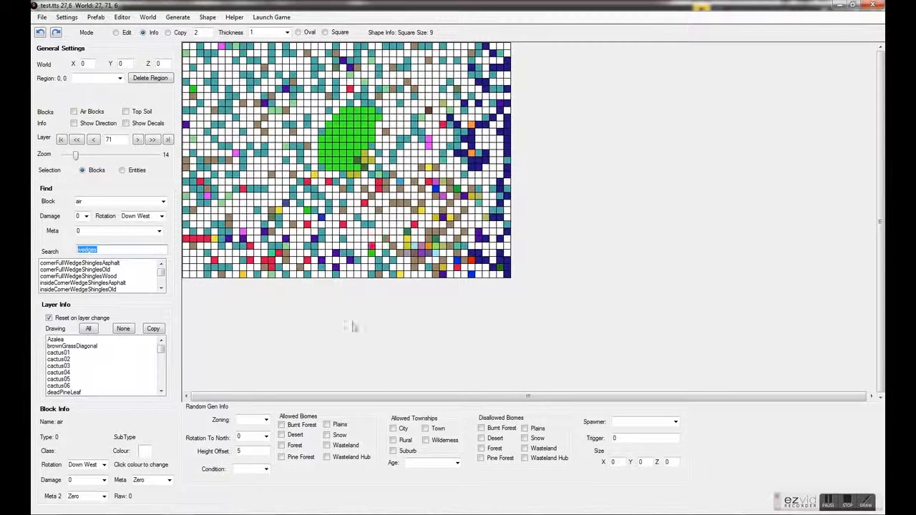
{"action": "left_click", "coordinate": [303, 426]}
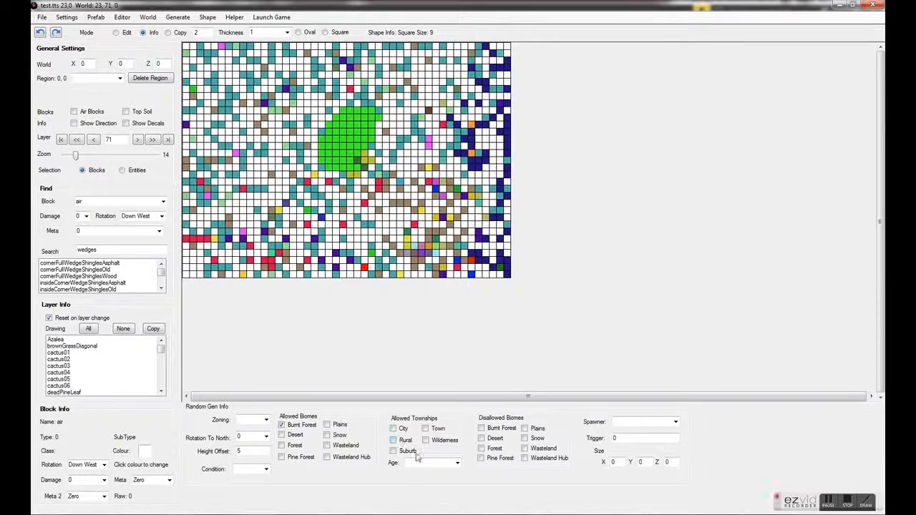
- Check the Age choices, and toggle Burnt Forest on and off among the disallowed biomes
{"action": "left_click", "coordinate": [458, 466]}
{"action": "left_click", "coordinate": [458, 466]}
{"action": "left_click", "coordinate": [481, 428]}
{"action": "left_click", "coordinate": [487, 429]}
- Allow the Desert, Forest, Pine Forest, Plains, Snow, Wasteland and Wasteland Hub biomes for the prefab
{"action": "left_click", "coordinate": [282, 435]}
{"action": "left_click", "coordinate": [282, 445]}
{"action": "left_click", "coordinate": [282, 457]}
{"action": "left_click", "coordinate": [334, 426]}
{"action": "left_click", "coordinate": [335, 435]}
{"action": "left_click", "coordinate": [337, 446]}
{"action": "left_click", "coordinate": [351, 457]}
- Set the prefab's spawner to SpawnCrawlersDogs and look at its trigger and size fields
{"action": "left_click", "coordinate": [676, 422]}
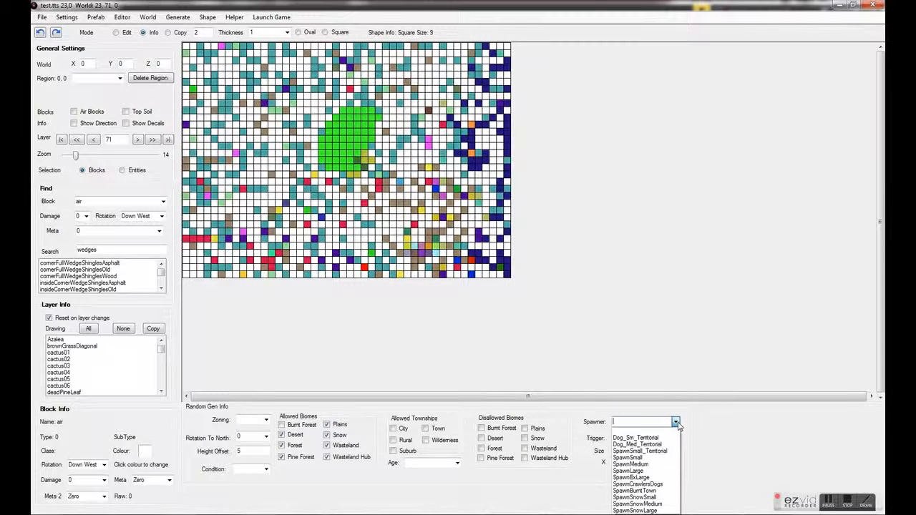
{"action": "left_click", "coordinate": [652, 486]}
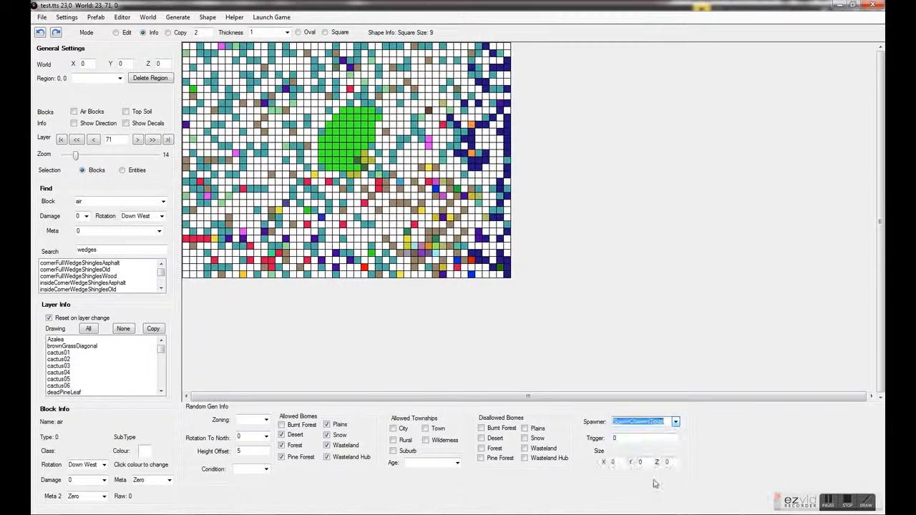
{"action": "left_click", "coordinate": [651, 439]}
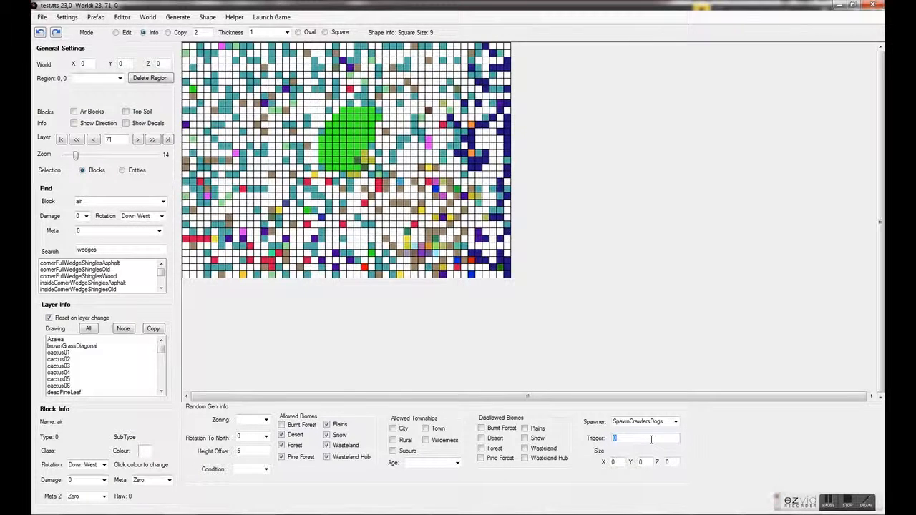
{"action": "left_click", "coordinate": [618, 462]}
- Hide the random world XML information
{"action": "left_click", "coordinate": [96, 17]}
{"action": "left_click", "coordinate": [114, 28]}
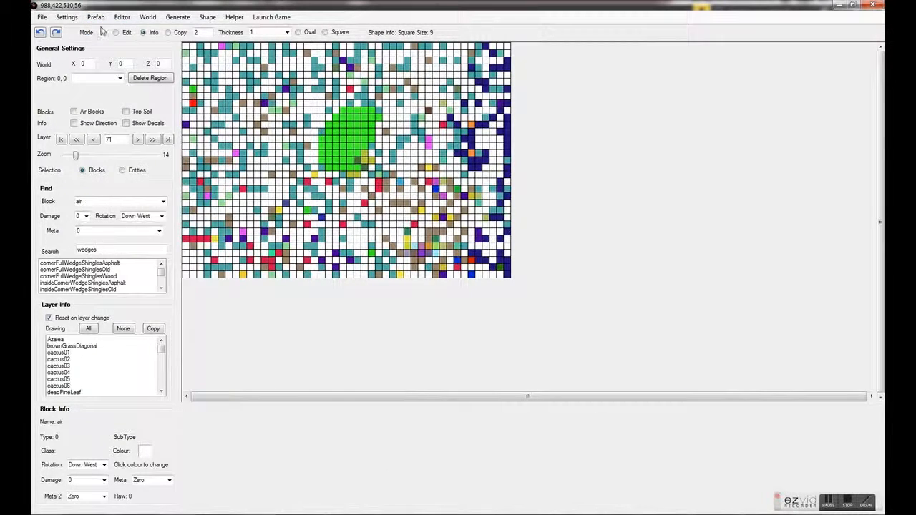
{"action": "left_click_drag", "start_coordinate": [342, 7], "coordinate": [389, 2]}
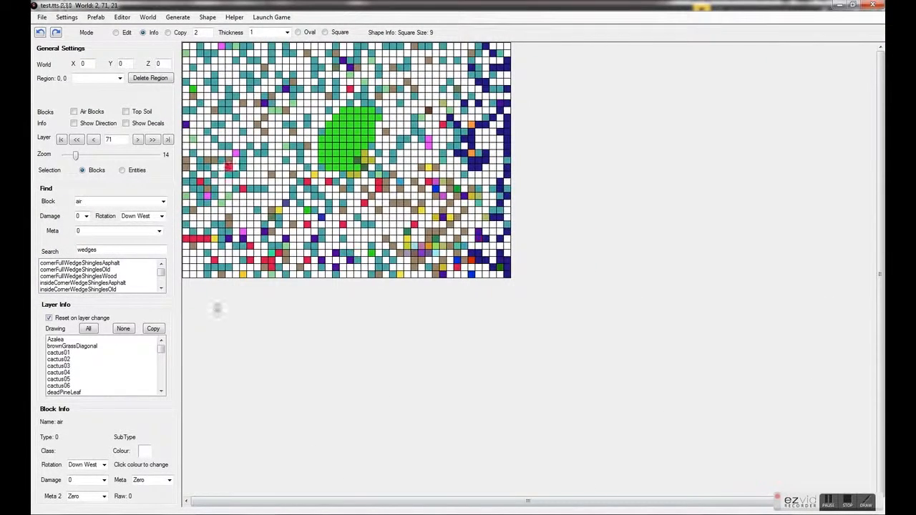
- Open the recent prefab apartment_adobe_red_5_flr and go up to layer 3
{"action": "left_click", "coordinate": [96, 17]}
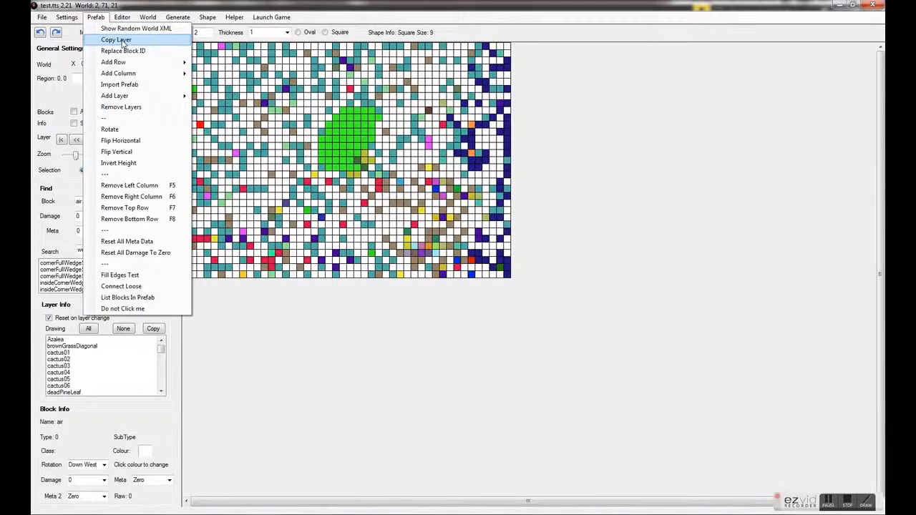
{"action": "mouse_move", "coordinate": [42, 17]}
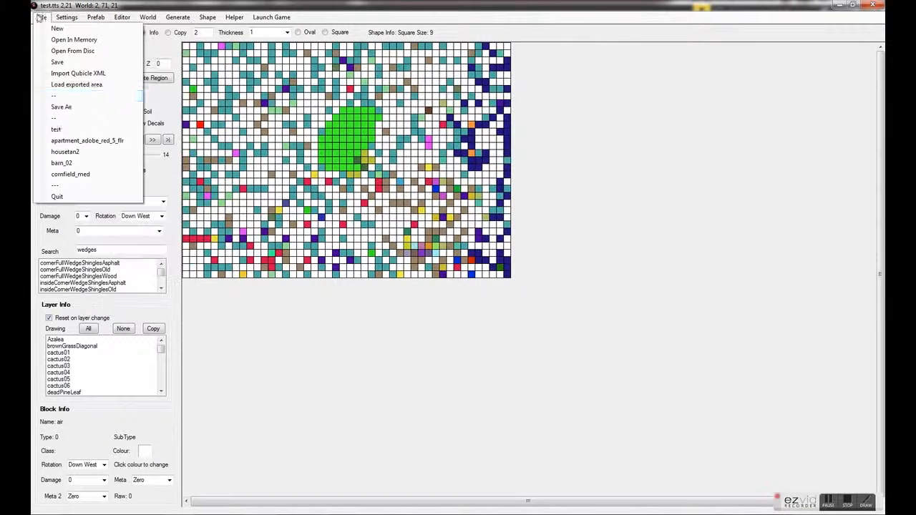
{"action": "left_click", "coordinate": [89, 140]}
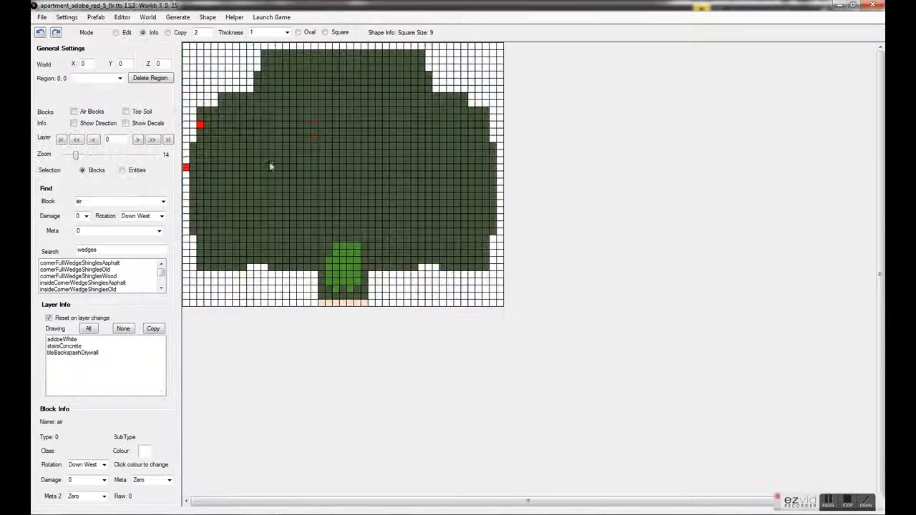
{"action": "left_click", "coordinate": [138, 140]}
{"action": "left_click", "coordinate": [139, 140]}
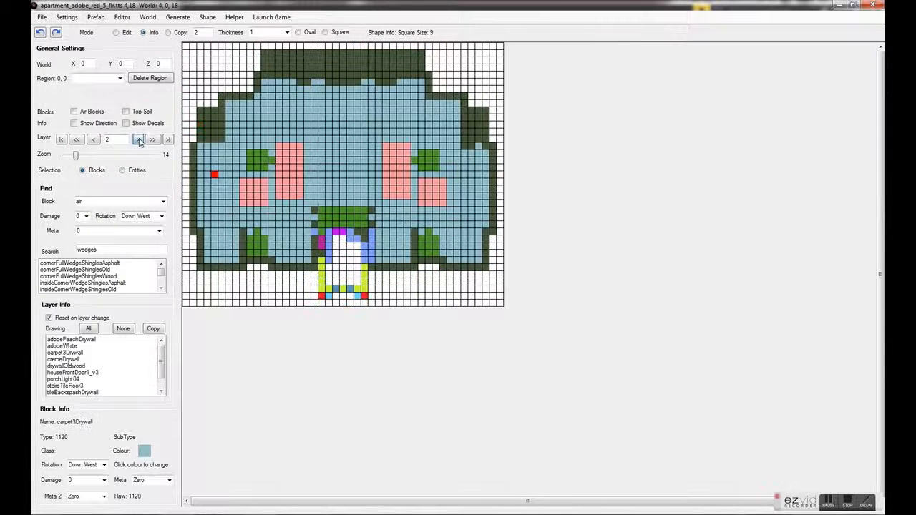
{"action": "left_click", "coordinate": [138, 139]}
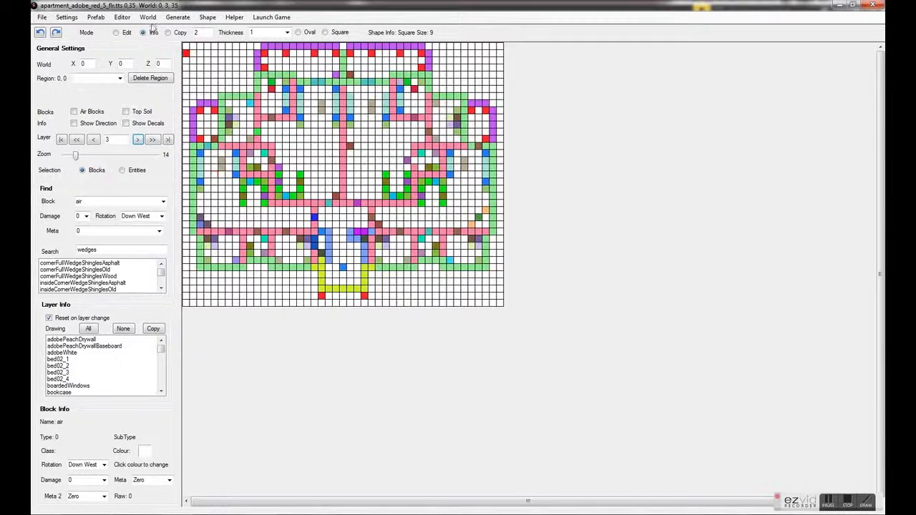
- Copy layer 3 of the apartment prefab onto layers 3 through 10
{"action": "left_click", "coordinate": [96, 17]}
{"action": "left_click", "coordinate": [114, 41]}
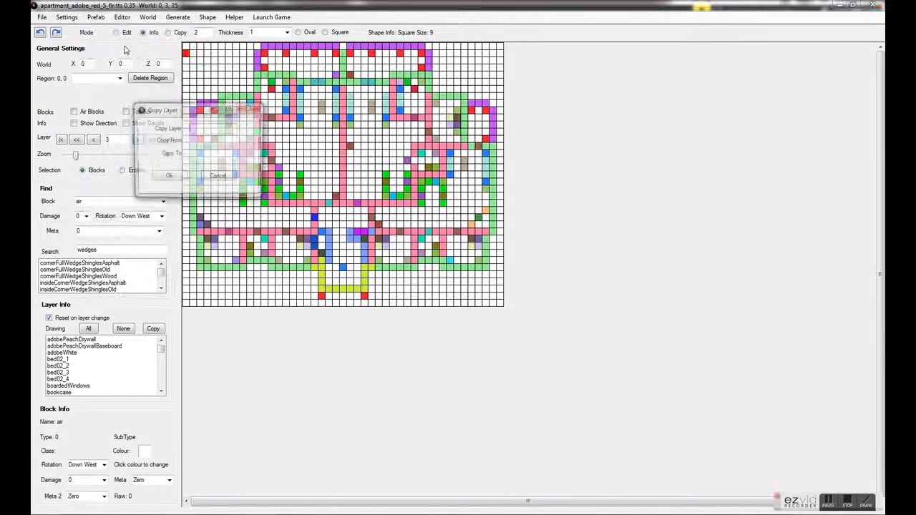
{"action": "left_click_drag", "start_coordinate": [192, 107], "coordinate": [640, 173]}
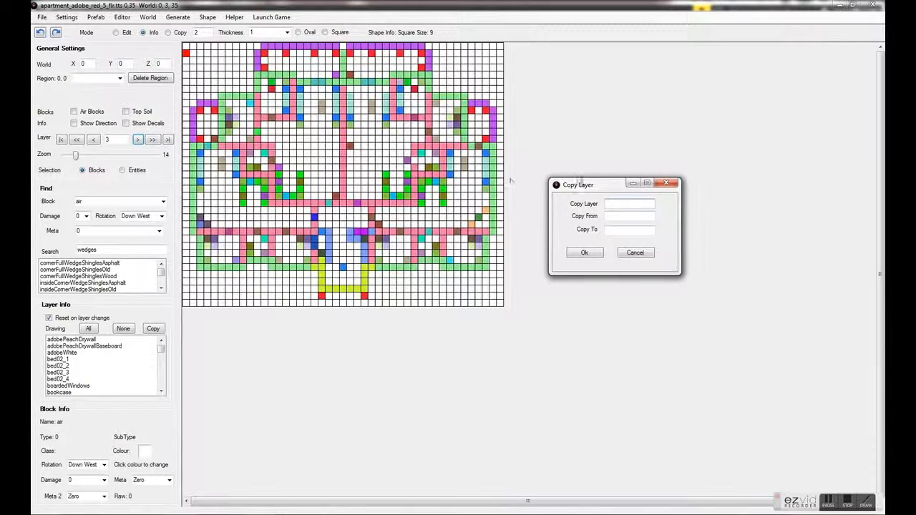
{"action": "type", "text": "3"}
{"action": "key", "text": "Tab"}
{"action": "type", "text": "3"}
{"action": "key", "text": "Tab"}
{"action": "type", "text": "10"}
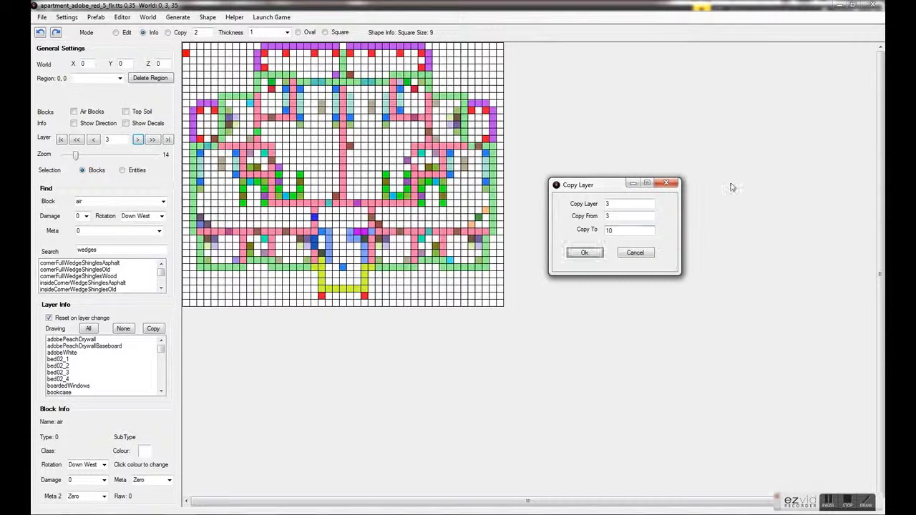
{"action": "left_click", "coordinate": [590, 254]}
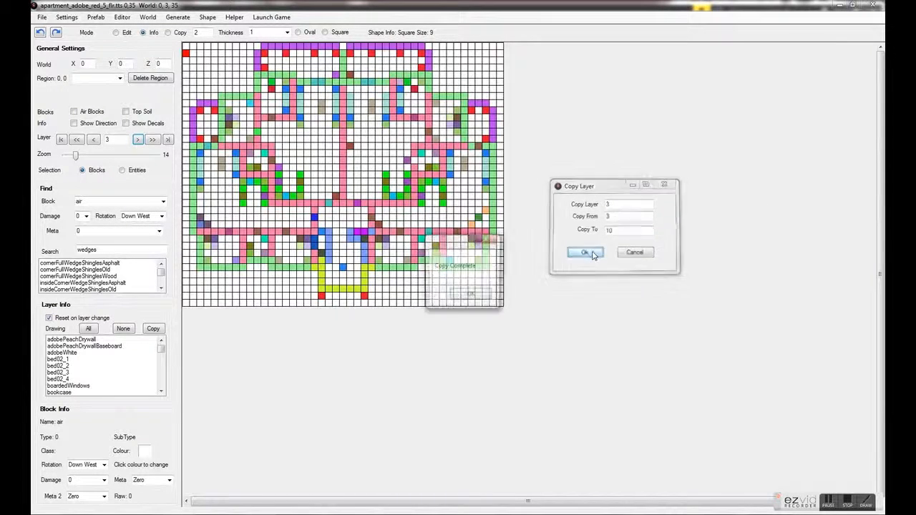
{"action": "left_click", "coordinate": [469, 294]}
- Examine the layers above layer 3 one by one to check the copied range and the layers beyond it
{"action": "left_click", "coordinate": [140, 143]}
{"action": "left_click", "coordinate": [141, 143]}
{"action": "left_click", "coordinate": [141, 142]}
{"action": "left_click", "coordinate": [140, 143]}
{"action": "left_click", "coordinate": [140, 143]}
{"action": "left_click", "coordinate": [140, 142]}
{"action": "left_click", "coordinate": [141, 142]}
{"action": "left_click", "coordinate": [140, 143]}
{"action": "left_click", "coordinate": [140, 142]}
{"action": "left_click", "coordinate": [141, 143]}
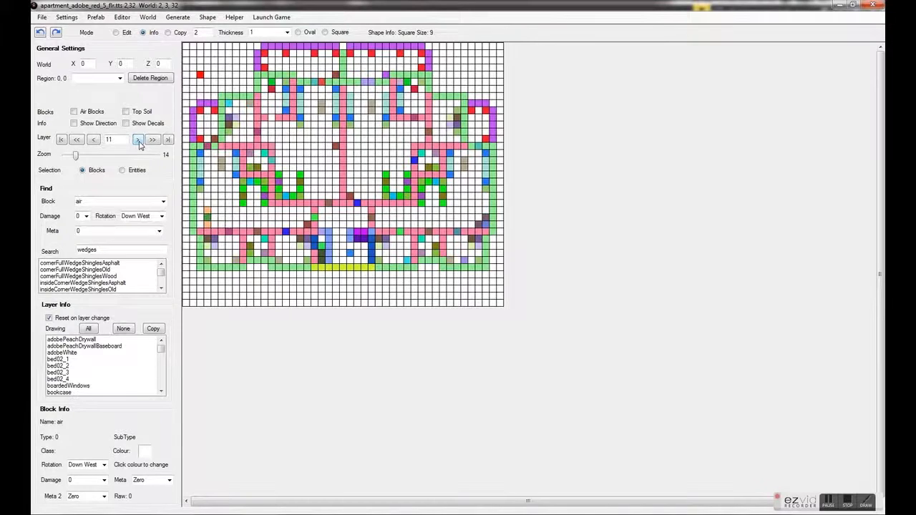
{"action": "left_click", "coordinate": [138, 140]}
{"action": "left_click", "coordinate": [138, 140]}
{"action": "left_click", "coordinate": [138, 140]}
{"action": "left_click", "coordinate": [95, 139]}
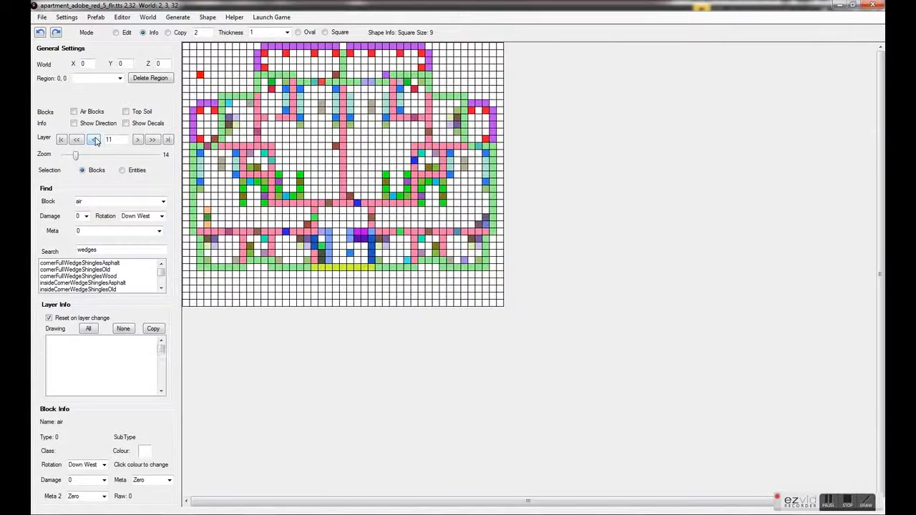
{"action": "left_click", "coordinate": [94, 140]}
{"action": "left_click", "coordinate": [94, 139]}
- Undo the layer copy and go back down through the layers to layer 0
{"action": "left_click", "coordinate": [40, 32]}
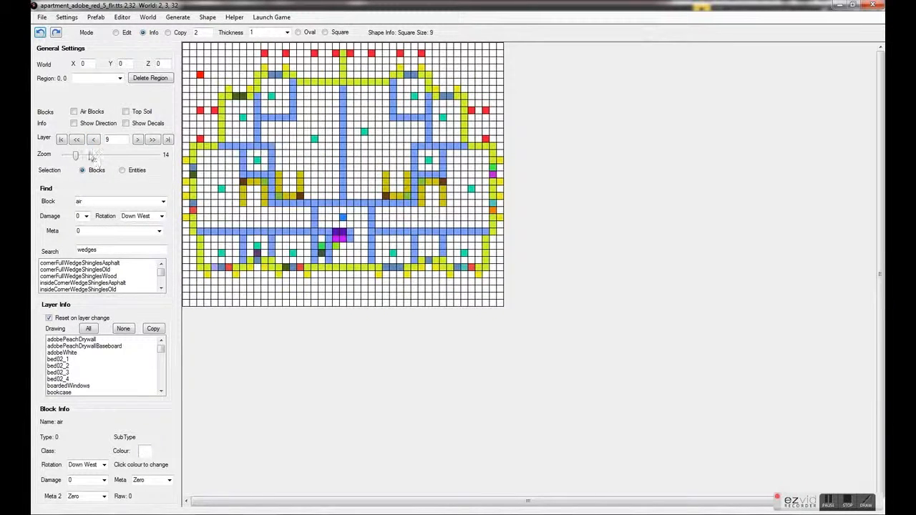
{"action": "left_click", "coordinate": [94, 140]}
{"action": "left_click", "coordinate": [93, 140]}
{"action": "left_click", "coordinate": [94, 139]}
{"action": "left_click", "coordinate": [94, 140]}
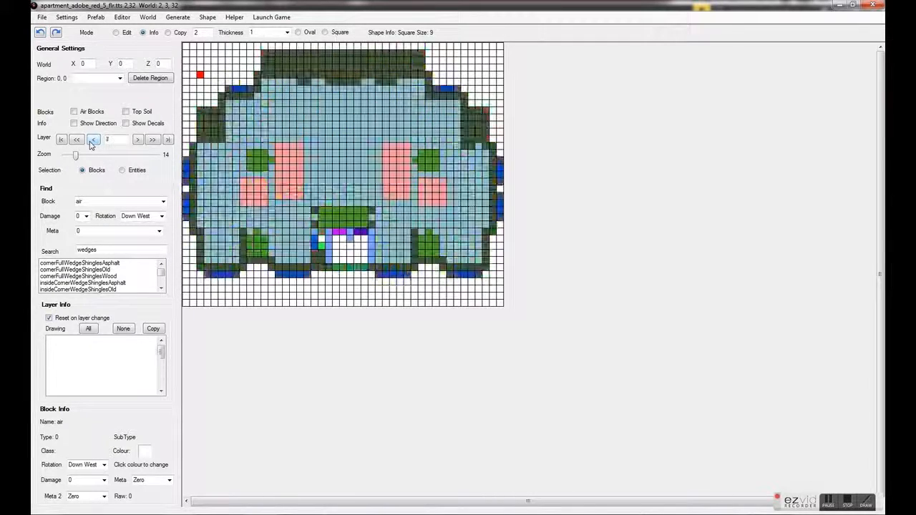
{"action": "left_click", "coordinate": [94, 140]}
{"action": "left_click", "coordinate": [94, 140]}
{"action": "left_click", "coordinate": [94, 139]}
{"action": "left_click", "coordinate": [93, 139]}
{"action": "left_click", "coordinate": [94, 140]}
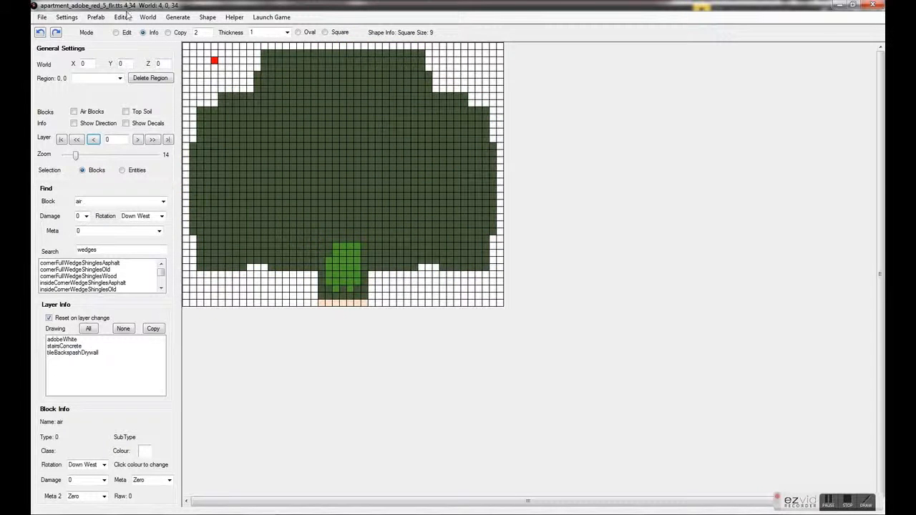
- Set up a replacement of artcube blocks with airConditioner, not limited to this layer, and leave it without applying
{"action": "left_click", "coordinate": [96, 17]}
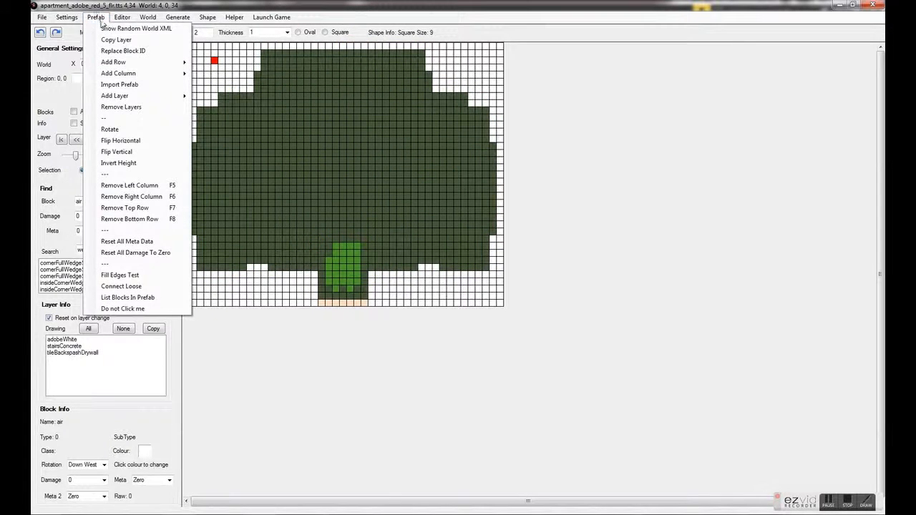
{"action": "left_click", "coordinate": [131, 51]}
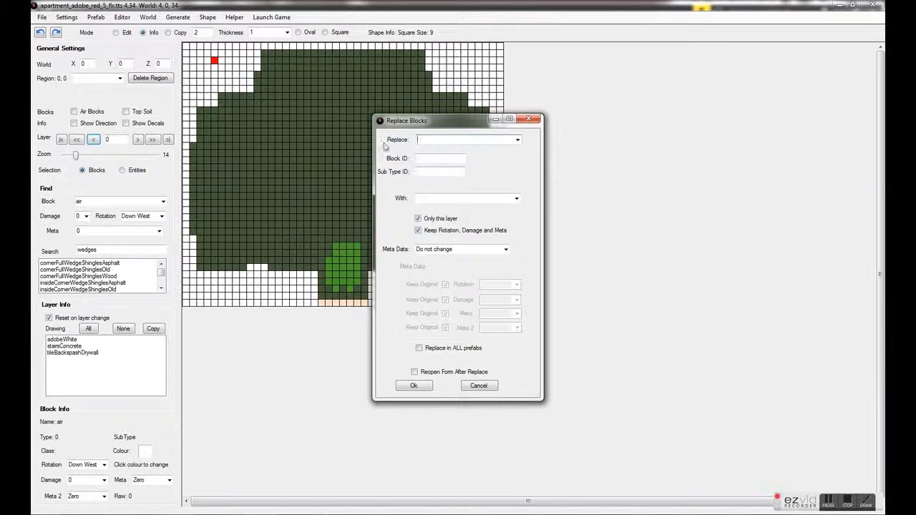
{"action": "left_click_drag", "start_coordinate": [440, 123], "coordinate": [603, 111]}
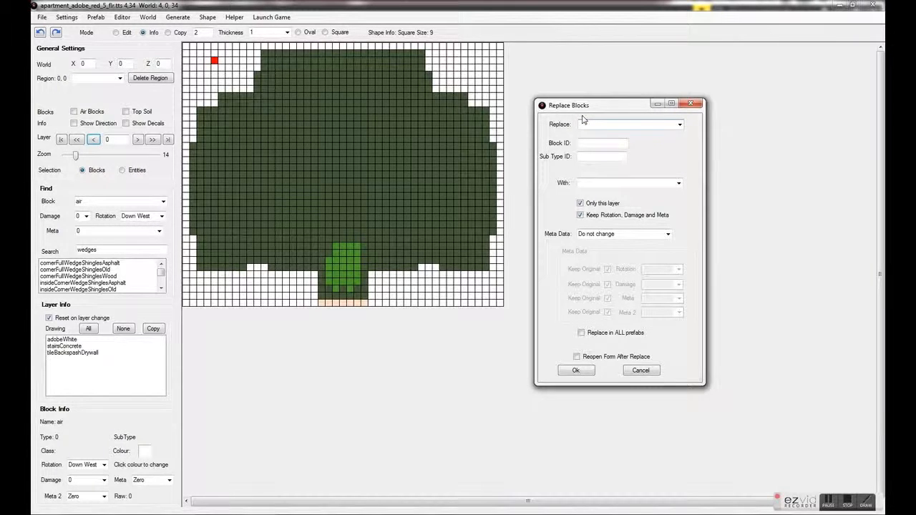
{"action": "left_click", "coordinate": [680, 124]}
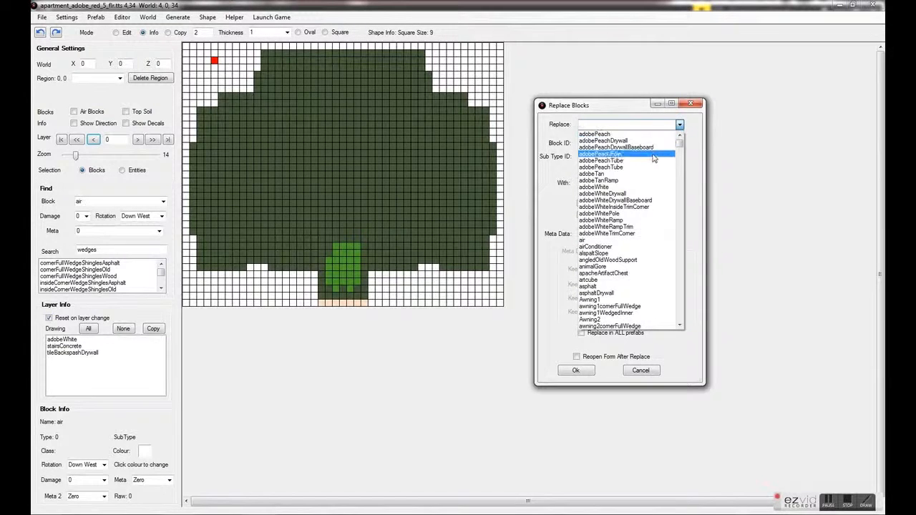
{"action": "left_click", "coordinate": [625, 280]}
{"action": "left_click", "coordinate": [679, 183]}
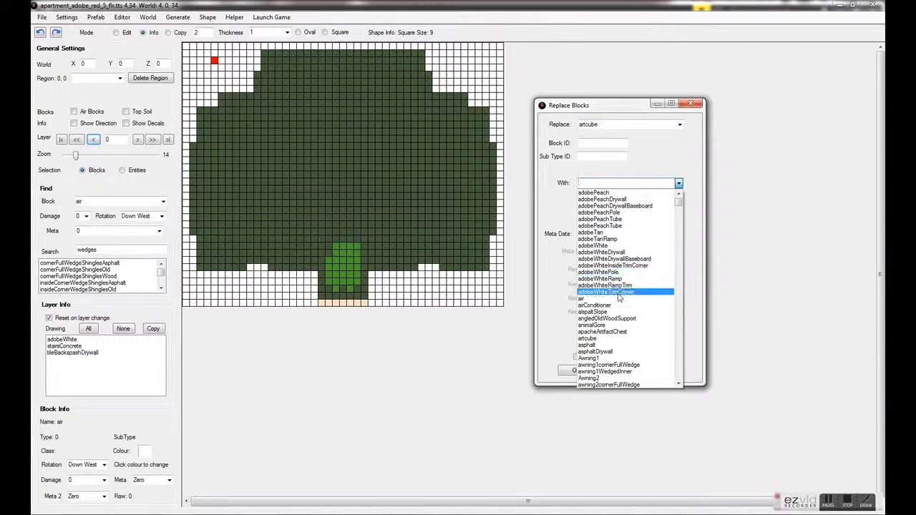
{"action": "left_click", "coordinate": [618, 305]}
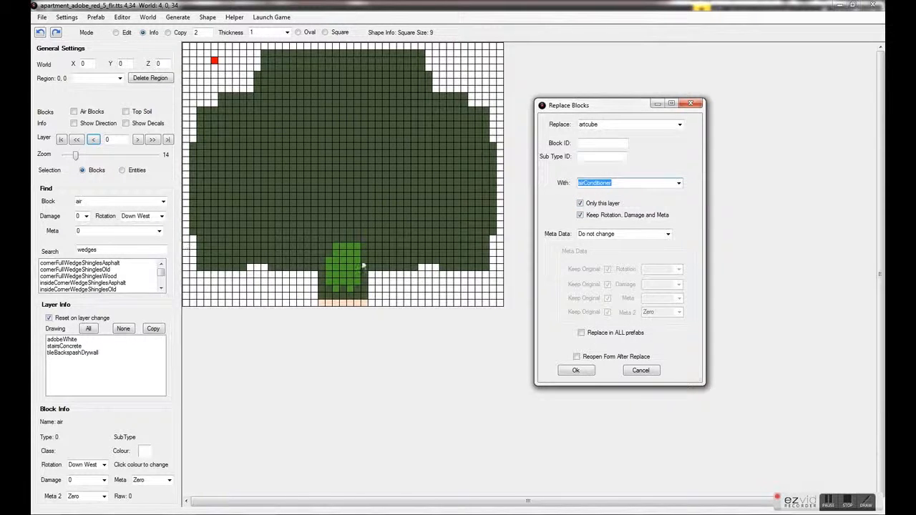
{"action": "left_click", "coordinate": [600, 207]}
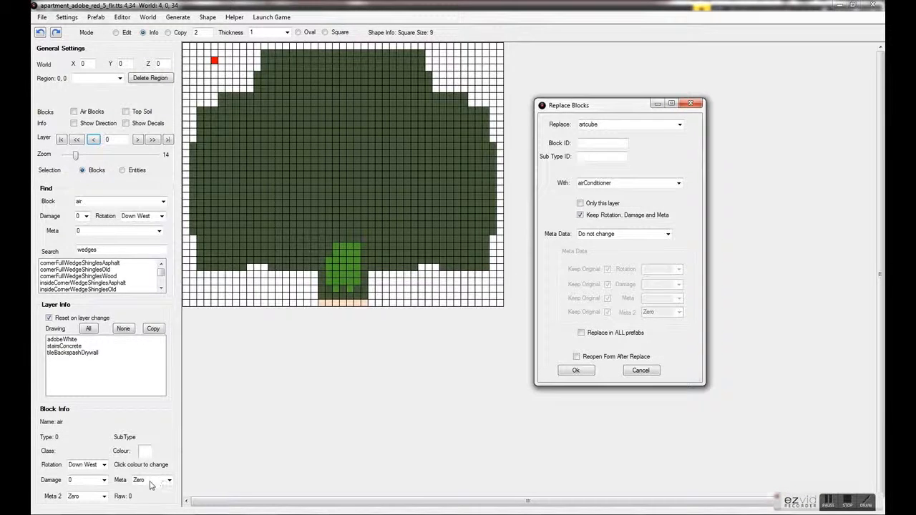
{"action": "left_click", "coordinate": [641, 371]}
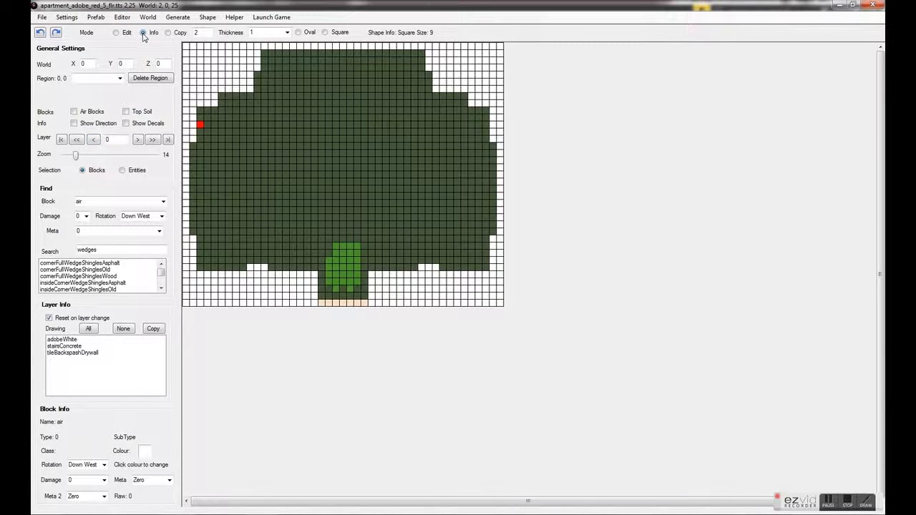
- Inspect the front door block's info on layer 2, including its Meta and Meta 2 choices, and a cell inside the entrance
{"action": "left_click", "coordinate": [139, 140]}
{"action": "left_click", "coordinate": [138, 139]}
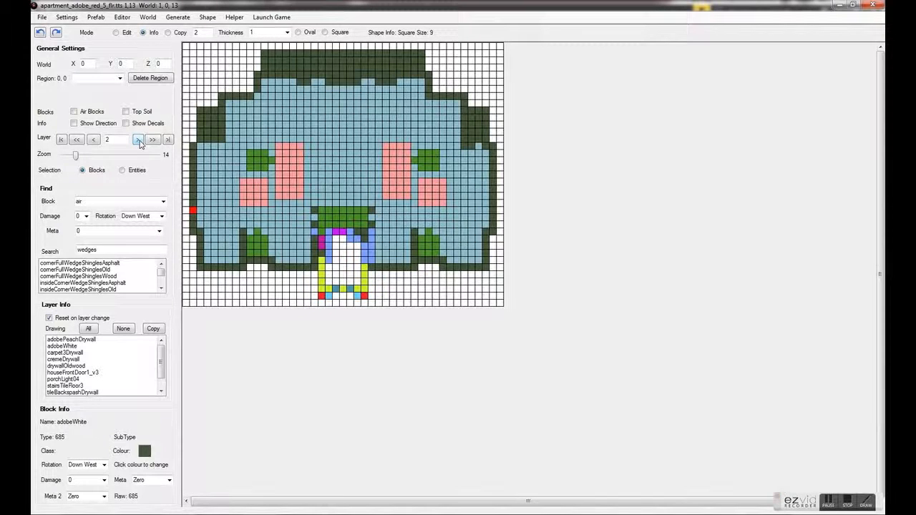
{"action": "left_click", "coordinate": [340, 292]}
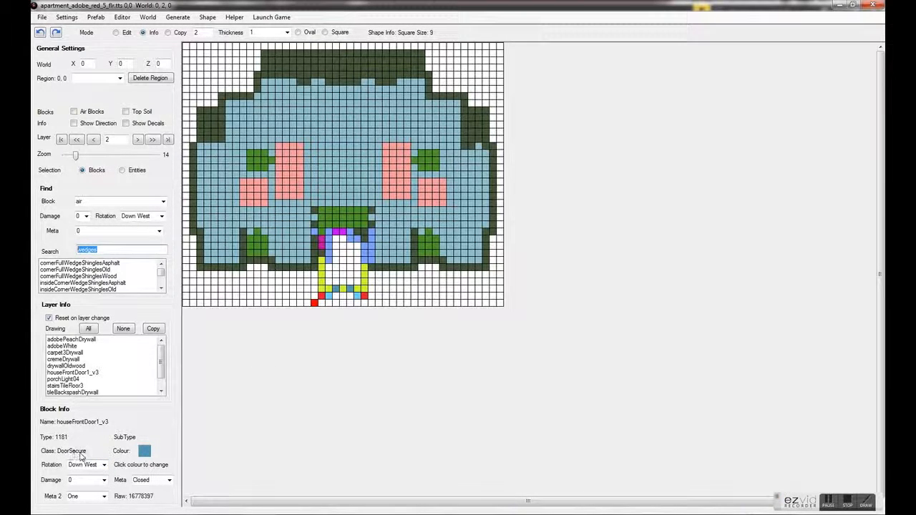
{"action": "left_click", "coordinate": [169, 480]}
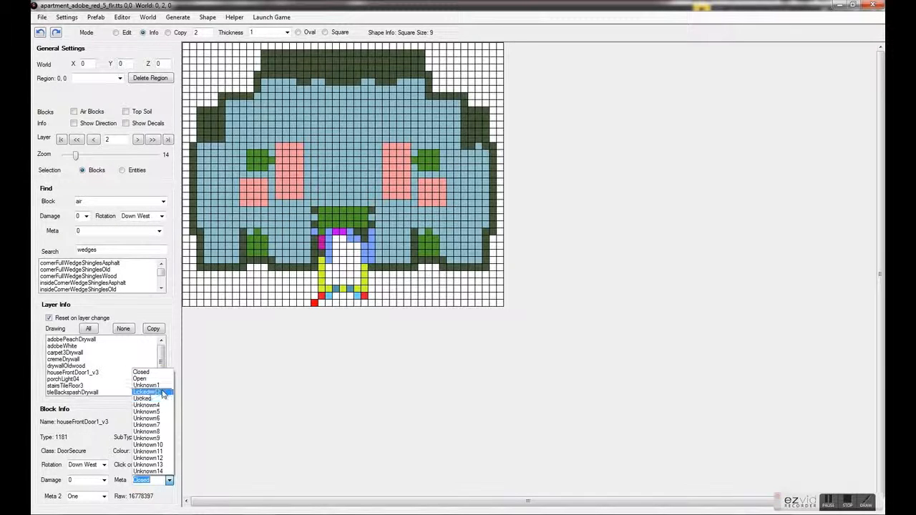
{"action": "left_click", "coordinate": [105, 499]}
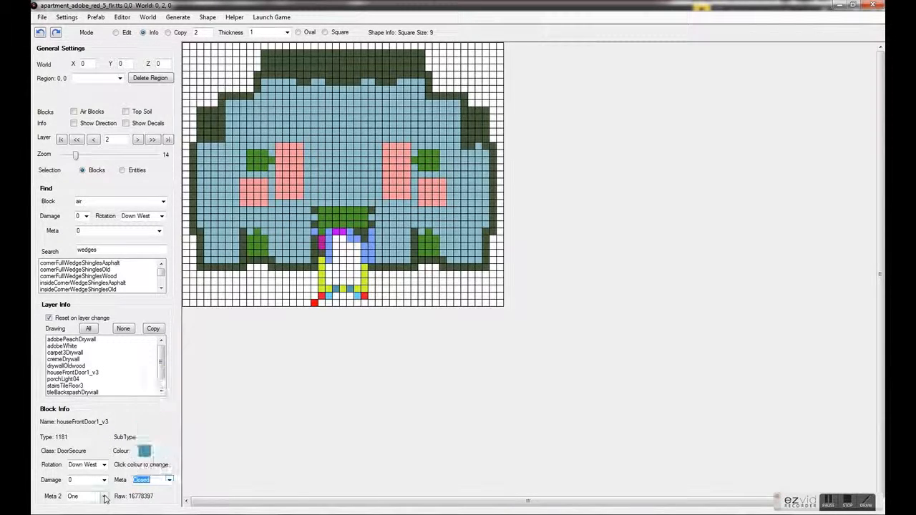
{"action": "left_click", "coordinate": [105, 499]}
{"action": "left_click", "coordinate": [105, 499]}
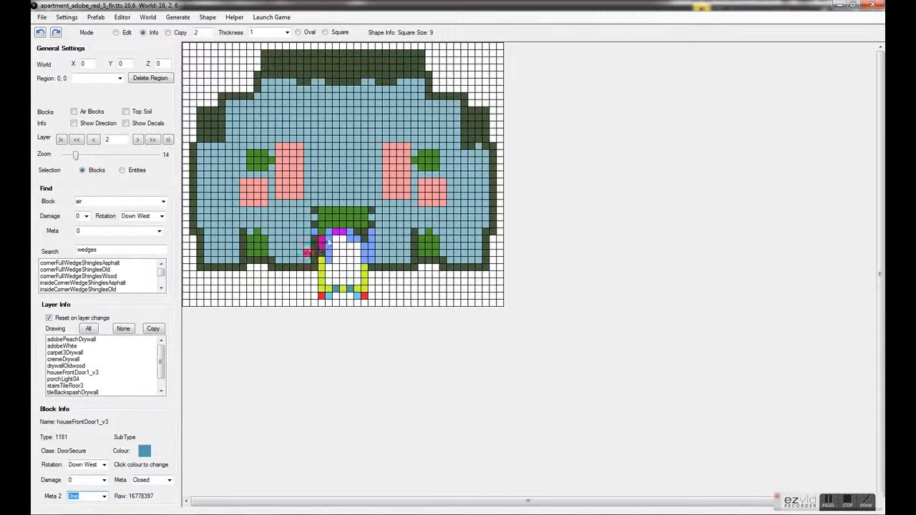
{"action": "left_click", "coordinate": [343, 268]}
{"action": "scroll", "coordinate": [349, 270], "scroll_direction": "up", "scroll_amount": 1}
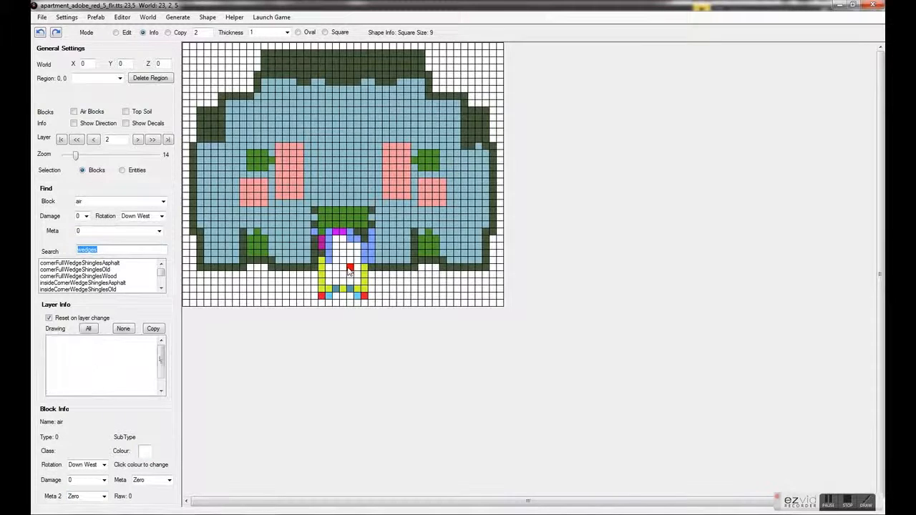
- Look through the next layers of the apartment prefab, then open the recent prefab housetan2 and go up to layer 2
{"action": "left_click", "coordinate": [347, 271]}
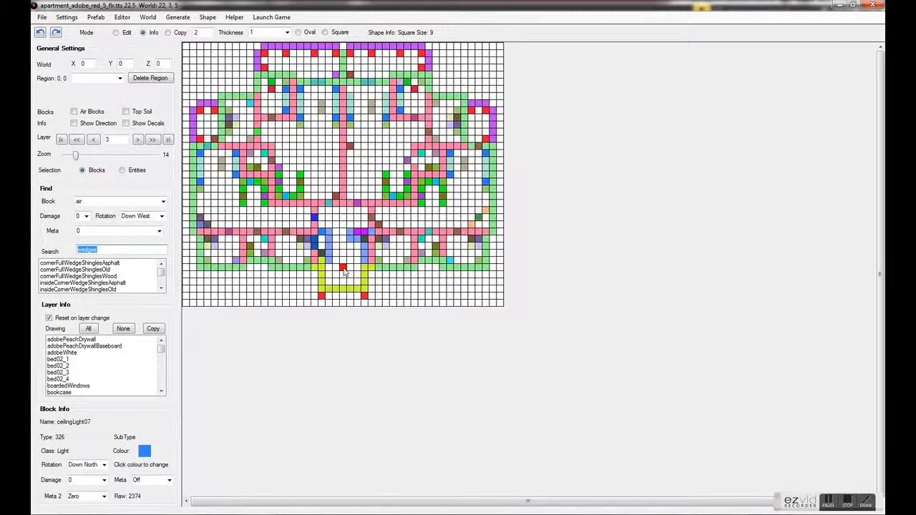
{"action": "scroll", "coordinate": [363, 247], "scroll_direction": "up", "scroll_amount": 1}
{"action": "left_click", "coordinate": [41, 17]}
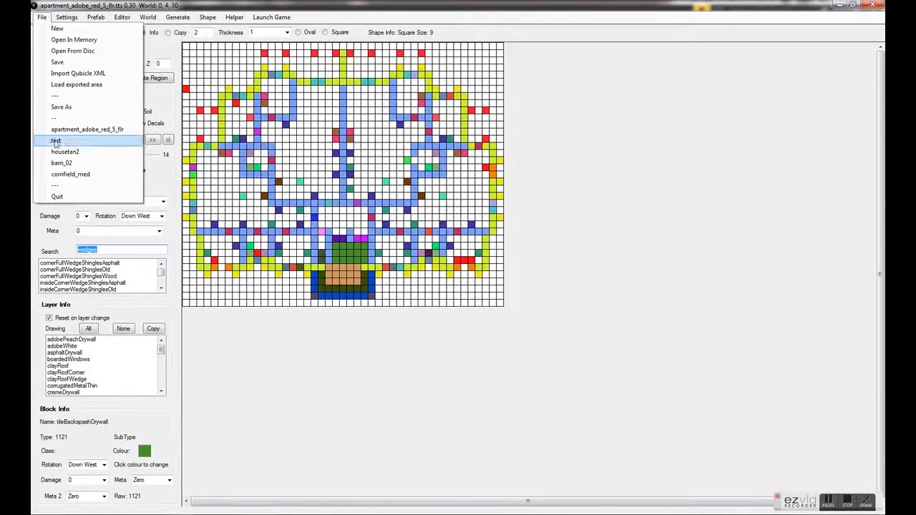
{"action": "left_click", "coordinate": [72, 150]}
{"action": "left_click", "coordinate": [239, 133]}
{"action": "scroll", "coordinate": [239, 134], "scroll_direction": "up", "scroll_amount": 2}
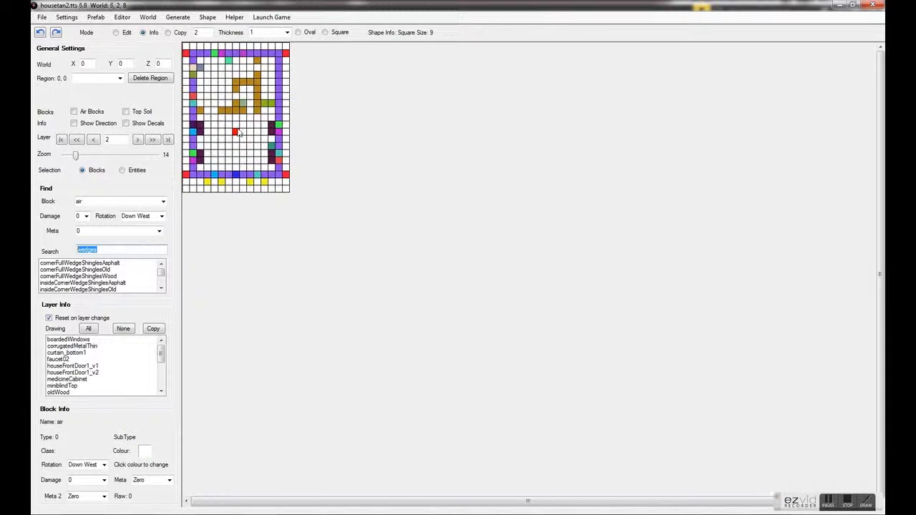
{"action": "scroll", "coordinate": [236, 133], "scroll_direction": "up", "scroll_amount": 15, "text": "ctrl"}
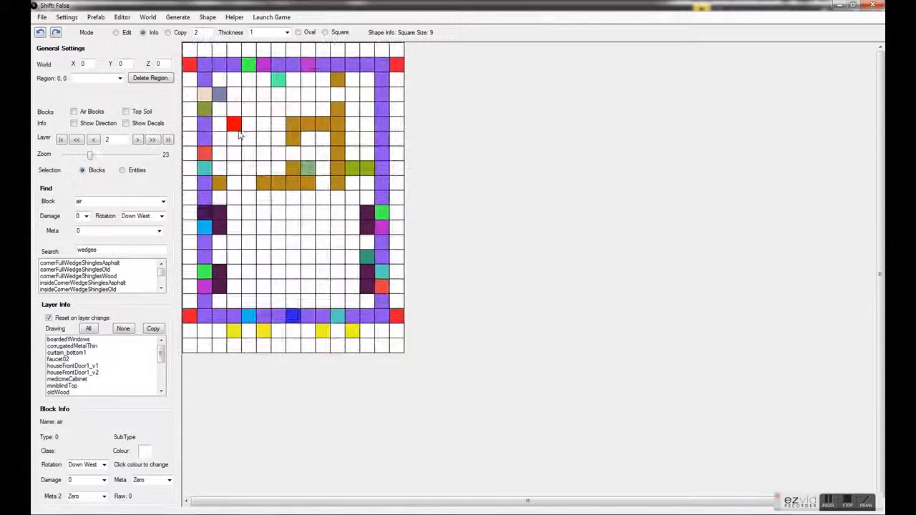
- Inspect the porchLight04 block's info on layer 3, including its Meta and Meta 2 choices
{"action": "scroll", "coordinate": [274, 159], "scroll_direction": "up", "scroll_amount": 2}
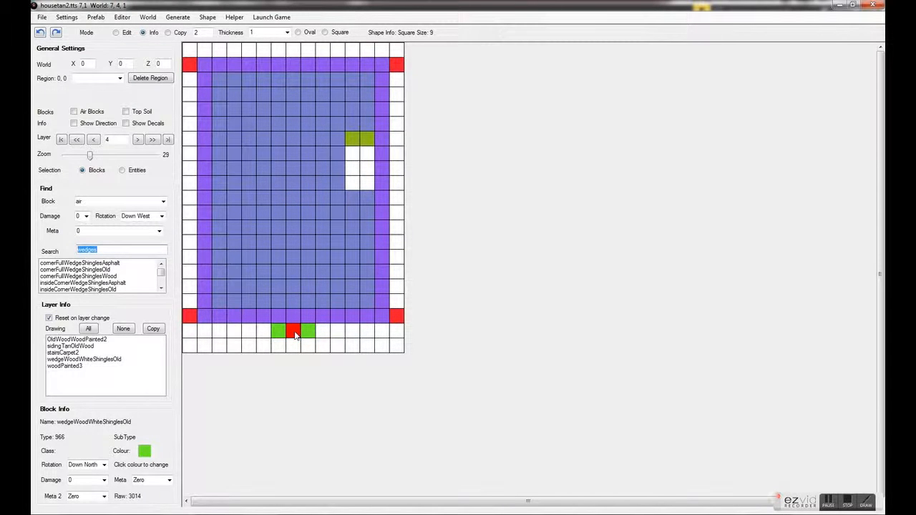
{"action": "scroll", "coordinate": [295, 336], "scroll_direction": "down", "scroll_amount": 1}
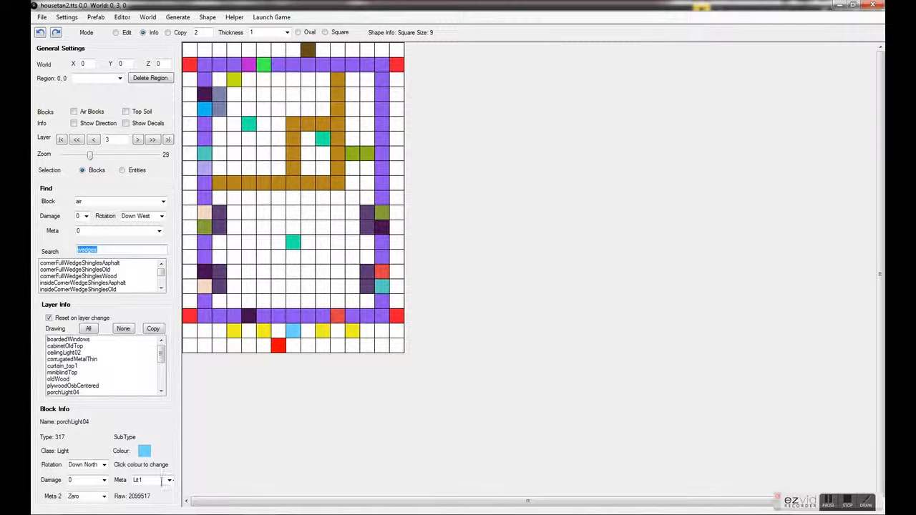
{"action": "left_click", "coordinate": [169, 480]}
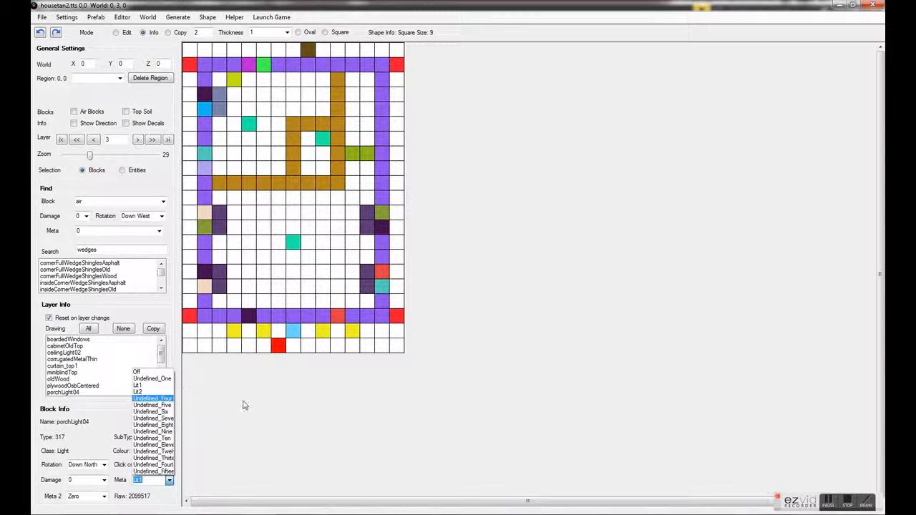
{"action": "left_click", "coordinate": [105, 497]}
{"action": "left_click", "coordinate": [105, 497]}
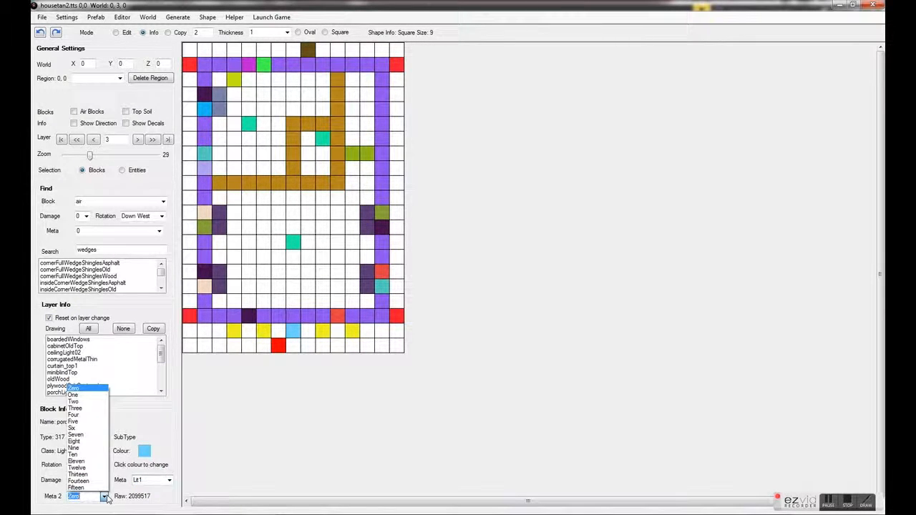
{"action": "left_click", "coordinate": [104, 497]}
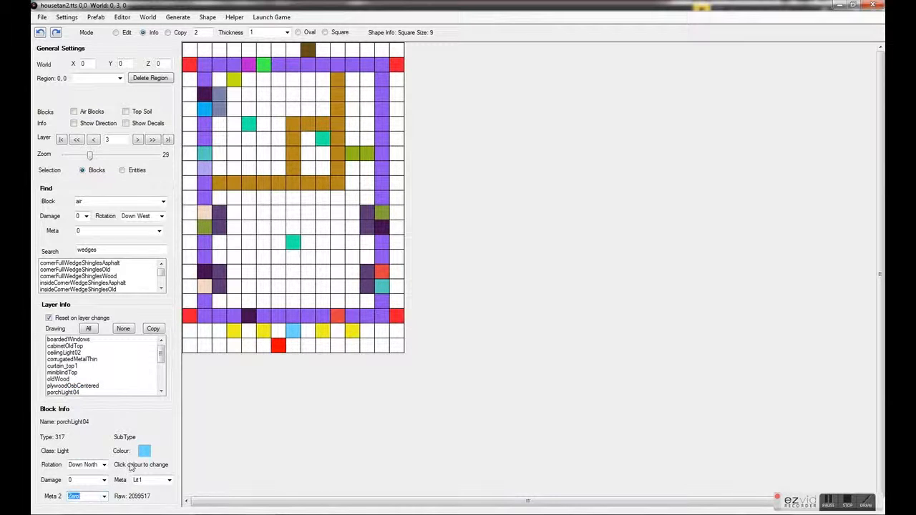
- Switch to the SDTDEditor project in Visual Studio and open the frmPrefabEditor.cs code file
{"action": "mouse_move", "coordinate": [220, 513]}
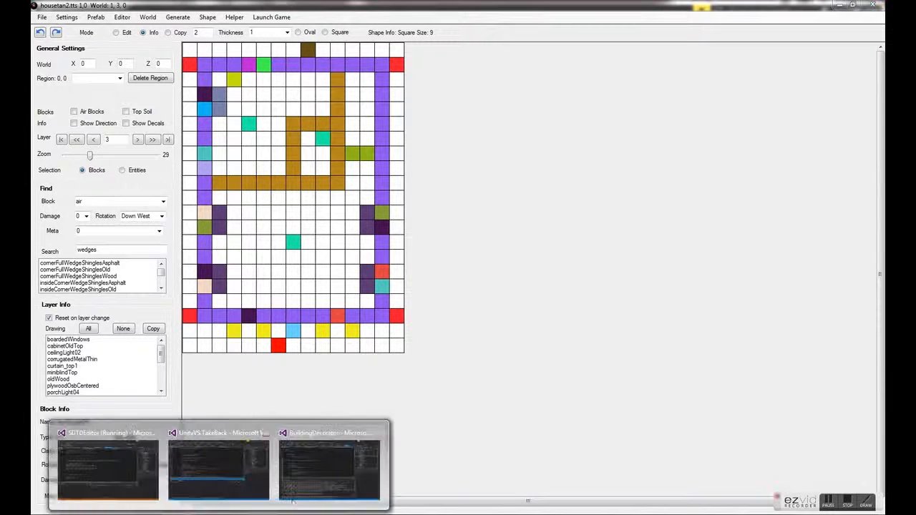
{"action": "left_click", "coordinate": [113, 480]}
{"action": "left_click", "coordinate": [272, 216]}
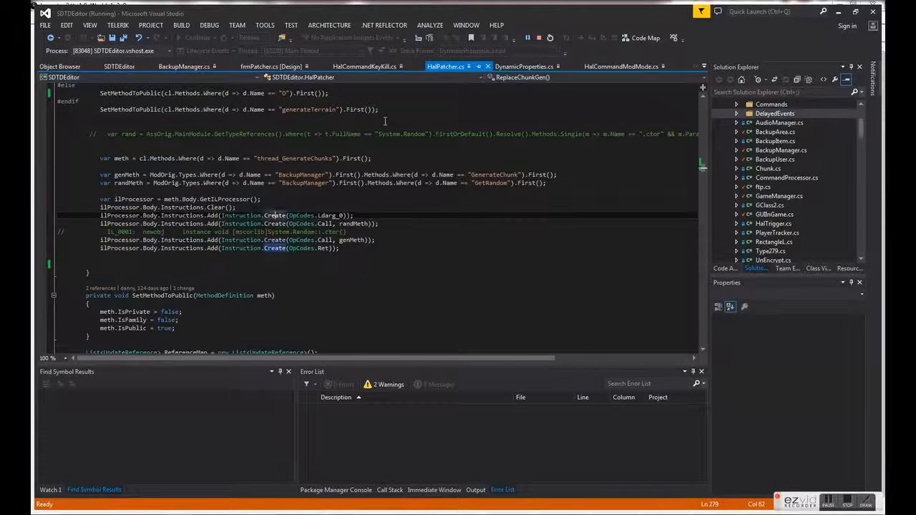
{"action": "key", "text": "ctrl+Tab"}
{"action": "key", "text": "ctrl+Tab"}
{"action": "key", "text": "ctrl+Tab"}
{"action": "key", "text": "ctrl+Tab"}
{"action": "key", "text": "ctrl+Tab"}
{"action": "key", "text": "ctrl+Tab"}
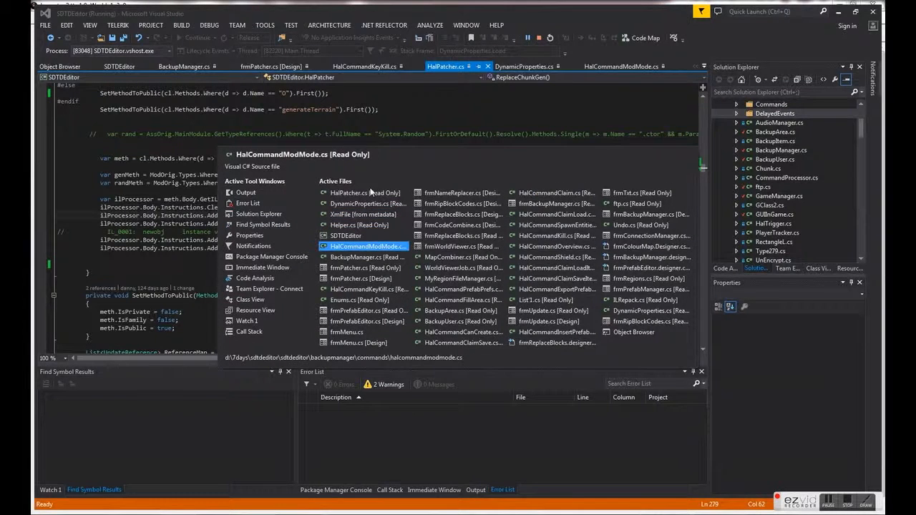
{"action": "key", "text": "ctrl+Tab"}
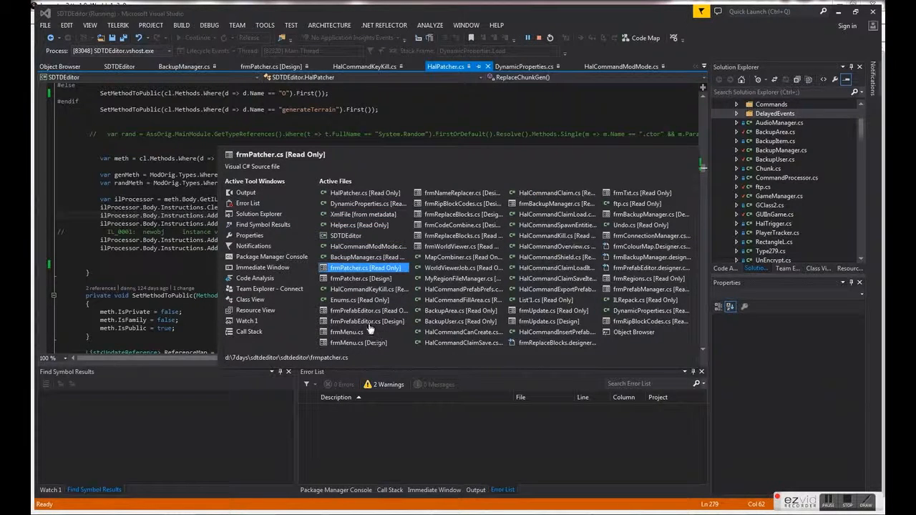
{"action": "left_click", "coordinate": [378, 312]}
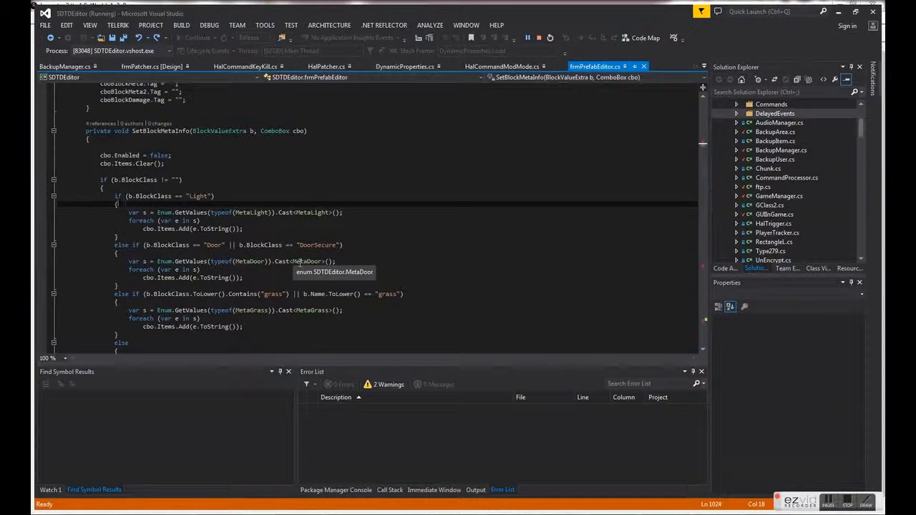
- Read the SetBlockMetaInfo method's block class branches and go to its reference at line 4346
{"action": "scroll", "coordinate": [295, 257], "scroll_direction": "down", "scroll_amount": 7}
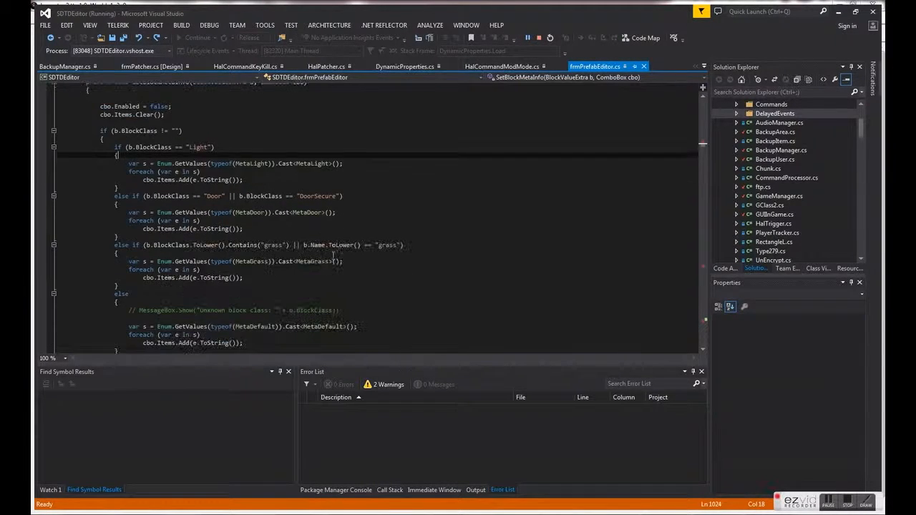
{"action": "scroll", "coordinate": [295, 256], "scroll_direction": "up", "scroll_amount": 10}
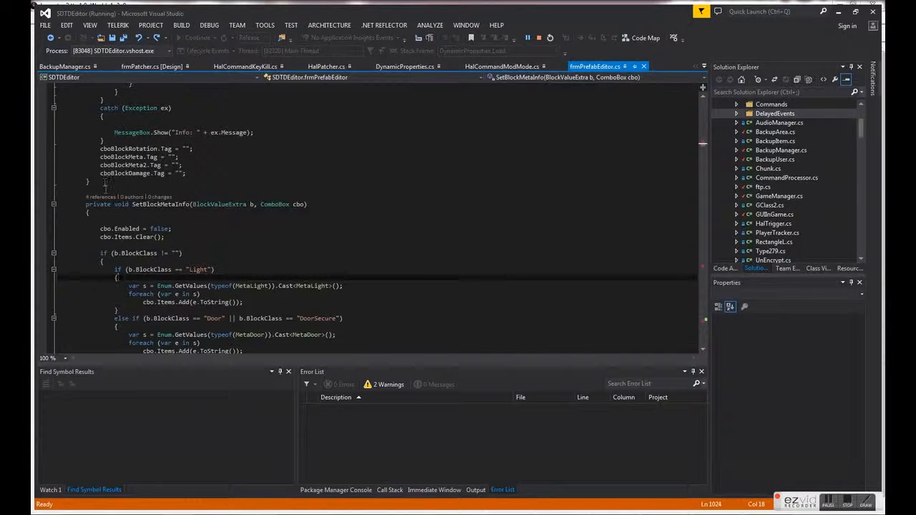
{"action": "left_click", "coordinate": [101, 196]}
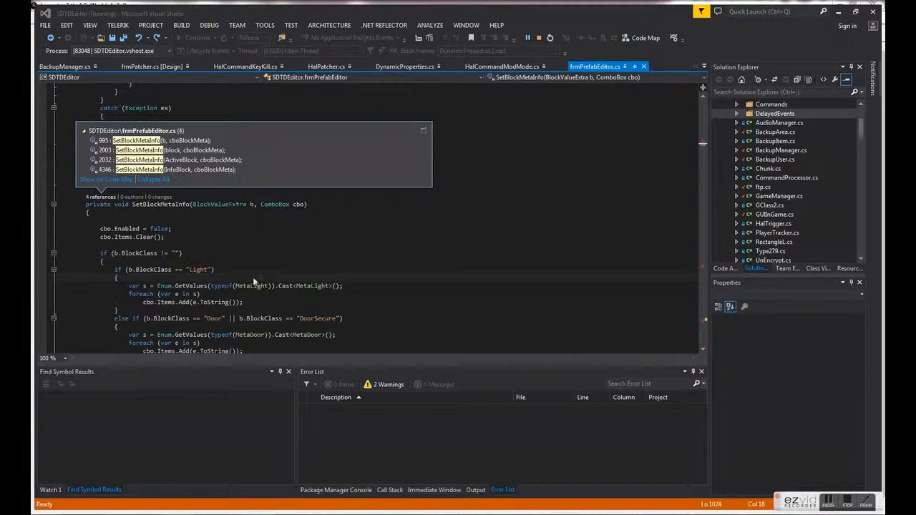
{"action": "left_click", "coordinate": [222, 170]}
{"action": "left_click", "coordinate": [232, 201]}
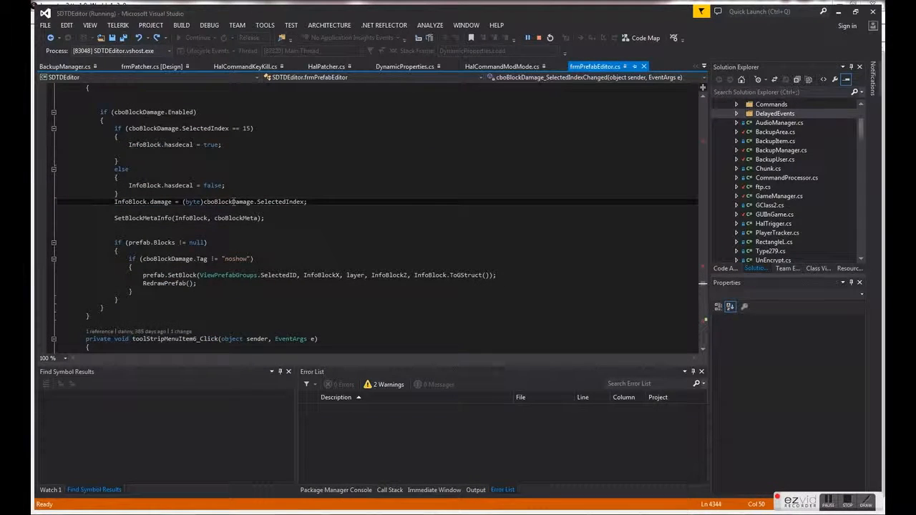
- Search the code for cboBlockMeta2 and read its SelectedIndexChanged handler
{"action": "left_click", "coordinate": [228, 219]}
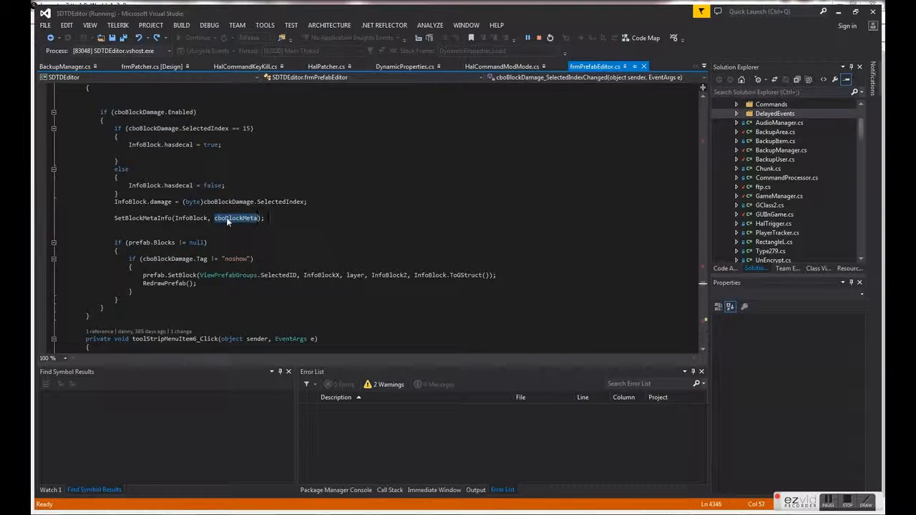
{"action": "key", "text": "ctrl+f"}
{"action": "type", "text": "2"}
{"action": "key", "text": "Return"}
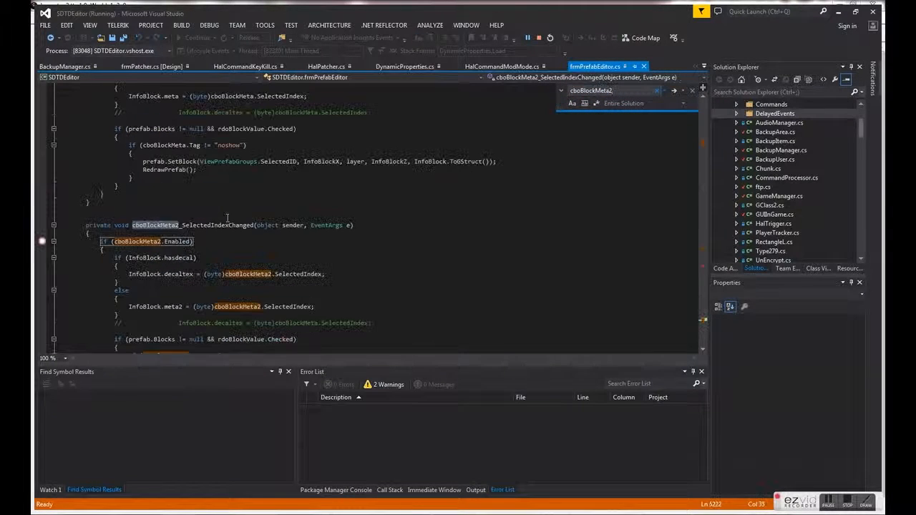
{"action": "scroll", "coordinate": [261, 238], "scroll_direction": "down", "scroll_amount": 2}
{"action": "scroll", "coordinate": [262, 238], "scroll_direction": "down", "scroll_amount": 3}
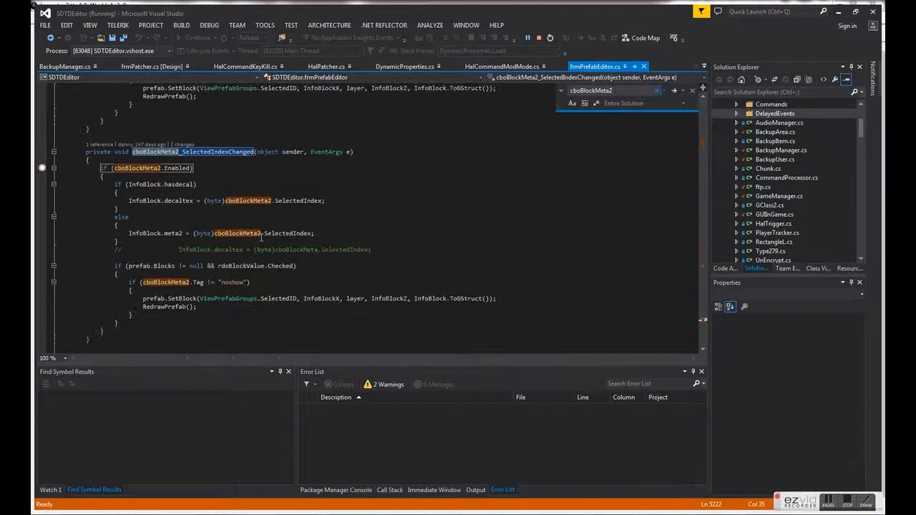
{"action": "left_click", "coordinate": [312, 250]}
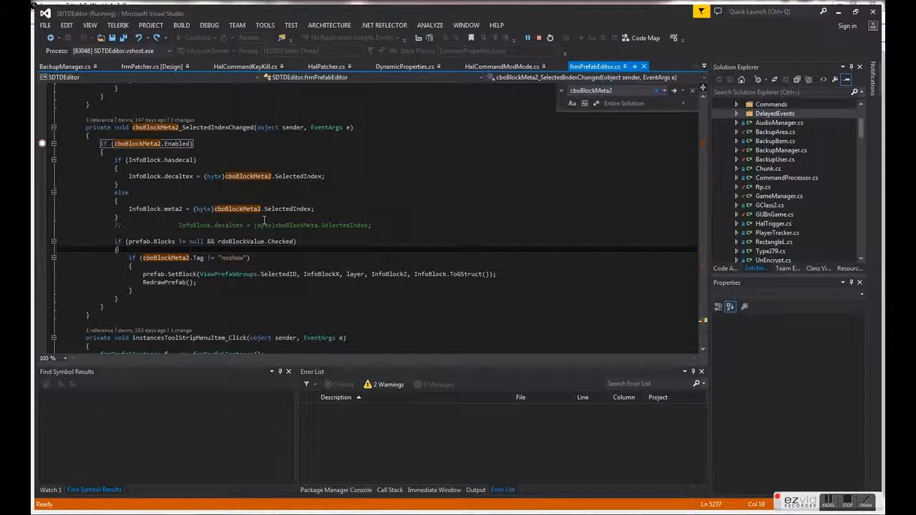
- Back in the prefab editor, check a front-wall sidingTanOldWood block's Meta 2 choices with Damage on Decal, and set its Damage to 1
{"action": "key", "text": "alt+Tab"}
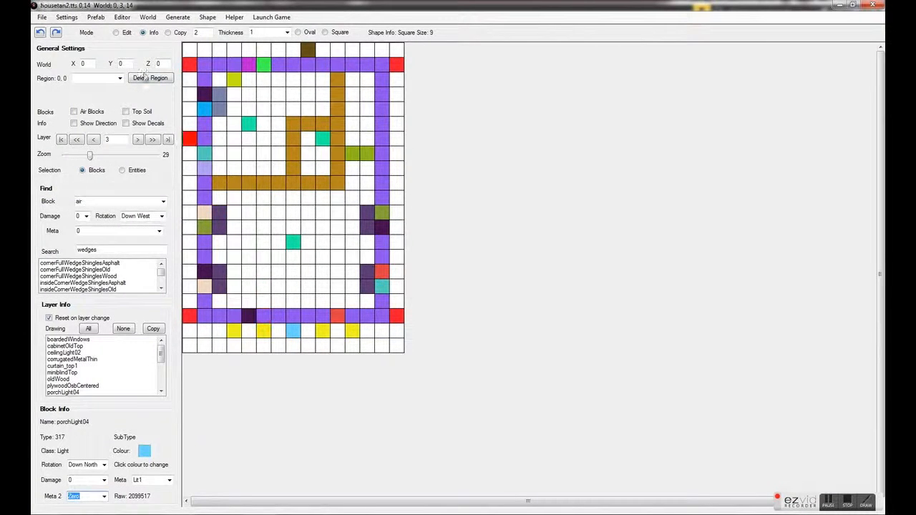
{"action": "left_click", "coordinate": [219, 345]}
{"action": "left_click", "coordinate": [221, 317]}
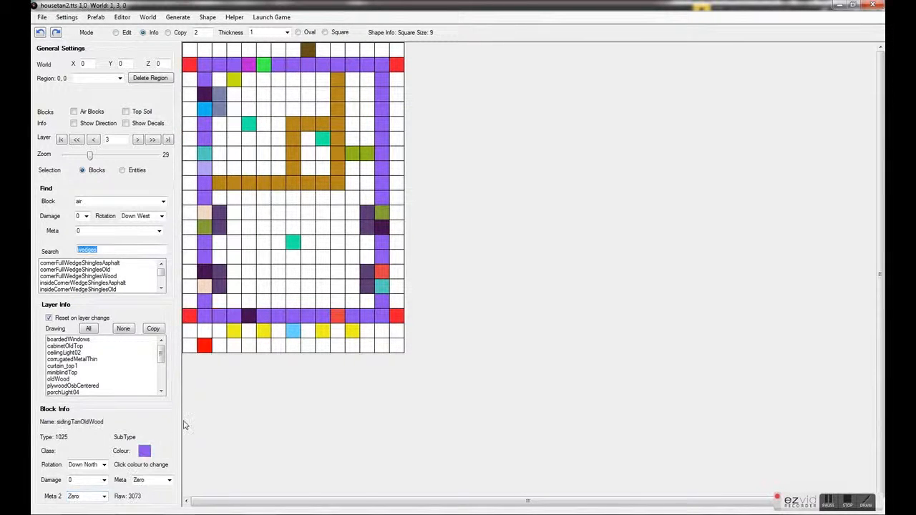
{"action": "left_click", "coordinate": [104, 479]}
{"action": "left_click", "coordinate": [84, 471]}
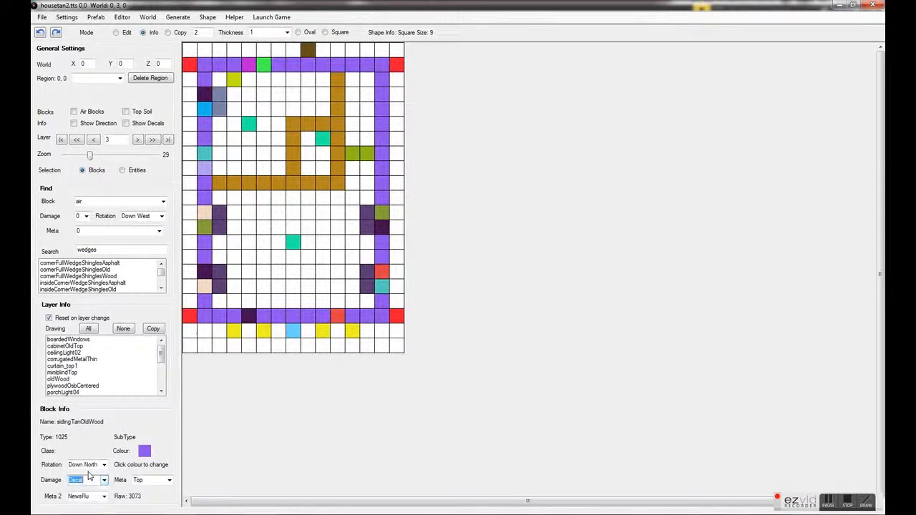
{"action": "left_click", "coordinate": [104, 496]}
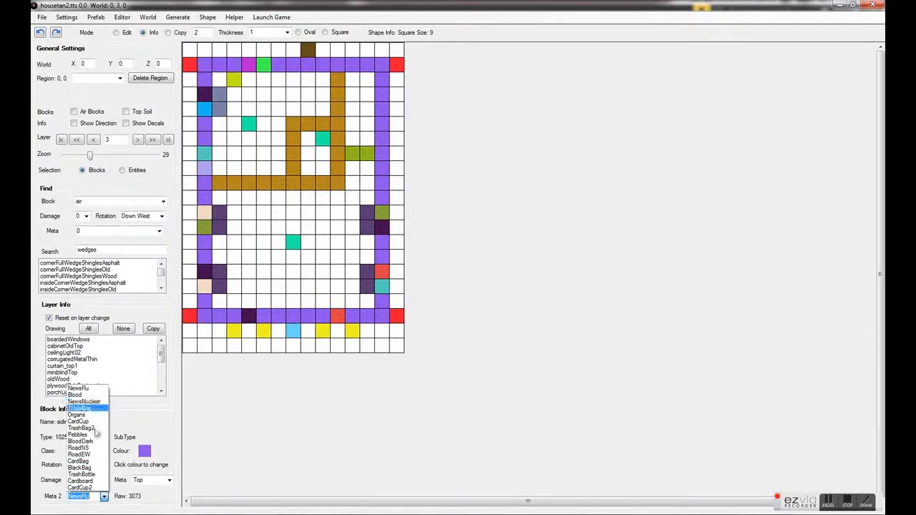
{"action": "left_click", "coordinate": [104, 497]}
{"action": "left_click", "coordinate": [104, 480]}
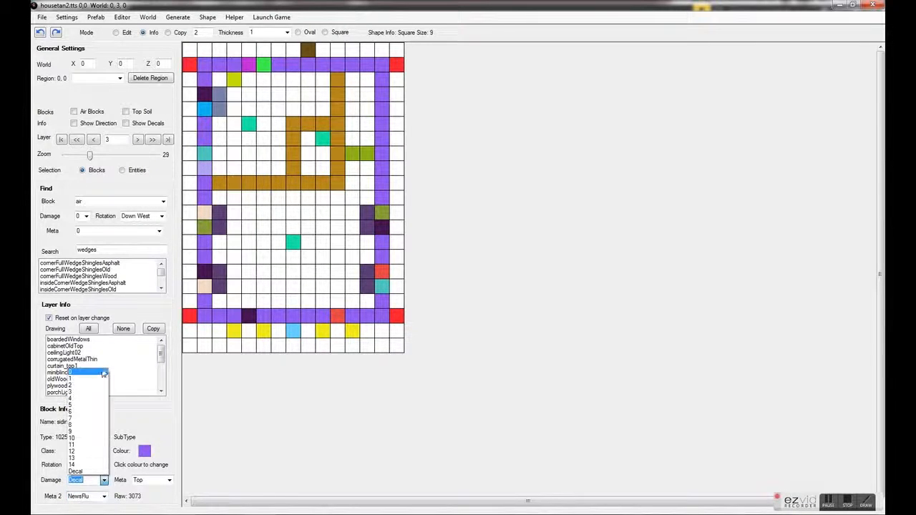
{"action": "left_click", "coordinate": [82, 378]}
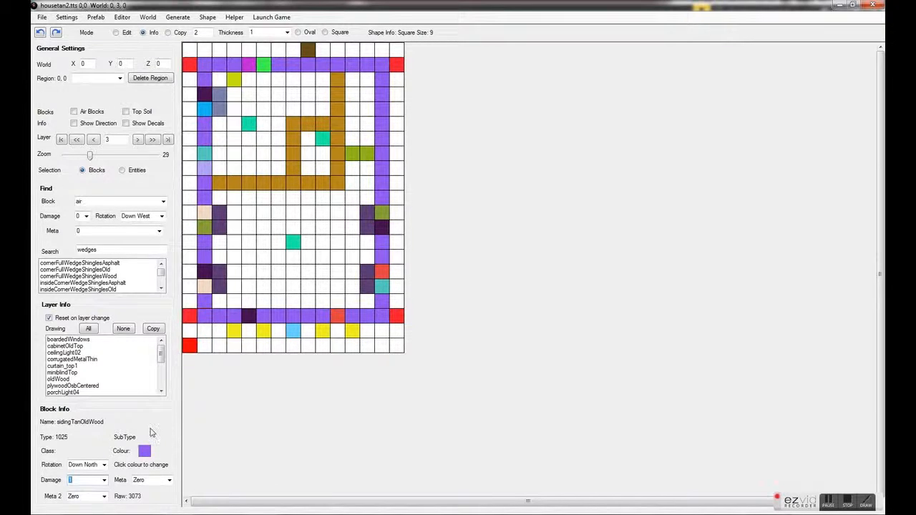
- Set the Damage of the sidingTanOldWood block beside the lower-left corner to Decal, keep Meta 2 on NewsFlu, and reload its info
{"action": "left_click", "coordinate": [205, 316]}
{"action": "left_click", "coordinate": [104, 481]}
{"action": "left_click", "coordinate": [97, 471]}
{"action": "left_click", "coordinate": [104, 496]}
{"action": "left_click", "coordinate": [87, 499]}
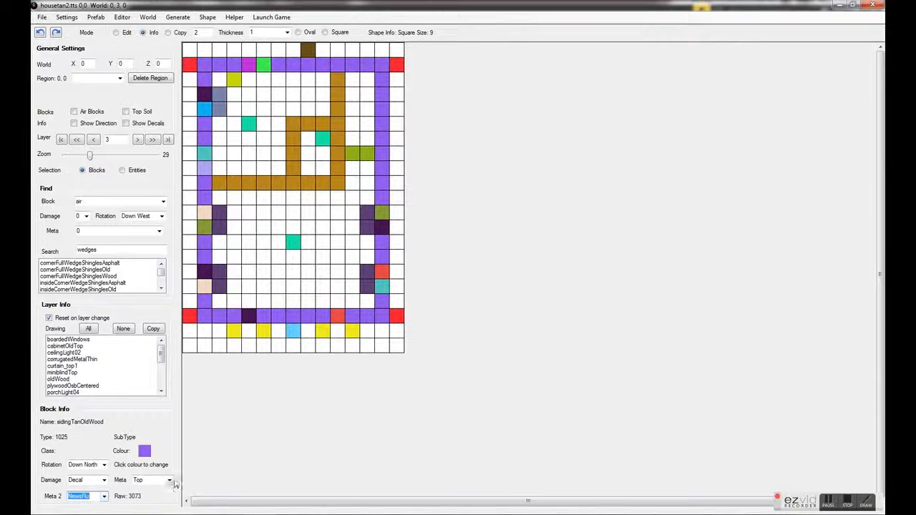
{"action": "left_click", "coordinate": [207, 316]}
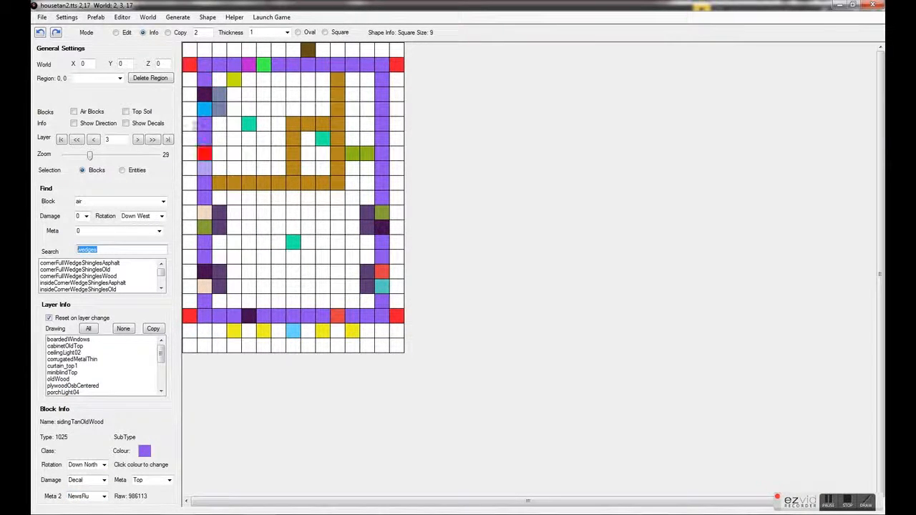
- Set up a block replacement that replaces sidingTanOldWood with sidingTanOldWood
{"action": "left_click", "coordinate": [96, 17]}
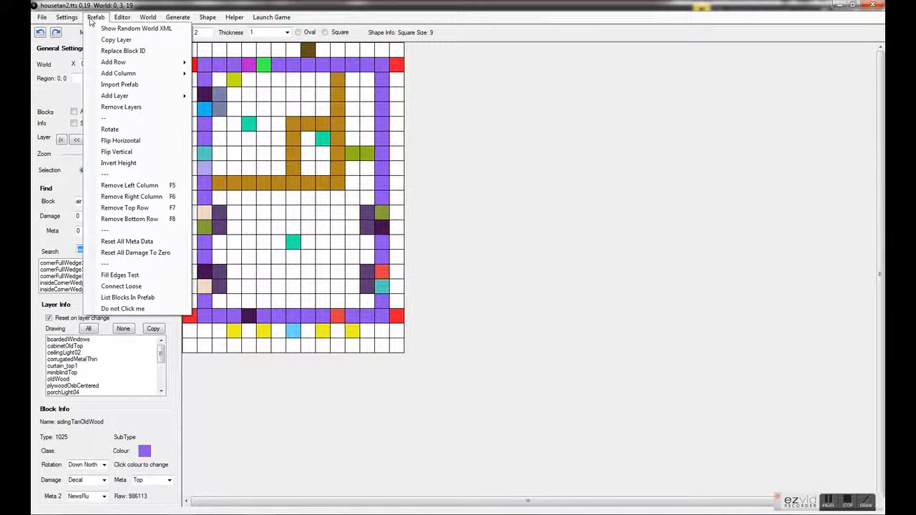
{"action": "left_click", "coordinate": [123, 51]}
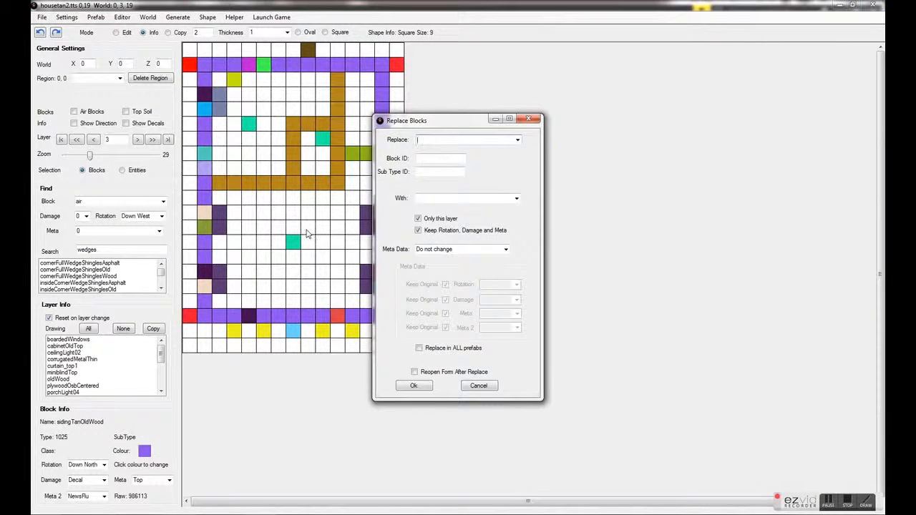
{"action": "left_click", "coordinate": [517, 141]}
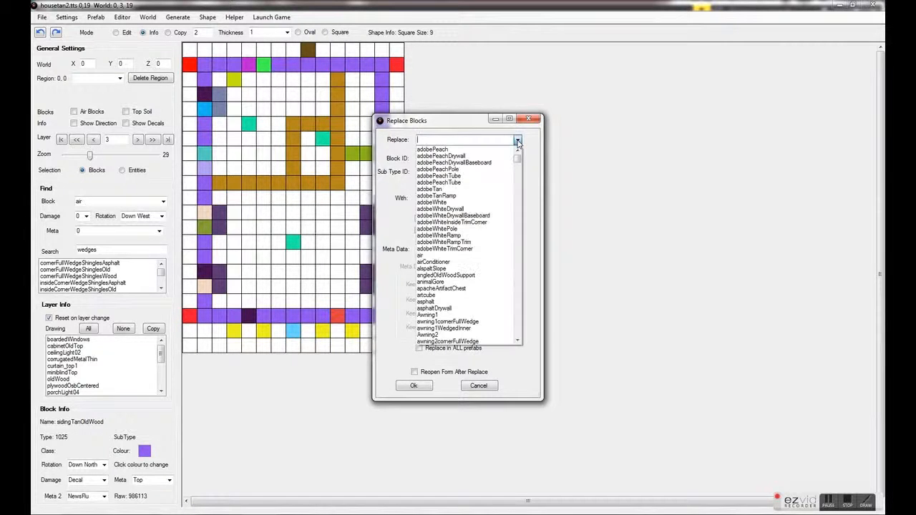
{"action": "type", "text": "sid"}
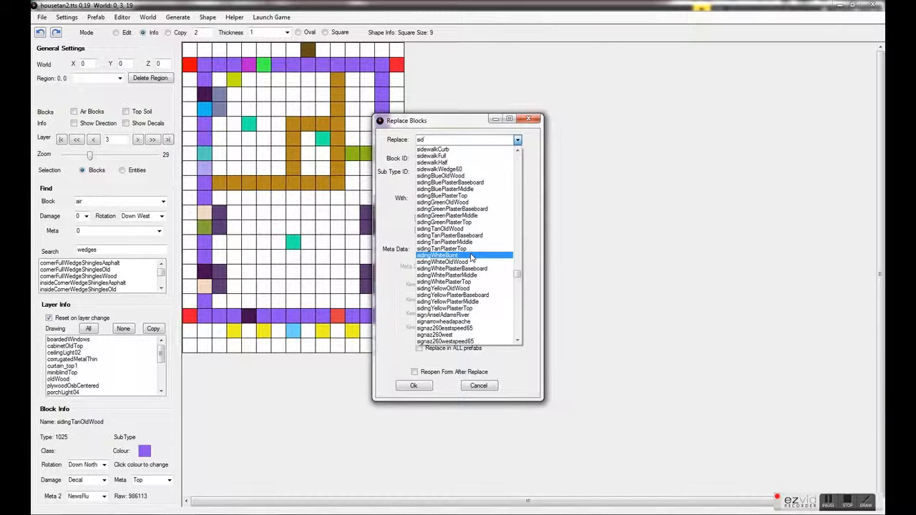
{"action": "left_click", "coordinate": [447, 229]}
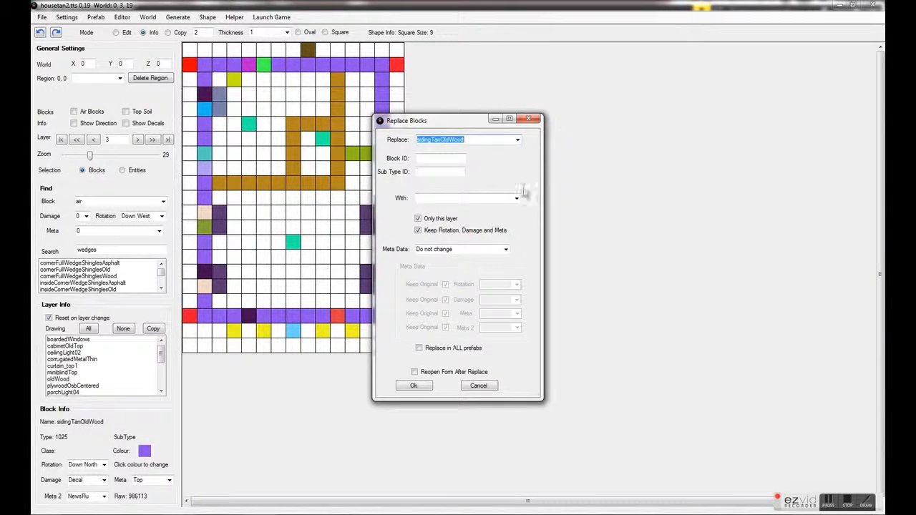
{"action": "left_click", "coordinate": [517, 198]}
{"action": "type", "text": "s"}
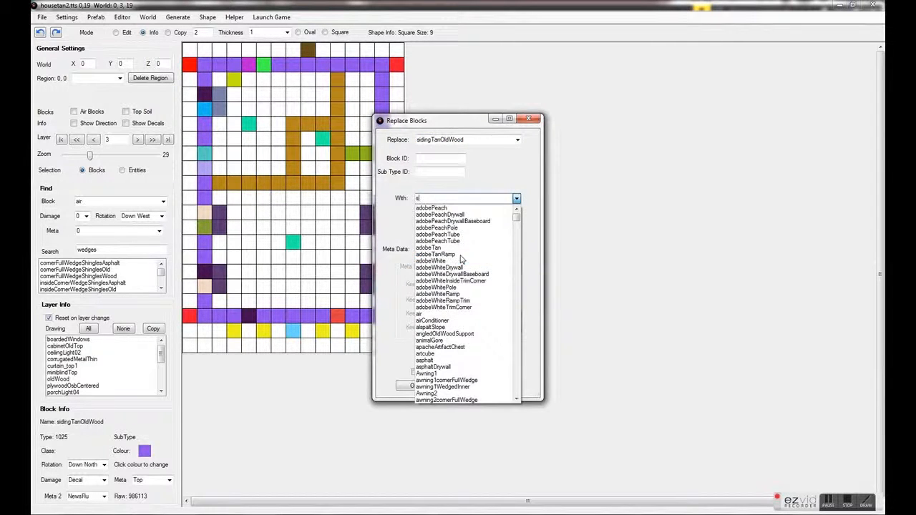
{"action": "type", "text": "idingTanOldWood"}
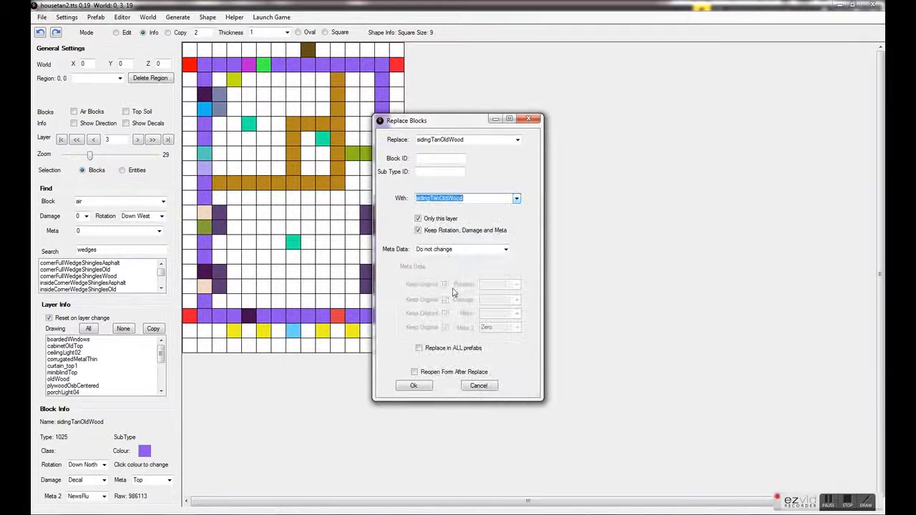
- Turn off Only this layer and Keep Rotation, Damage and Meta for the replacement, and set its Meta Data to Custom
{"action": "left_click", "coordinate": [451, 288]}
{"action": "left_click", "coordinate": [418, 218]}
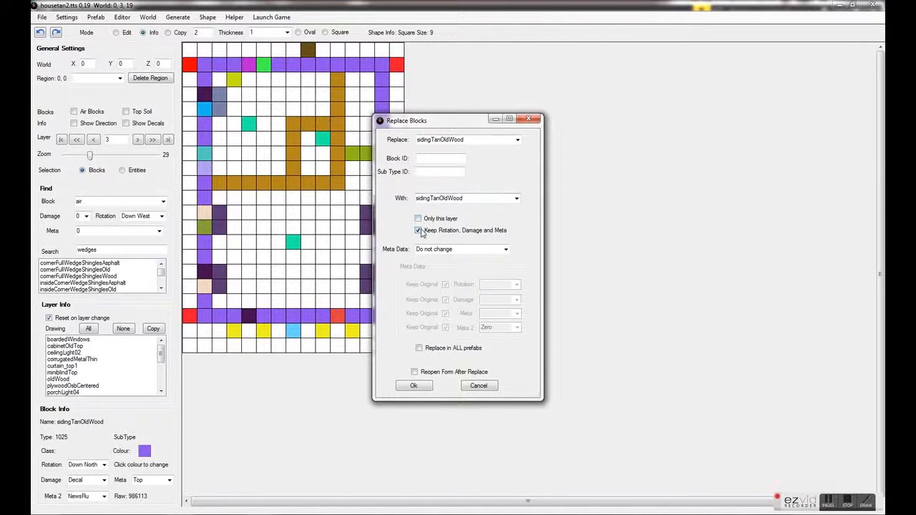
{"action": "left_click", "coordinate": [506, 250]}
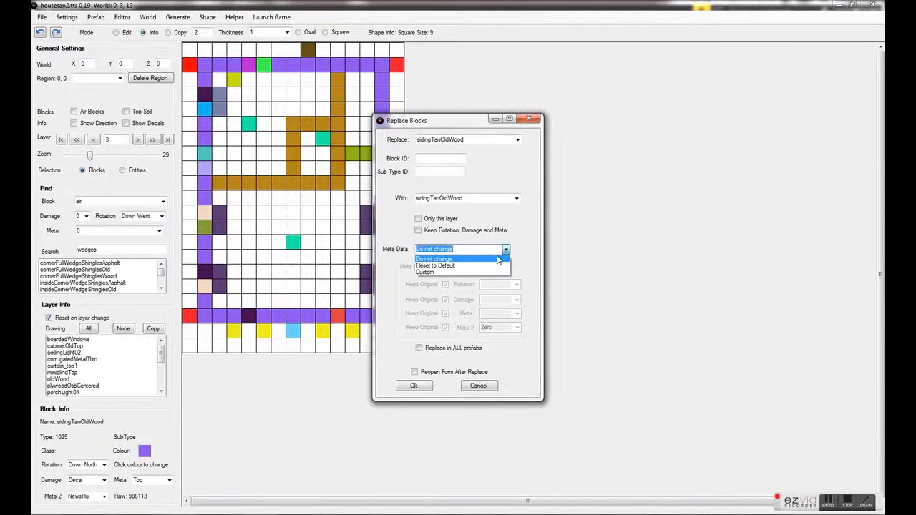
{"action": "left_click", "coordinate": [464, 273]}
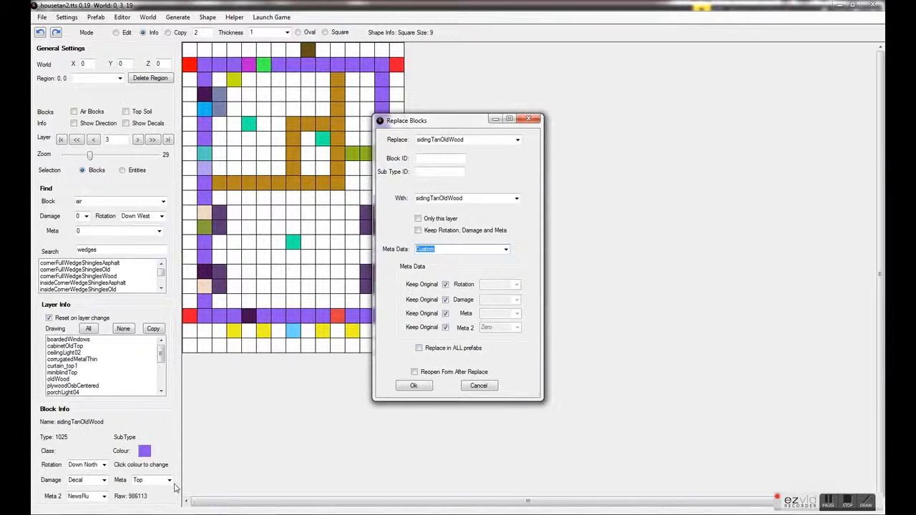
- Set a custom Meta 2 of Eight instead of keeping the original, and run the block replacement
{"action": "left_click", "coordinate": [445, 328]}
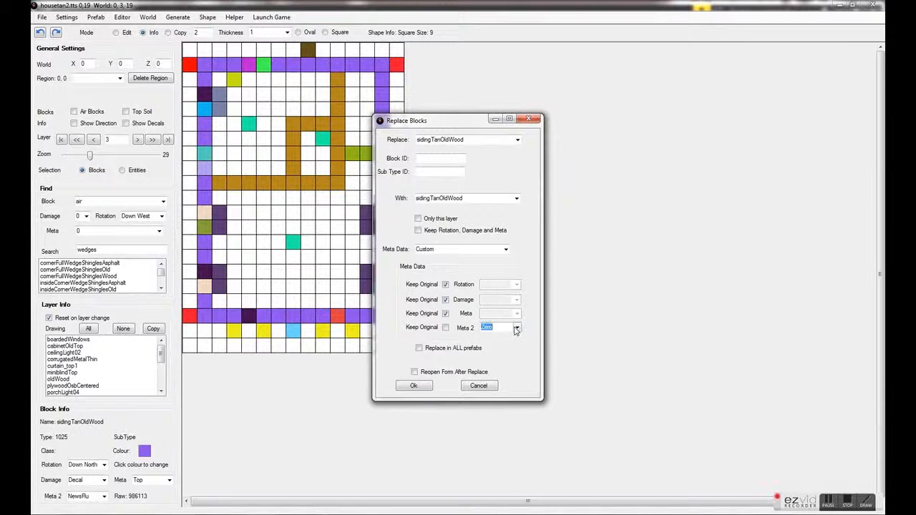
{"action": "left_click", "coordinate": [518, 328]}
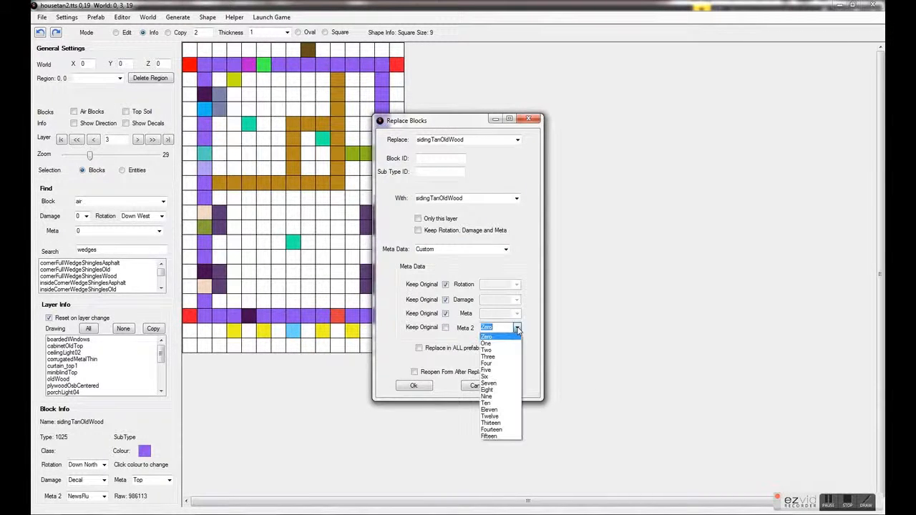
{"action": "left_click", "coordinate": [103, 500]}
{"action": "left_click", "coordinate": [516, 327]}
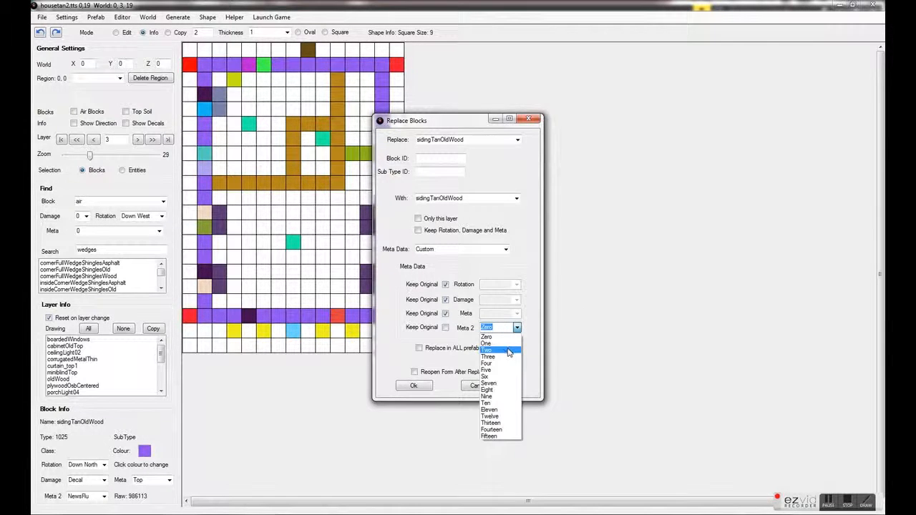
{"action": "left_click", "coordinate": [500, 390]}
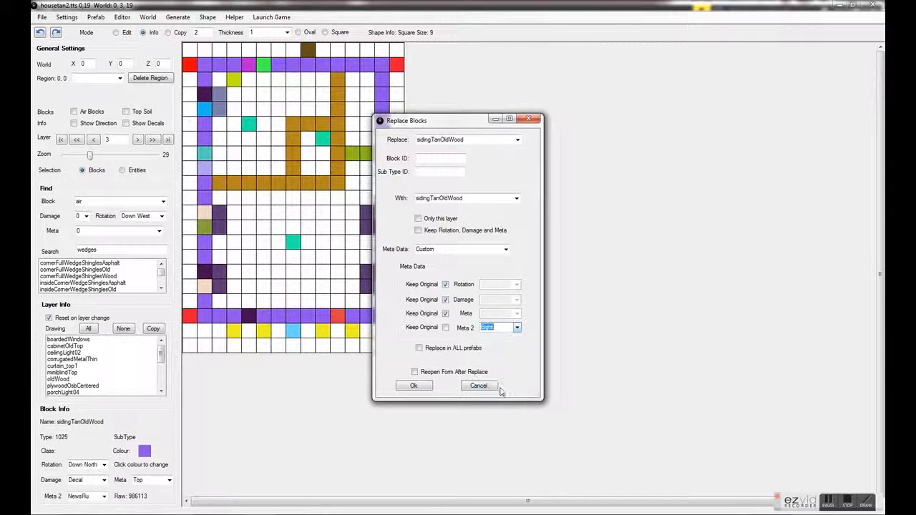
{"action": "left_click", "coordinate": [414, 387]}
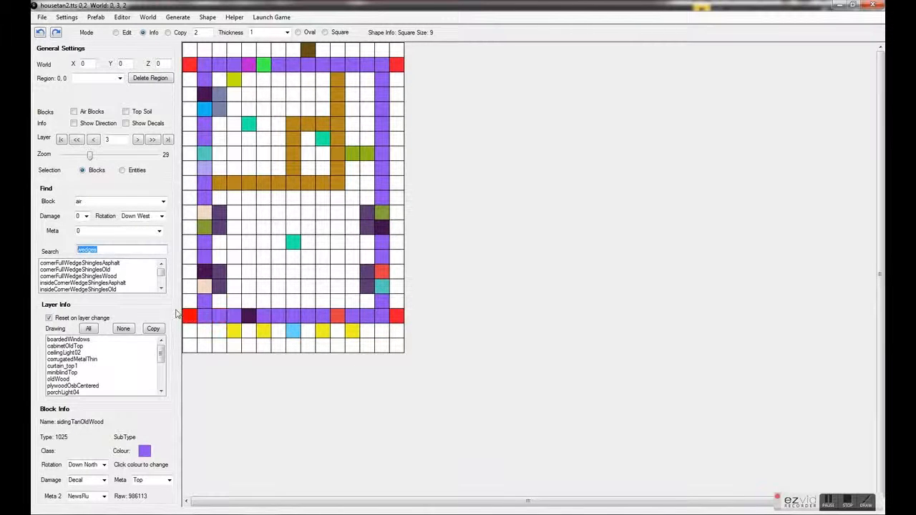
- Check the block info and Meta 2 choices of the sidingTanOldWood block beside the lower-left corner
{"action": "left_click", "coordinate": [189, 316]}
{"action": "left_click", "coordinate": [203, 321]}
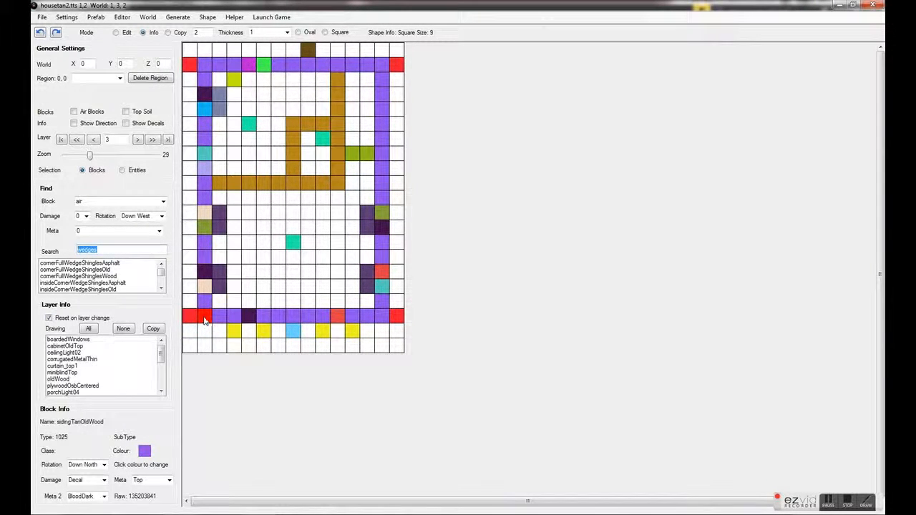
{"action": "left_click", "coordinate": [104, 499]}
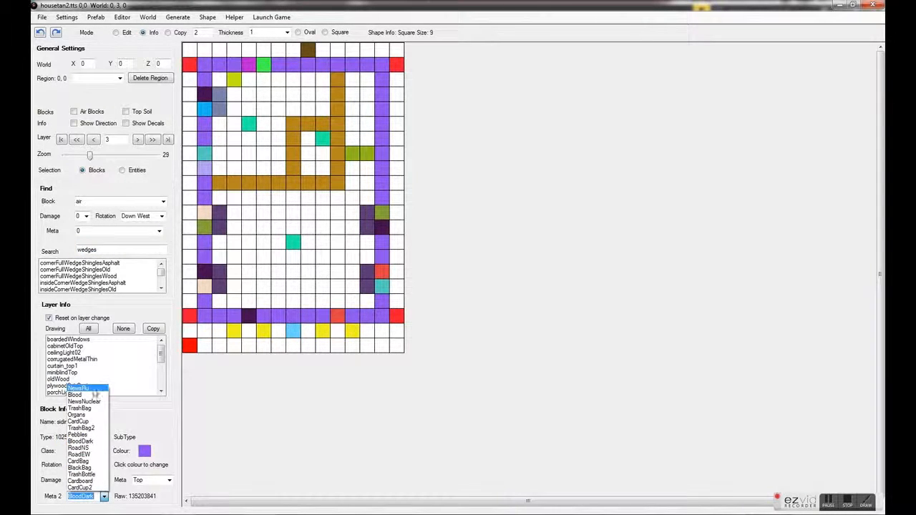
{"action": "left_click", "coordinate": [104, 497]}
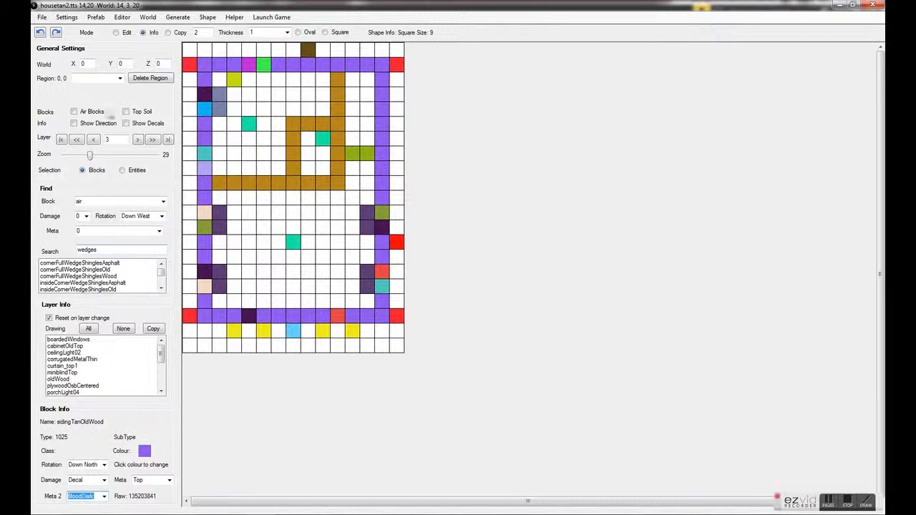
- Add one row at the bottom and one row at the top of the prefab
{"action": "left_click", "coordinate": [100, 19]}
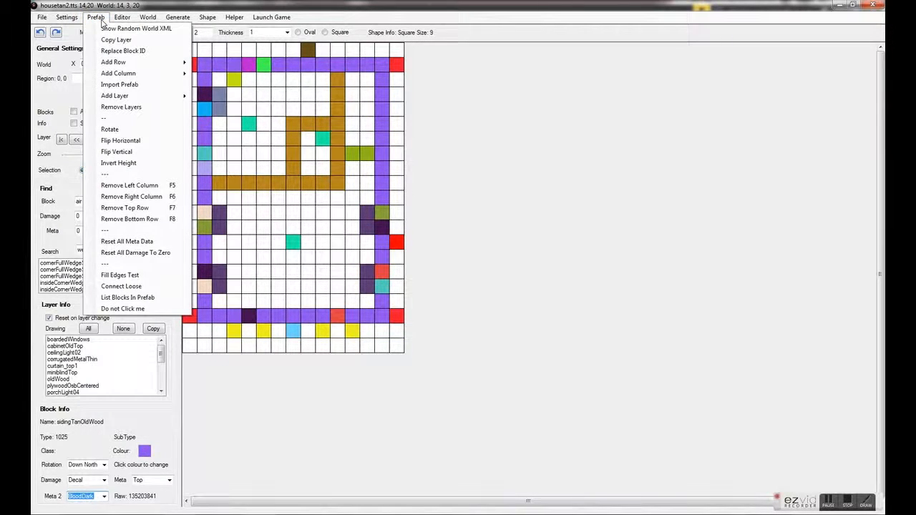
{"action": "mouse_move", "coordinate": [122, 63]}
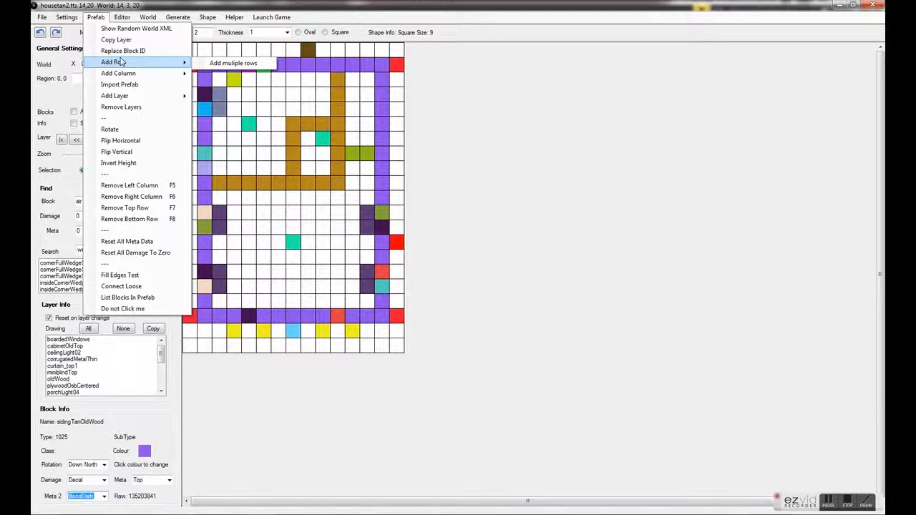
{"action": "left_click", "coordinate": [168, 65]}
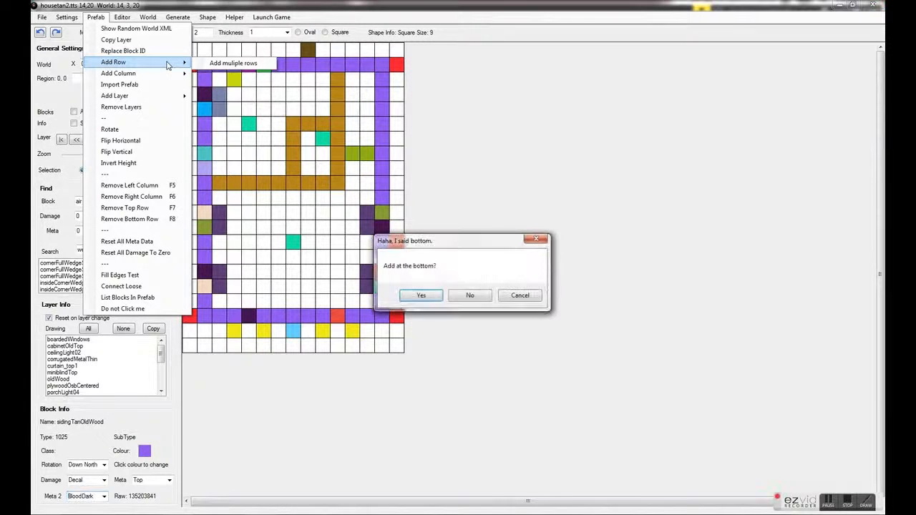
{"action": "left_click", "coordinate": [424, 294]}
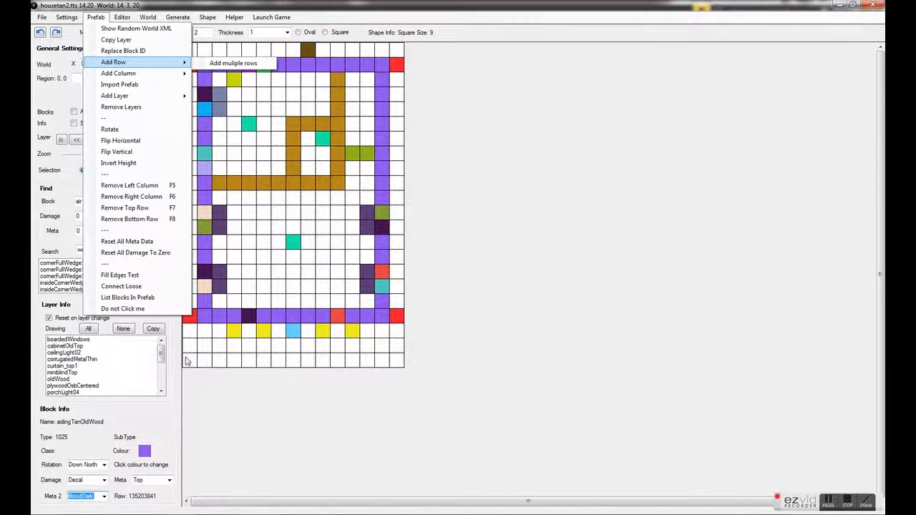
{"action": "left_click", "coordinate": [113, 62]}
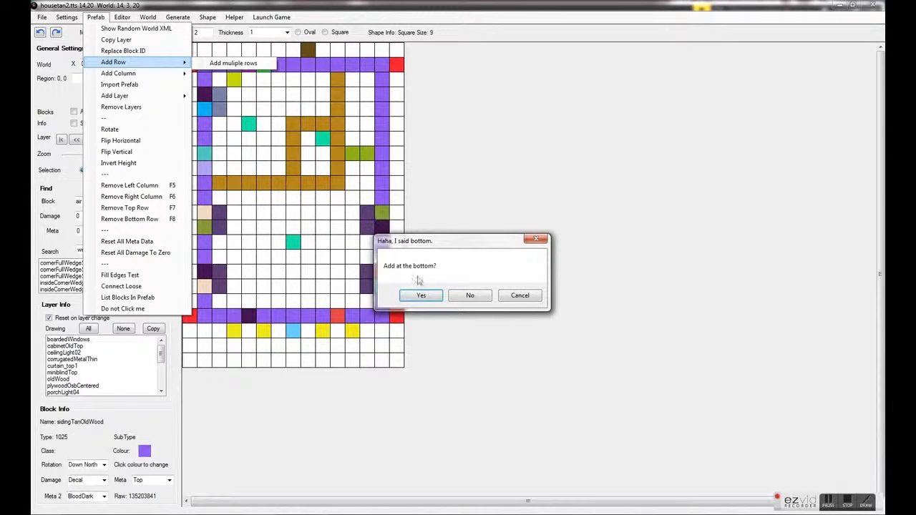
{"action": "left_click", "coordinate": [469, 295]}
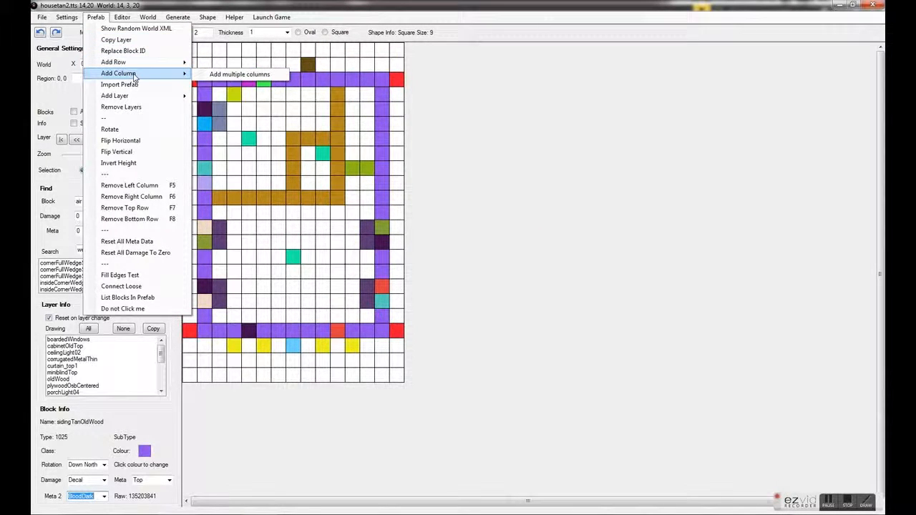
- Add one column on the left and one column on the right of the prefab
{"action": "left_click", "coordinate": [133, 73]}
{"action": "key", "text": "Return"}
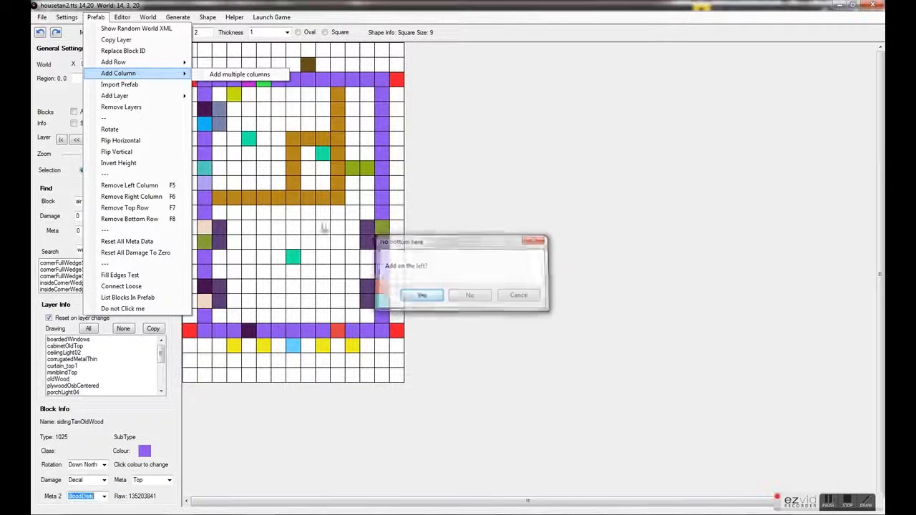
{"action": "left_click", "coordinate": [167, 76]}
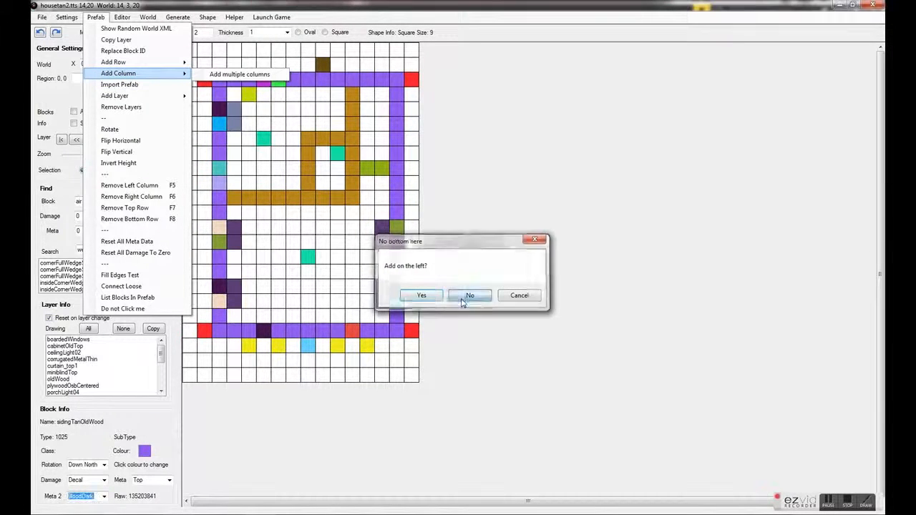
{"action": "left_click", "coordinate": [469, 296]}
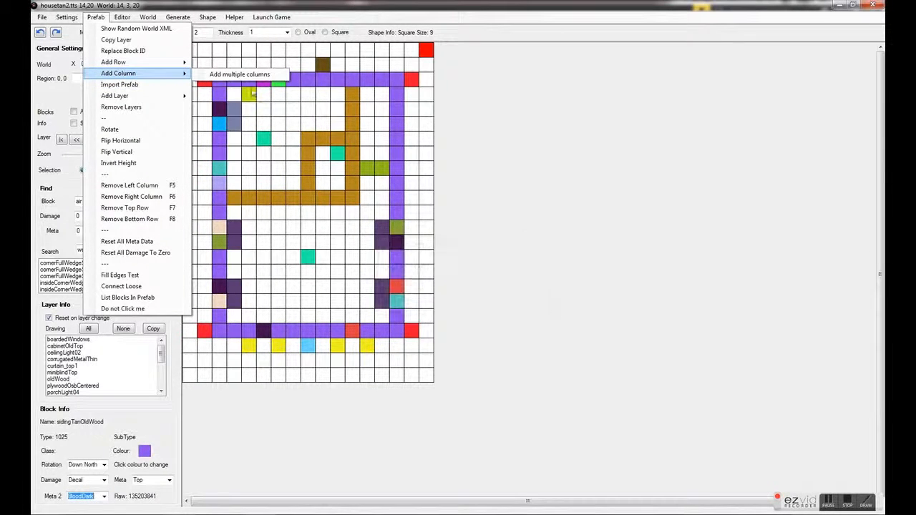
- Import the barn_01.tts prefab into the current one at Left 0 and Layer 0, with its air blocks copied
{"action": "left_click", "coordinate": [141, 86]}
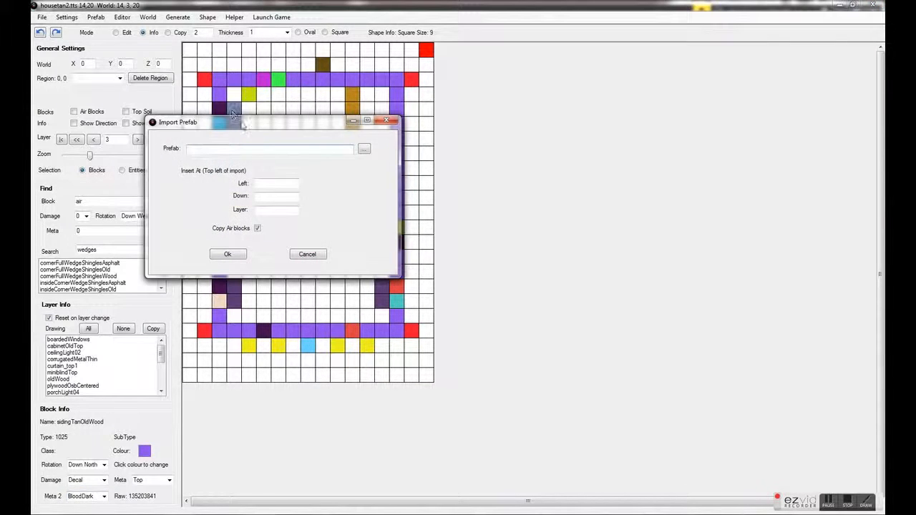
{"action": "left_click", "coordinate": [365, 151]}
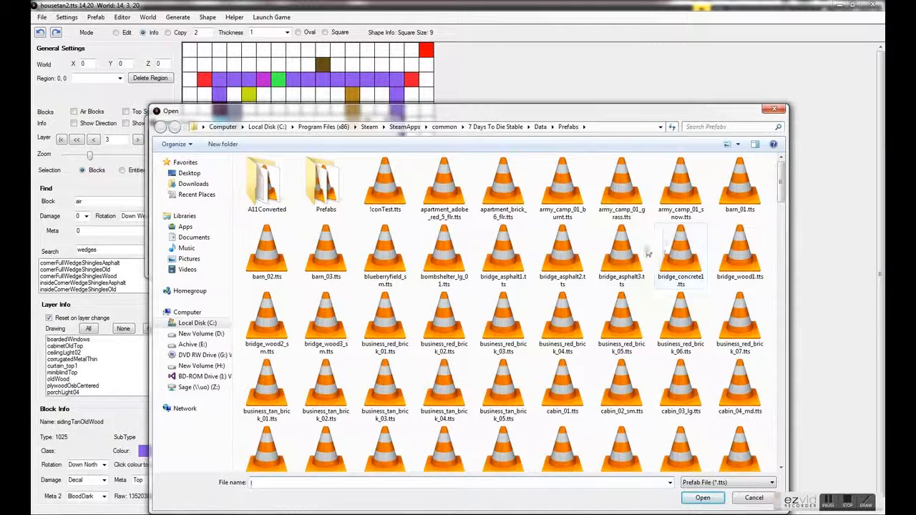
{"action": "double_click", "coordinate": [737, 186]}
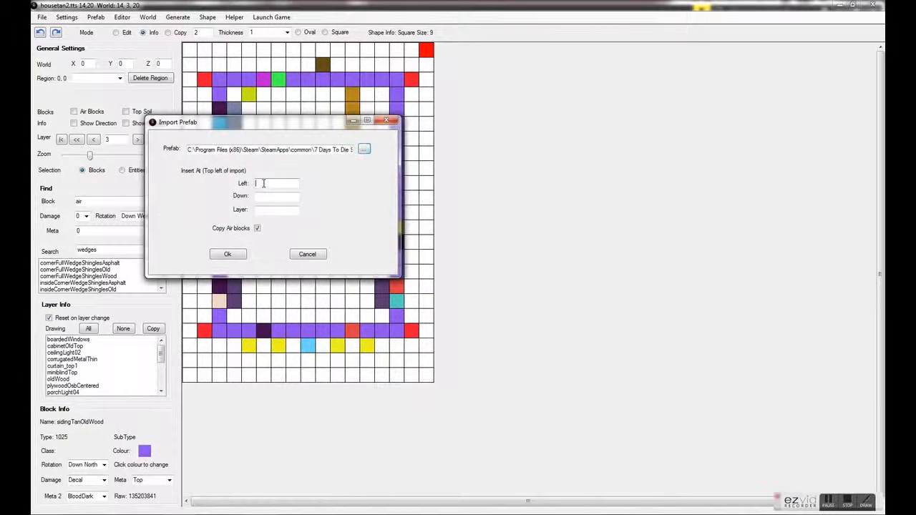
{"action": "type", "text": "0"}
{"action": "left_click", "coordinate": [257, 197]}
{"action": "left_click", "coordinate": [257, 210]}
{"action": "type", "text": "0"}
{"action": "left_click", "coordinate": [228, 254]}
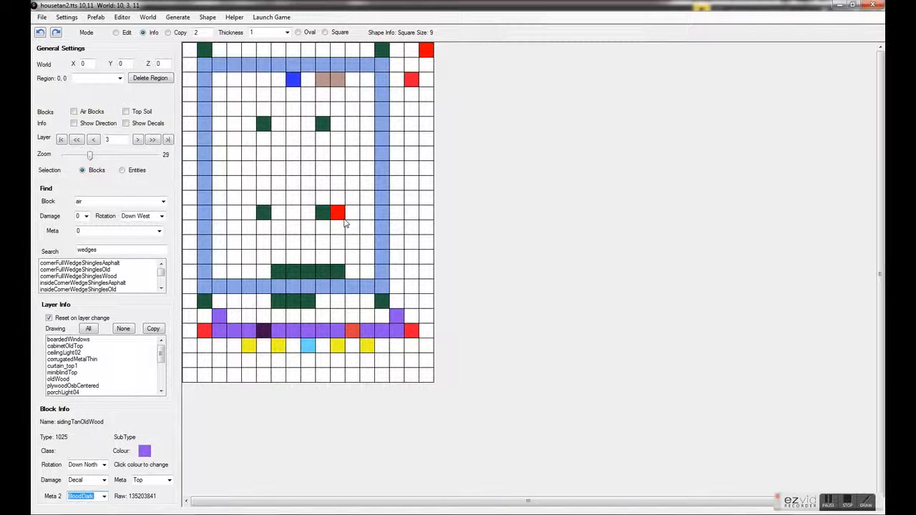
- Try to rotate the prefab
{"action": "left_click", "coordinate": [98, 17]}
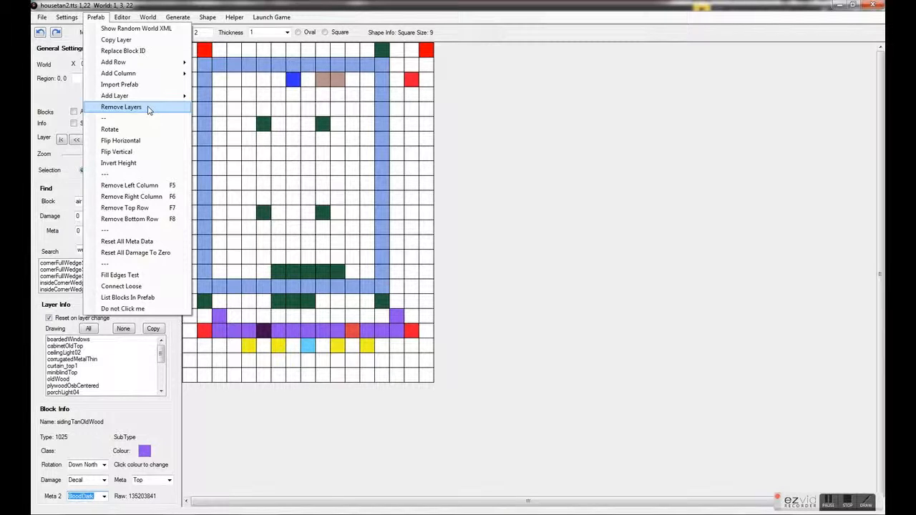
{"action": "left_click", "coordinate": [149, 129]}
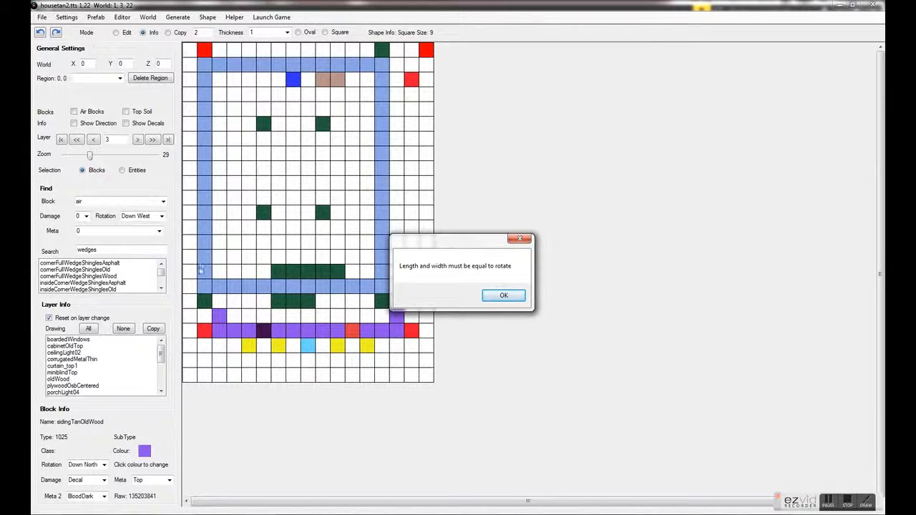
{"action": "left_click", "coordinate": [502, 295]}
- Flip the prefab horizontally
{"action": "left_click", "coordinate": [95, 18]}
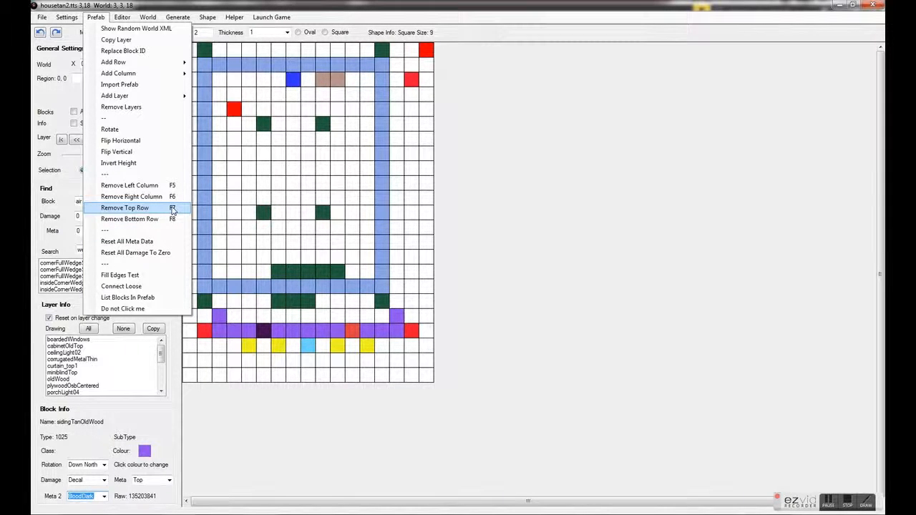
{"action": "left_click", "coordinate": [143, 141]}
{"action": "left_click", "coordinate": [96, 16]}
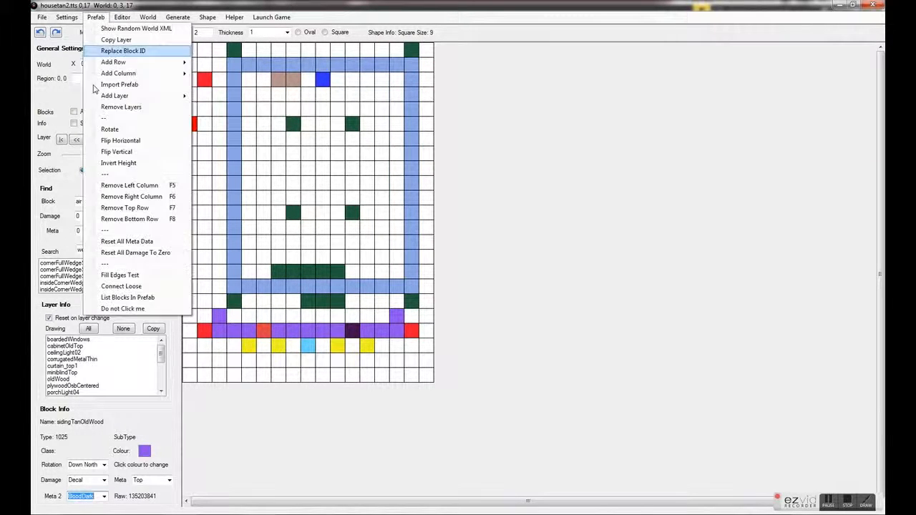
- Flip the prefab vertically, and invert its height
{"action": "left_click", "coordinate": [117, 152]}
{"action": "left_click", "coordinate": [96, 17]}
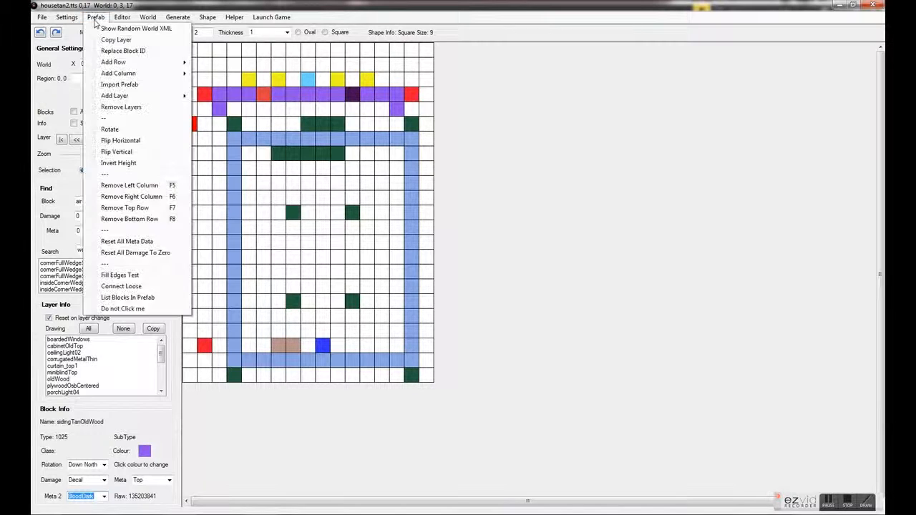
{"action": "left_click", "coordinate": [362, 243]}
{"action": "left_click", "coordinate": [122, 17]}
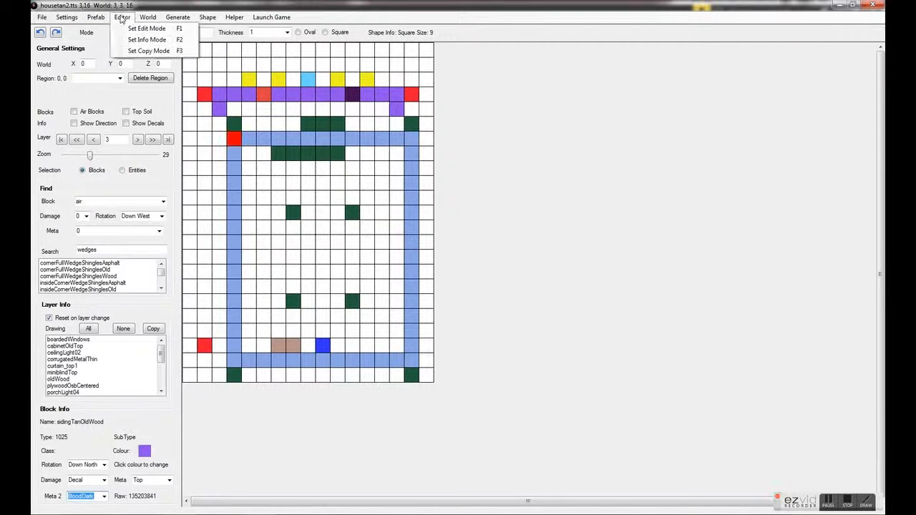
{"action": "left_click", "coordinate": [95, 17]}
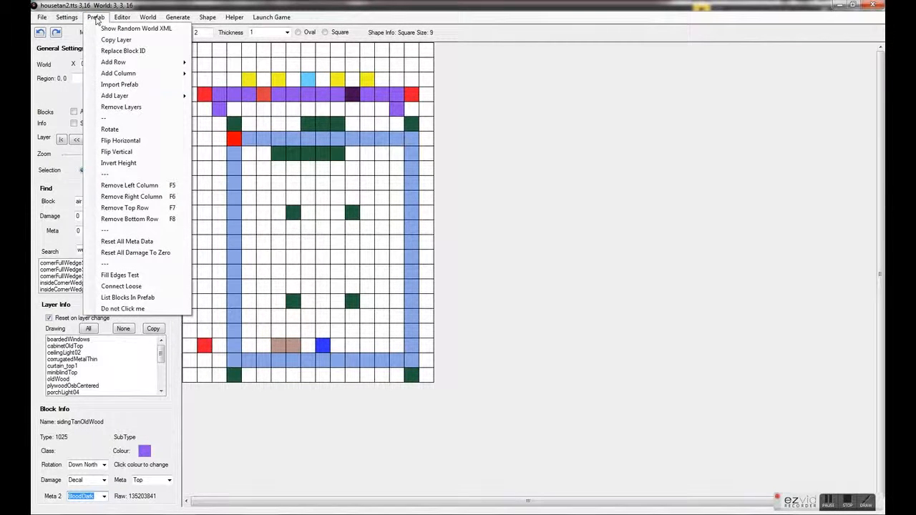
{"action": "left_click", "coordinate": [143, 166]}
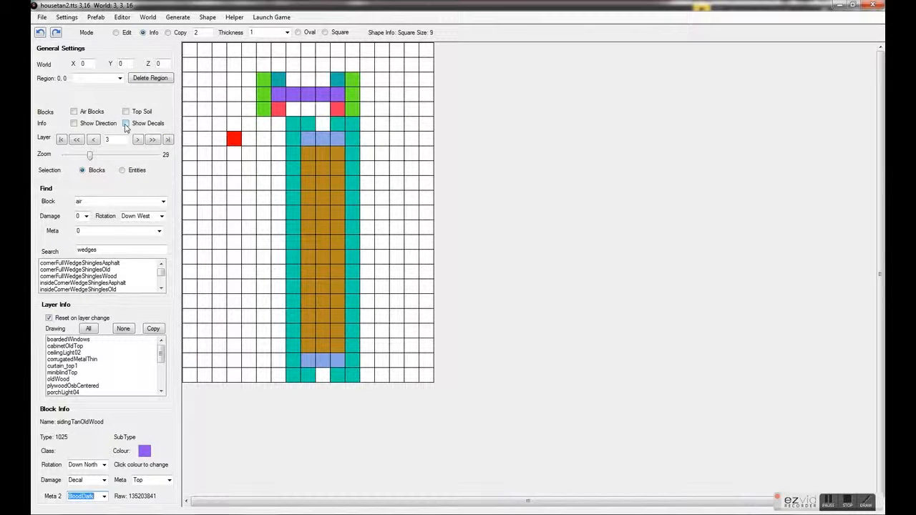
- Remove two left columns, one right column, the top row and the bottom row from the prefab
{"action": "left_click", "coordinate": [96, 17]}
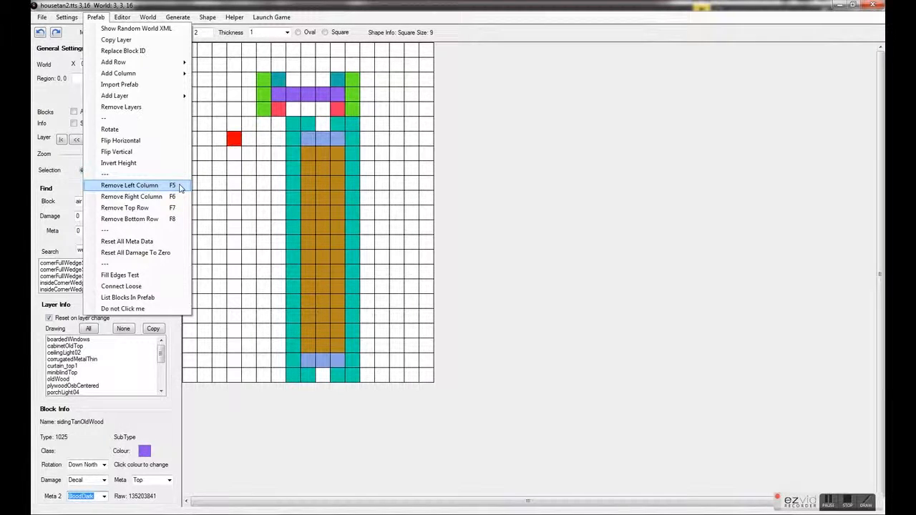
{"action": "left_click", "coordinate": [143, 186]}
{"action": "key", "text": "F5"}
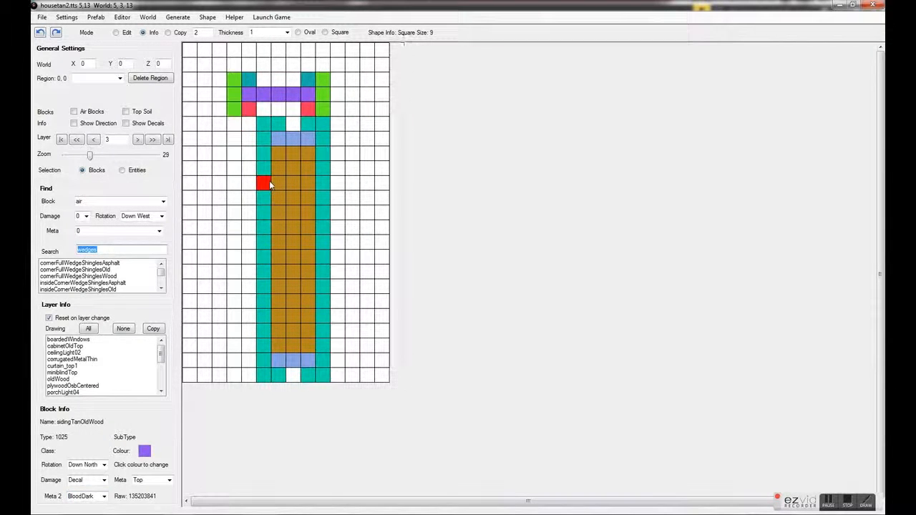
{"action": "key", "text": "F7"}
{"action": "key", "text": "F8"}
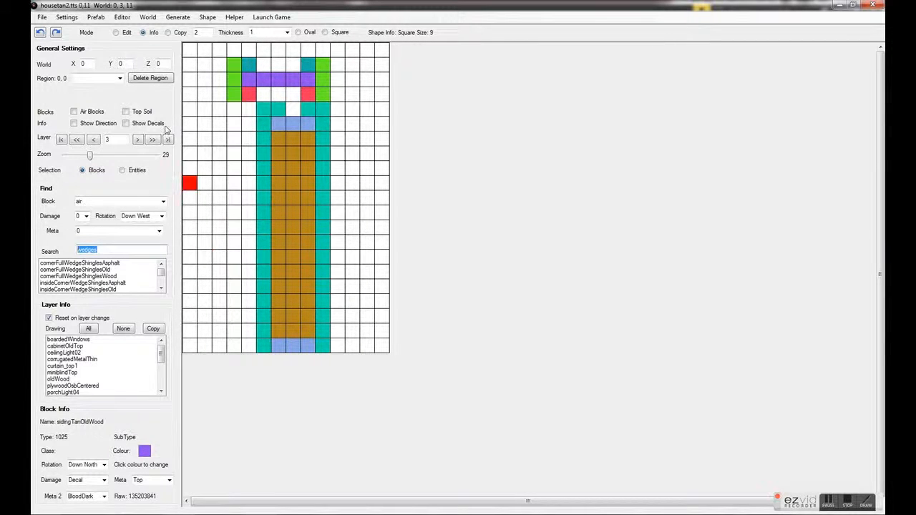
- List the blocks in the prefab, look through the block list, and close it
{"action": "left_click", "coordinate": [96, 17]}
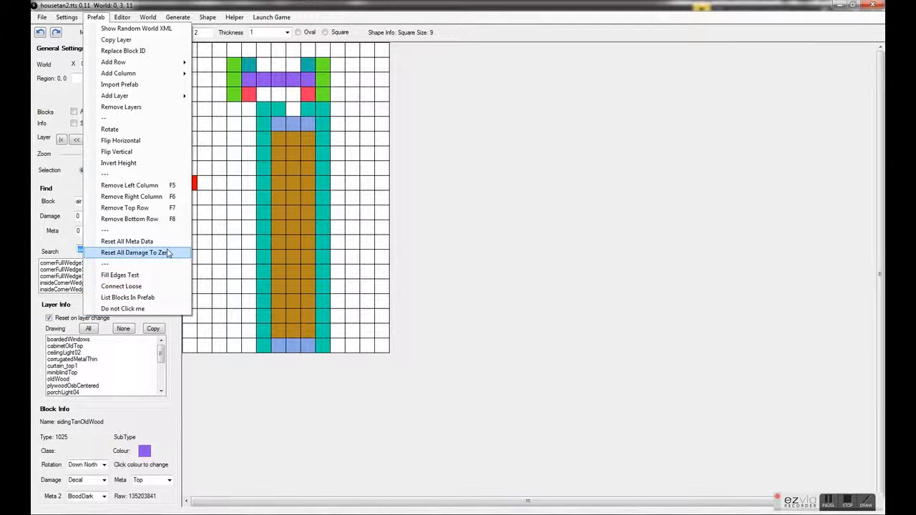
{"action": "left_click", "coordinate": [125, 298]}
{"action": "left_click", "coordinate": [383, 172]}
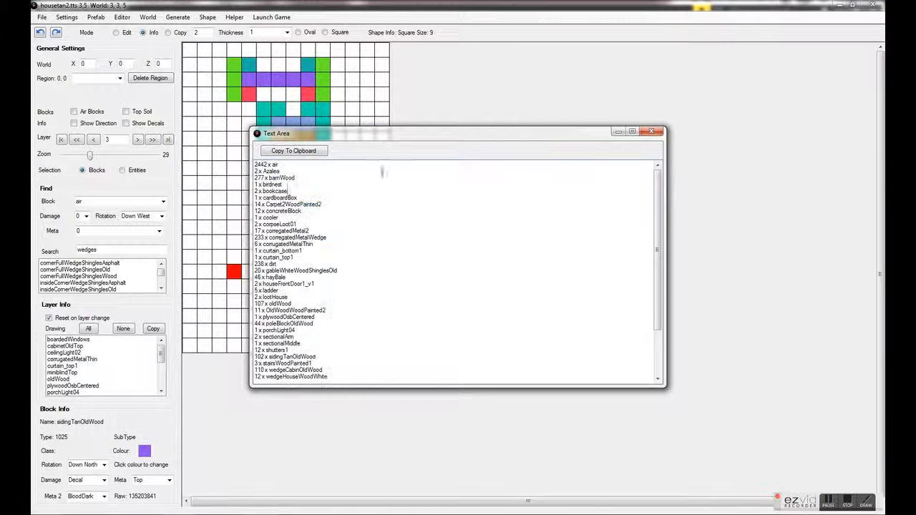
{"action": "scroll", "coordinate": [367, 211], "scroll_direction": "down", "scroll_amount": 3}
{"action": "left_click_drag", "start_coordinate": [315, 372], "coordinate": [239, 84]}
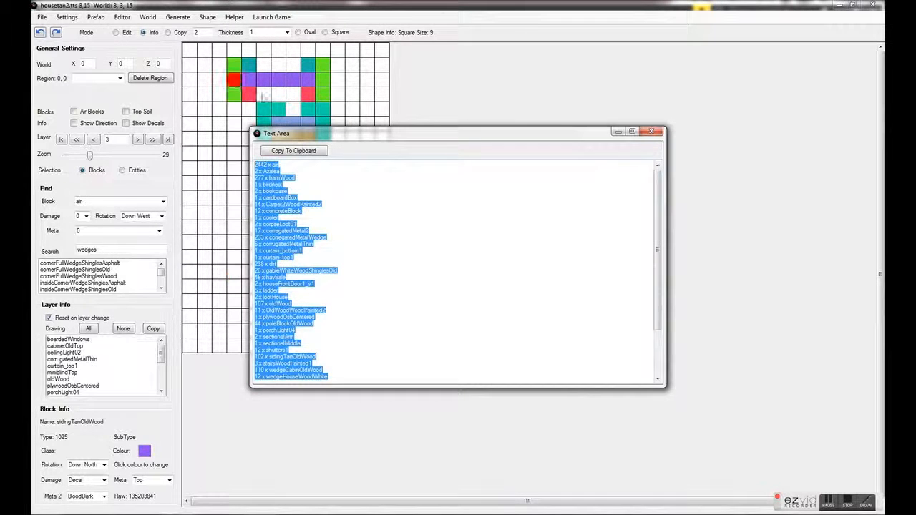
{"action": "left_click", "coordinate": [460, 230]}
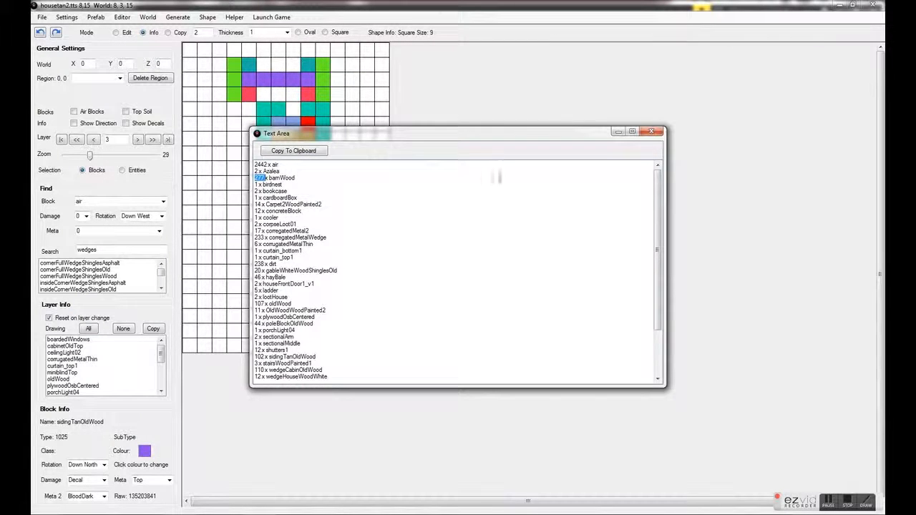
{"action": "left_click", "coordinate": [651, 132]}
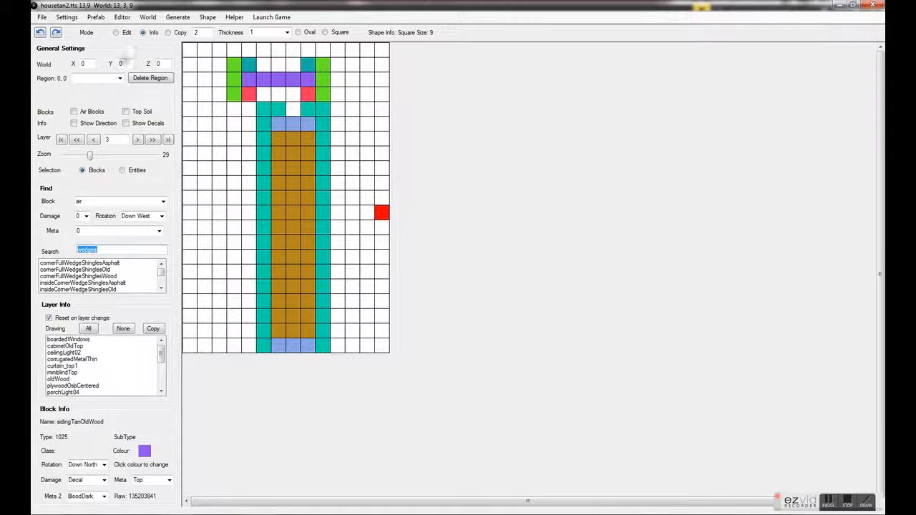
- Examine the editor mode commands and the world commands offered for the Random Gen and Navezgane saves
{"action": "left_click", "coordinate": [124, 17]}
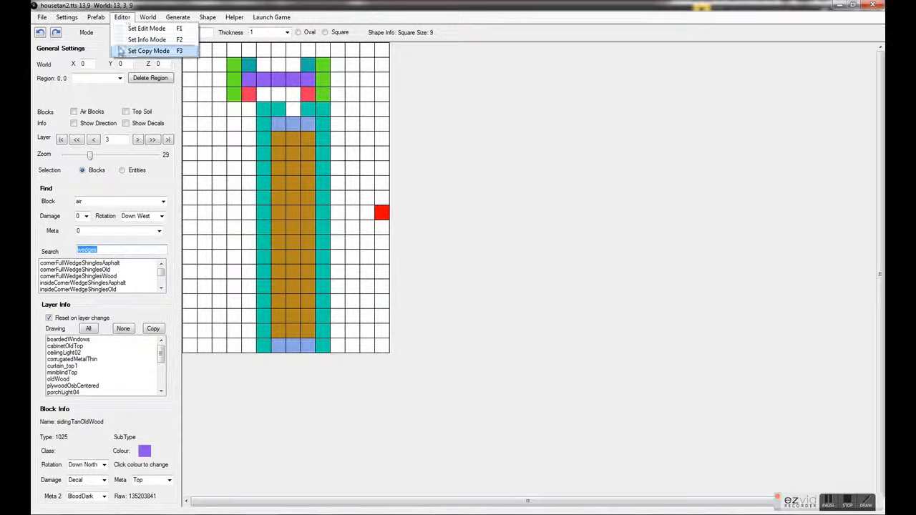
{"action": "left_click", "coordinate": [249, 50]}
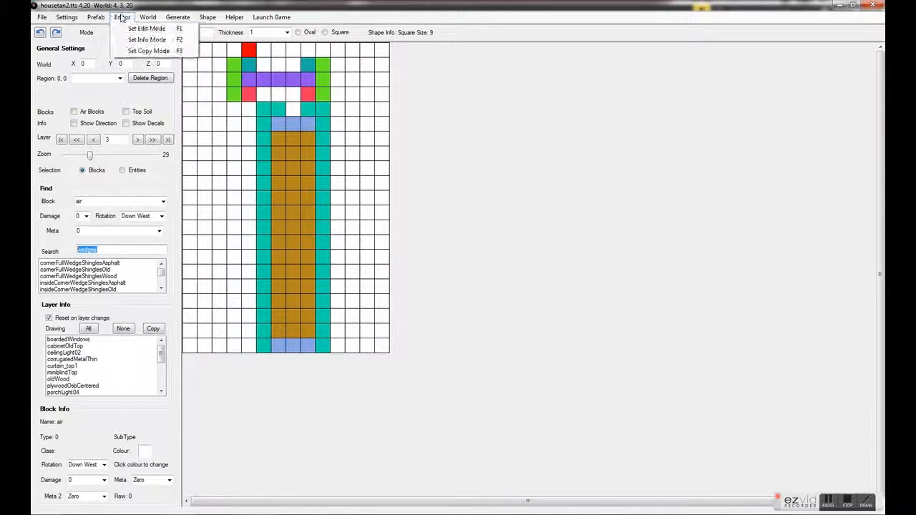
{"action": "left_click", "coordinate": [150, 17]}
{"action": "mouse_move", "coordinate": [172, 40]}
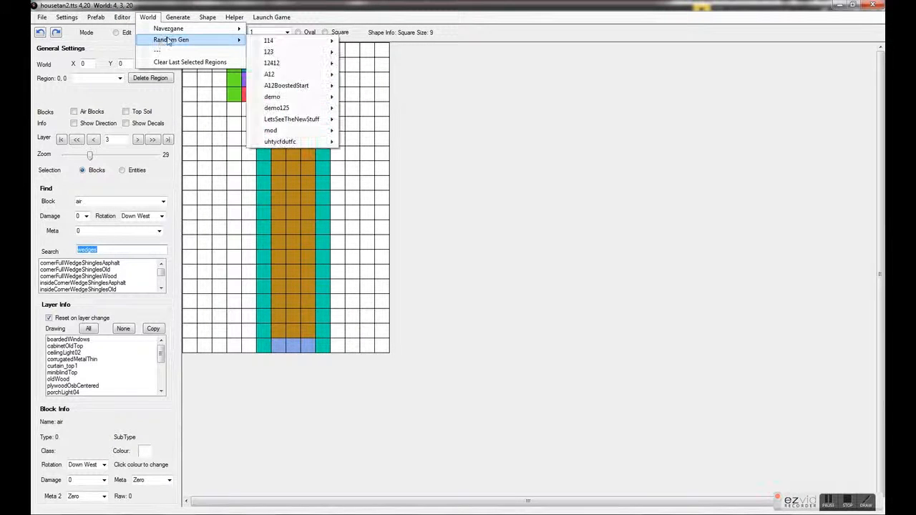
{"action": "mouse_move", "coordinate": [286, 45]}
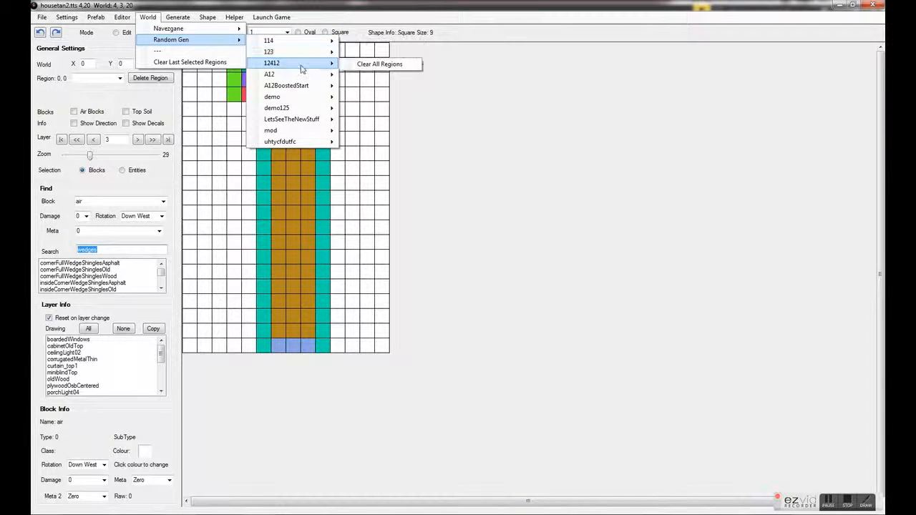
{"action": "mouse_move", "coordinate": [300, 101]}
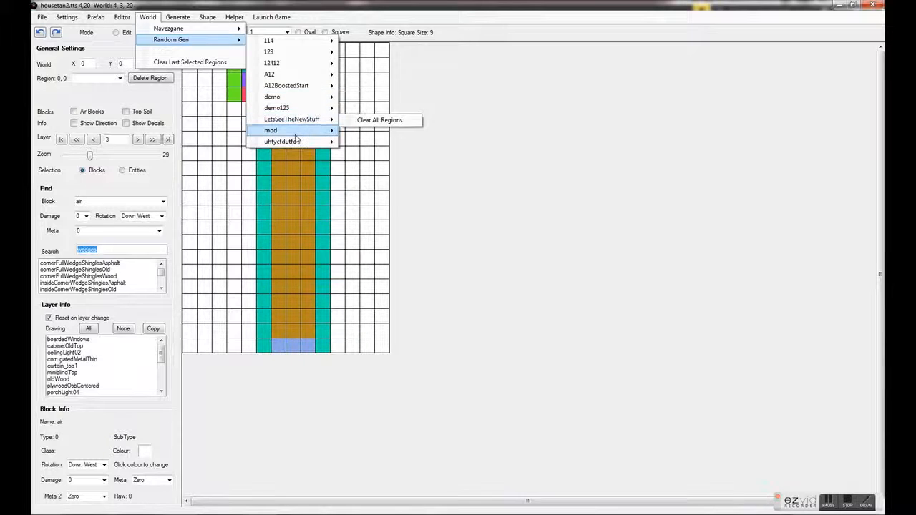
{"action": "mouse_move", "coordinate": [294, 131]}
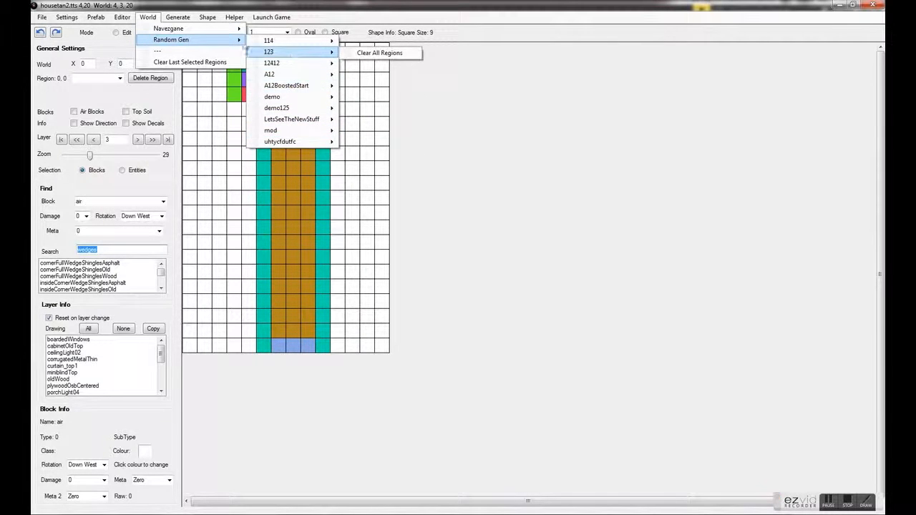
{"action": "mouse_move", "coordinate": [236, 28]}
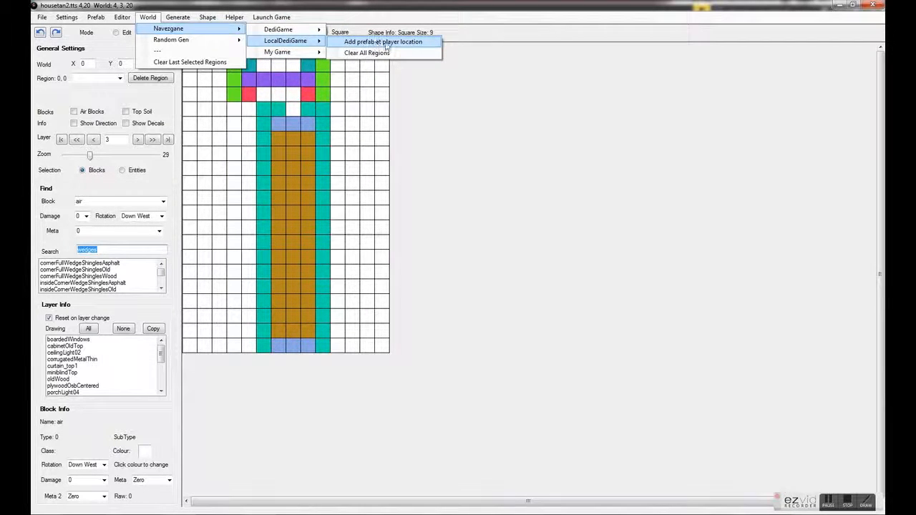
- Preview a 100 by 100 maze without a central room in the Maze Generator
{"action": "left_click", "coordinate": [173, 19]}
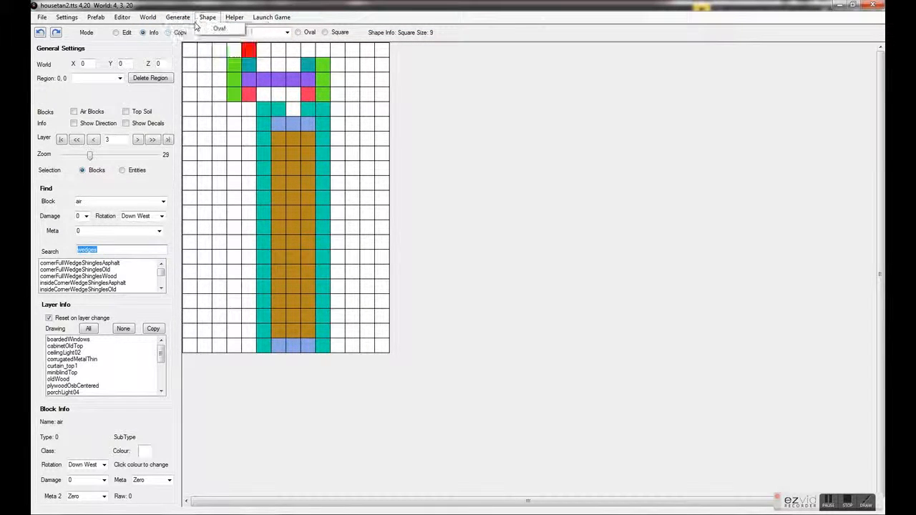
{"action": "left_click", "coordinate": [190, 27]}
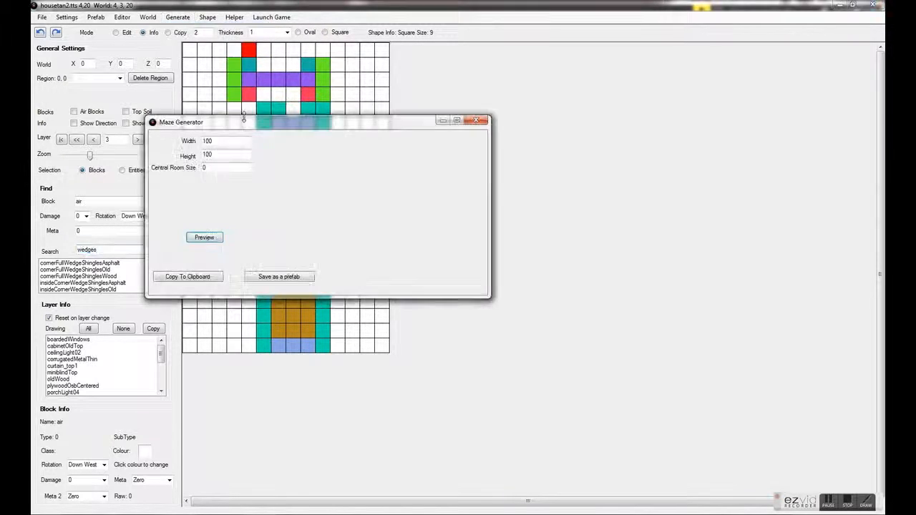
{"action": "left_click", "coordinate": [207, 237]}
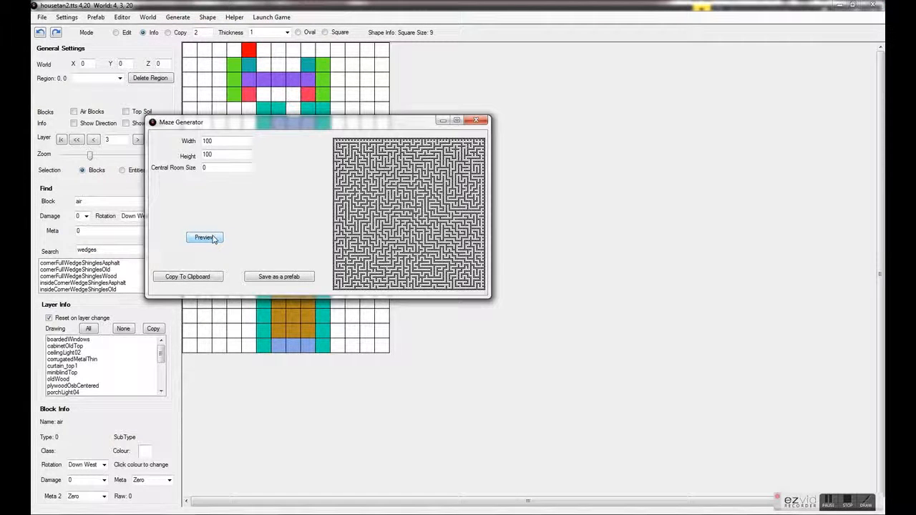
{"action": "left_click", "coordinate": [207, 238]}
- Set the maze to width 50, height 50 and central room size 20, and preview it
{"action": "left_click", "coordinate": [231, 153]}
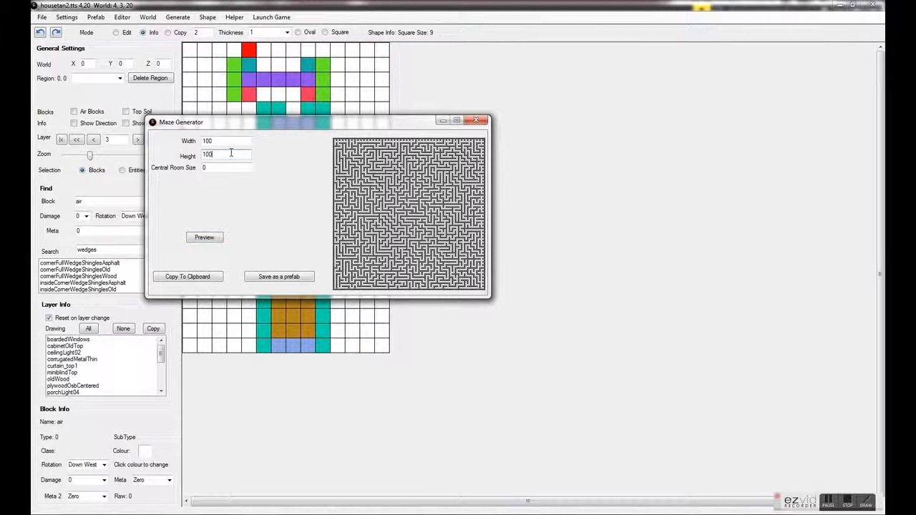
{"action": "key", "text": "shift+Tab"}
{"action": "type", "text": "50"}
{"action": "left_click", "coordinate": [206, 238]}
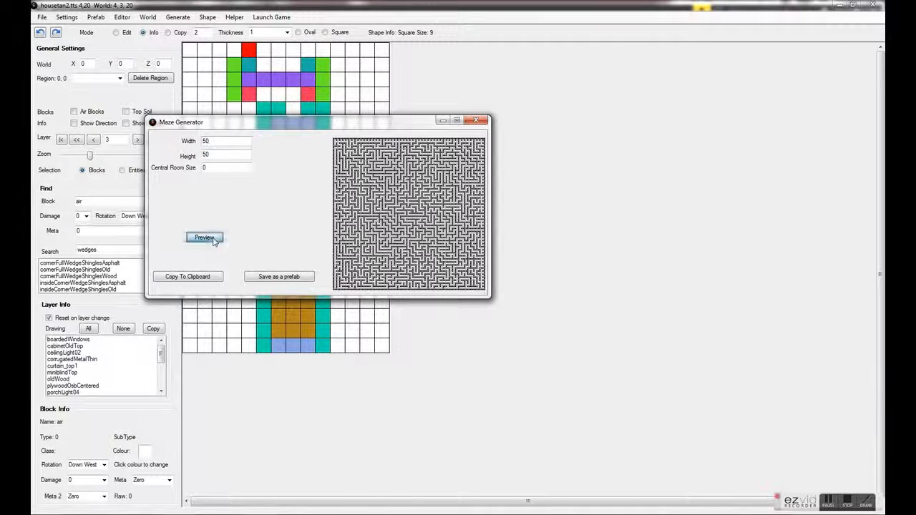
{"action": "left_click_drag", "start_coordinate": [241, 168], "coordinate": [204, 166]}
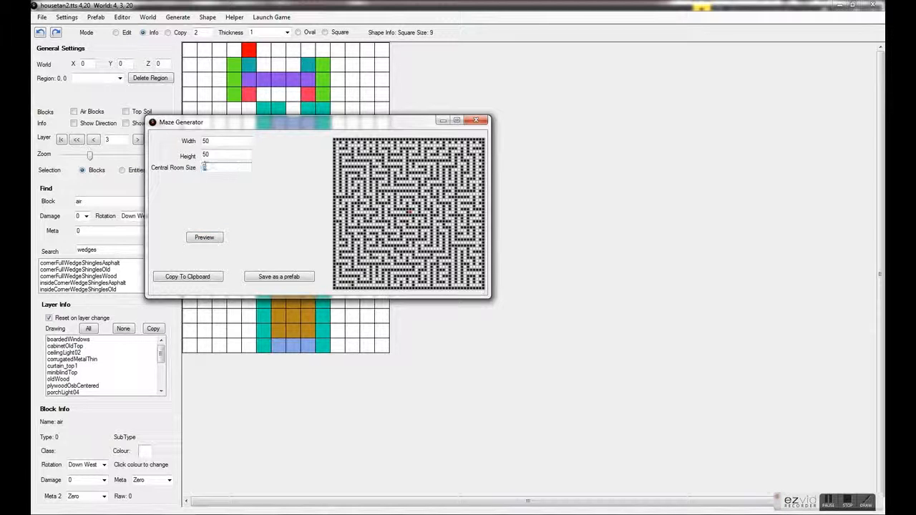
{"action": "left_click", "coordinate": [206, 238]}
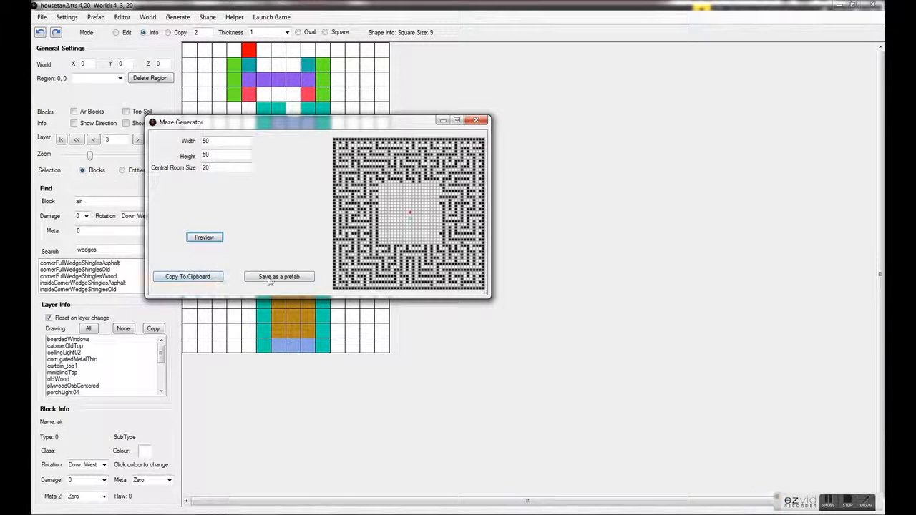
- Copy the generated maze to the clipboard and paste it onto layer 3, starting at the grid's upper-left corner
{"action": "left_click", "coordinate": [173, 277]}
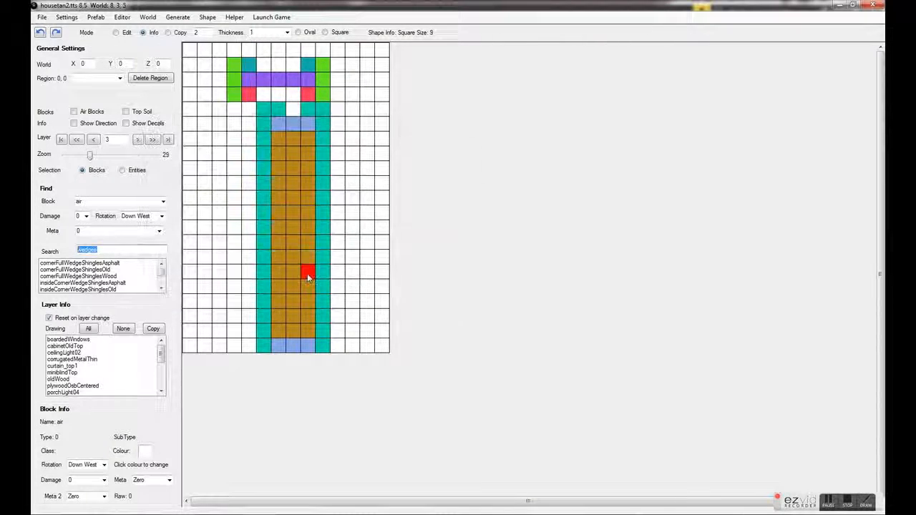
{"action": "left_click", "coordinate": [189, 52]}
{"action": "left_click", "coordinate": [549, 294]}
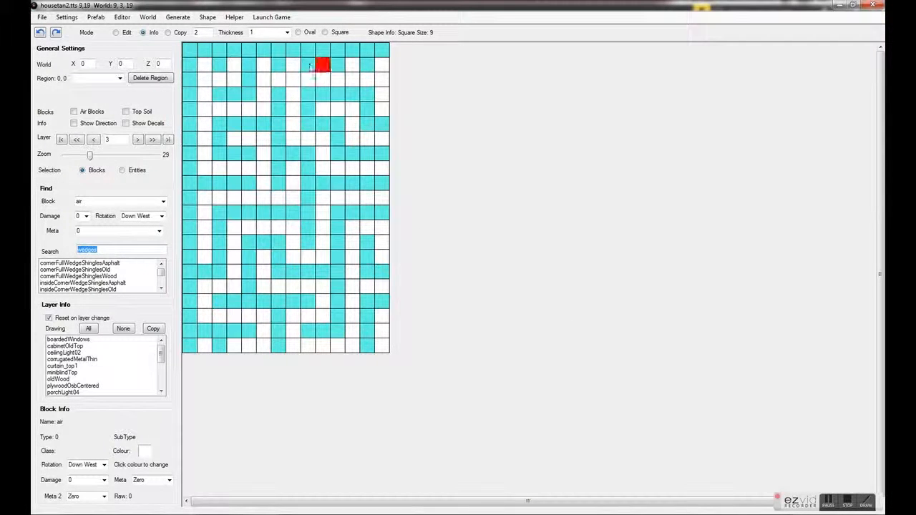
- Generate a 100 by 100 maze with central room size 0 and save it as a prefab named Maze
{"action": "left_click", "coordinate": [178, 16]}
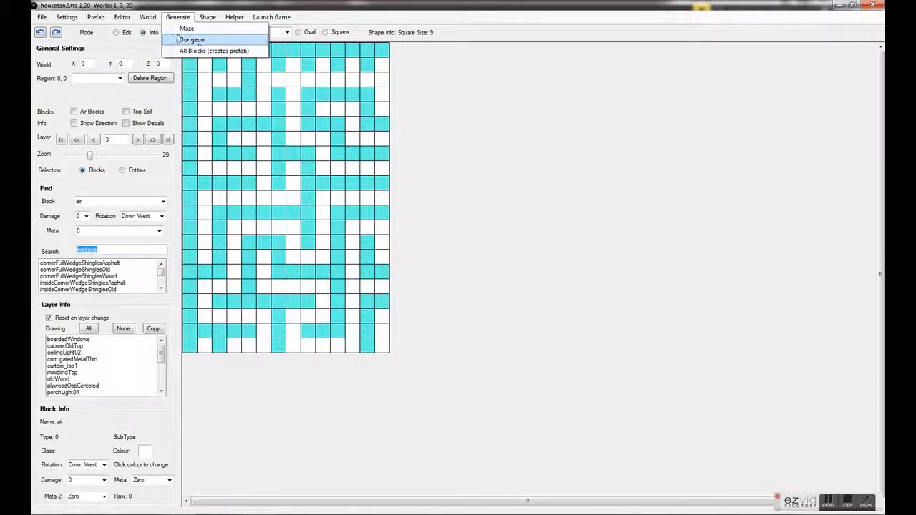
{"action": "left_click", "coordinate": [193, 29]}
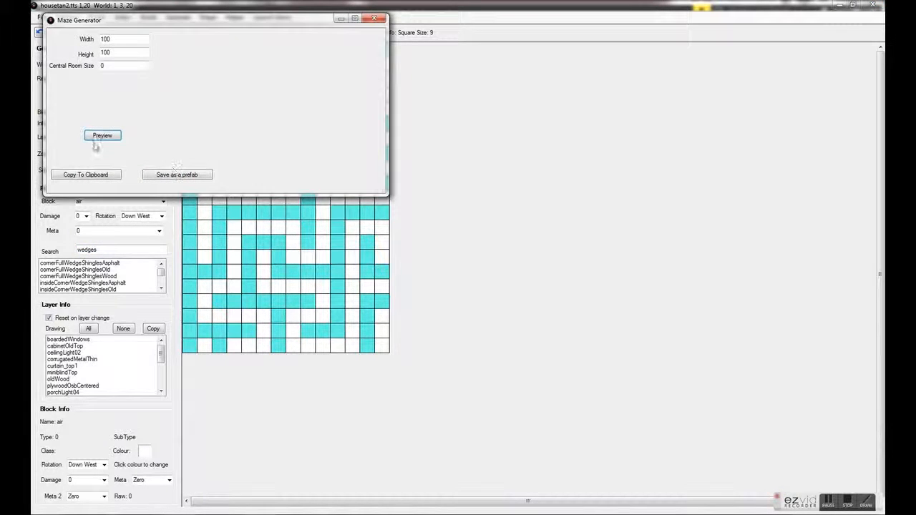
{"action": "left_click", "coordinate": [100, 137]}
{"action": "left_click", "coordinate": [179, 175]}
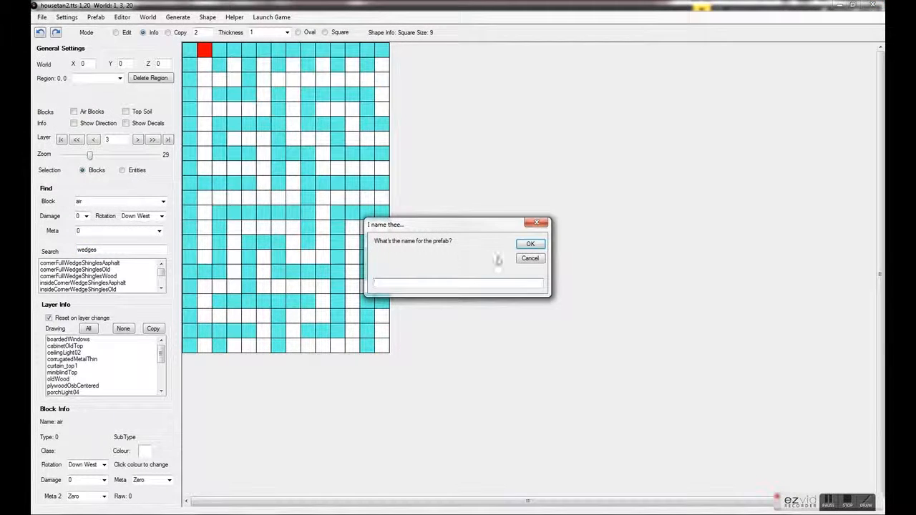
{"action": "type", "text": "maze"}
{"action": "key", "text": "Return"}
{"action": "left_click", "coordinate": [463, 299]}
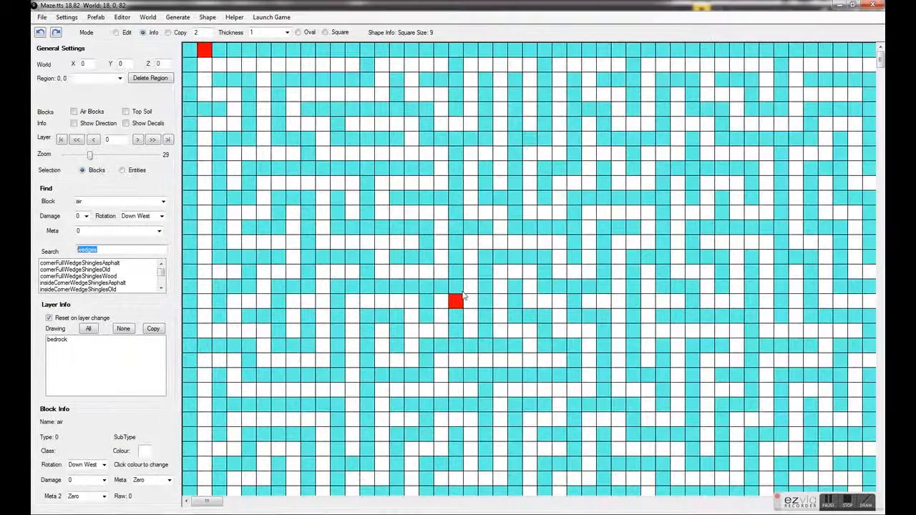
{"action": "scroll", "coordinate": [443, 242], "scroll_direction": "down", "scroll_amount": 4}
{"action": "scroll", "coordinate": [448, 242], "scroll_direction": "down", "scroll_amount": 3}
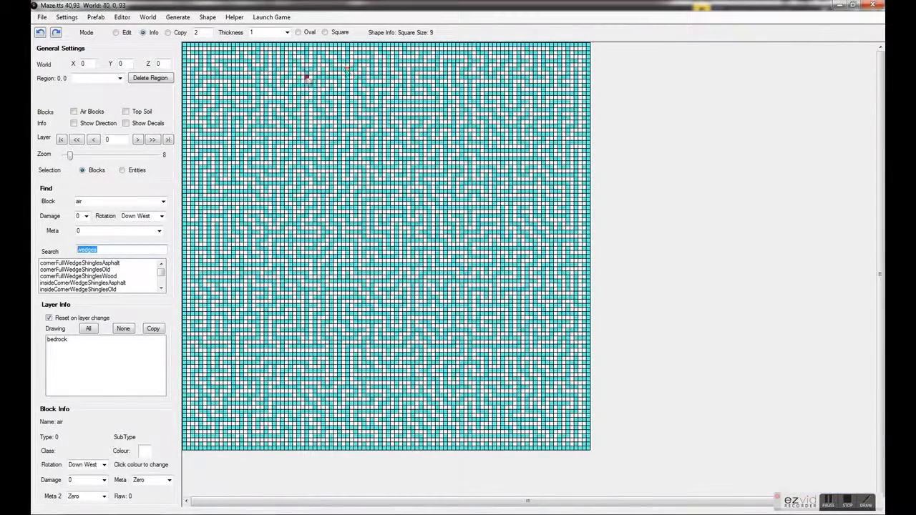
- Preview a new dungeon layout in the Dungeon Generator with its default settings
{"action": "left_click", "coordinate": [176, 16]}
{"action": "left_click", "coordinate": [190, 40]}
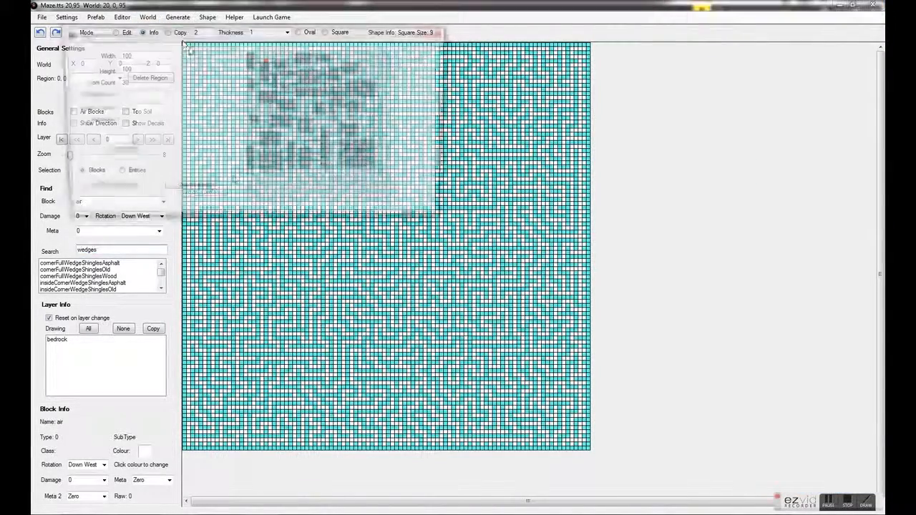
{"action": "left_click", "coordinate": [115, 153]}
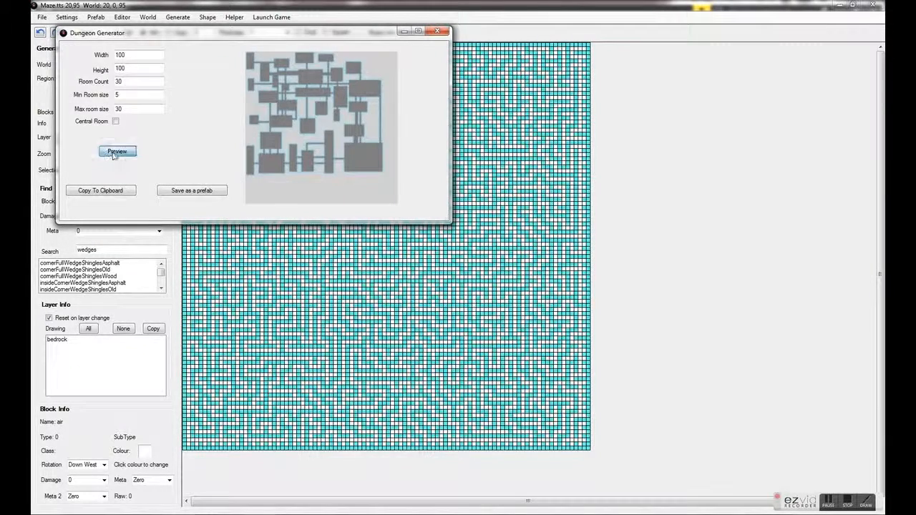
- Preview several more random dungeon layouts with the default settings, and close the Dungeon Generator
{"action": "left_click", "coordinate": [116, 153]}
{"action": "left_click", "coordinate": [116, 154]}
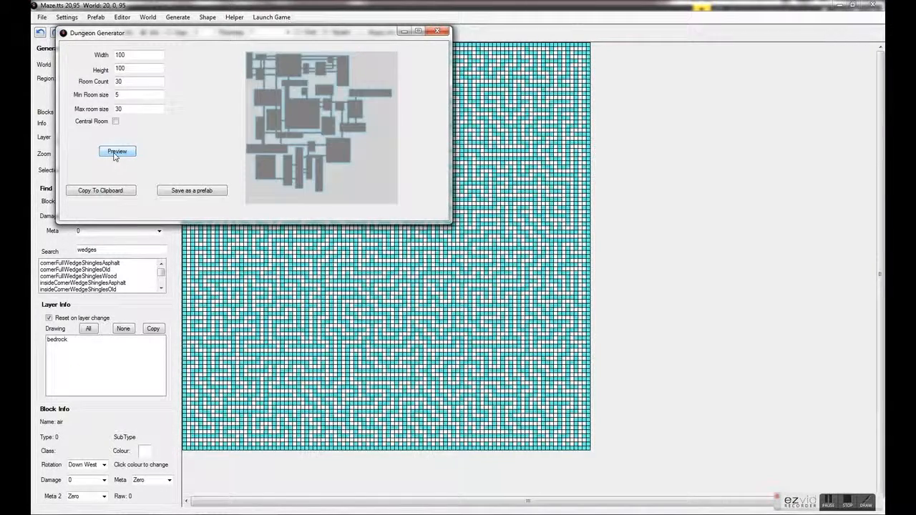
{"action": "left_click", "coordinate": [116, 153]}
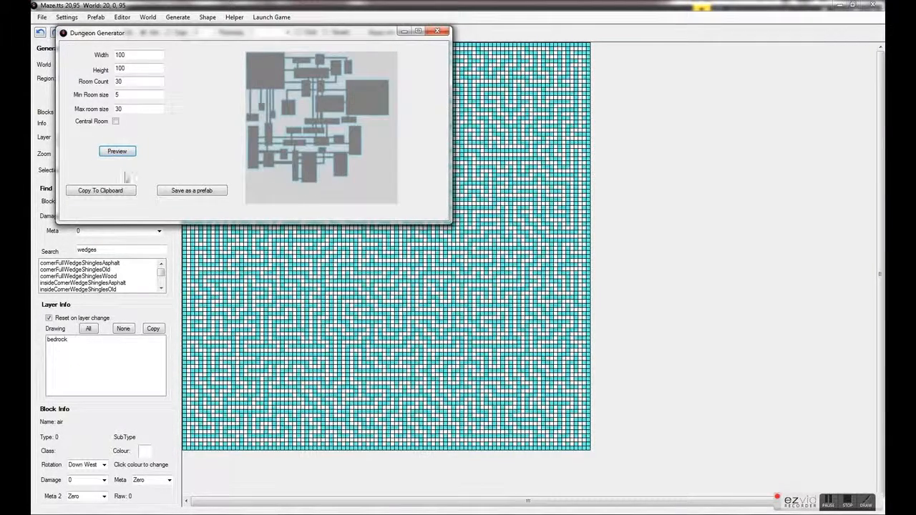
{"action": "left_click", "coordinate": [437, 33]}
{"action": "left_click", "coordinate": [217, 19]}
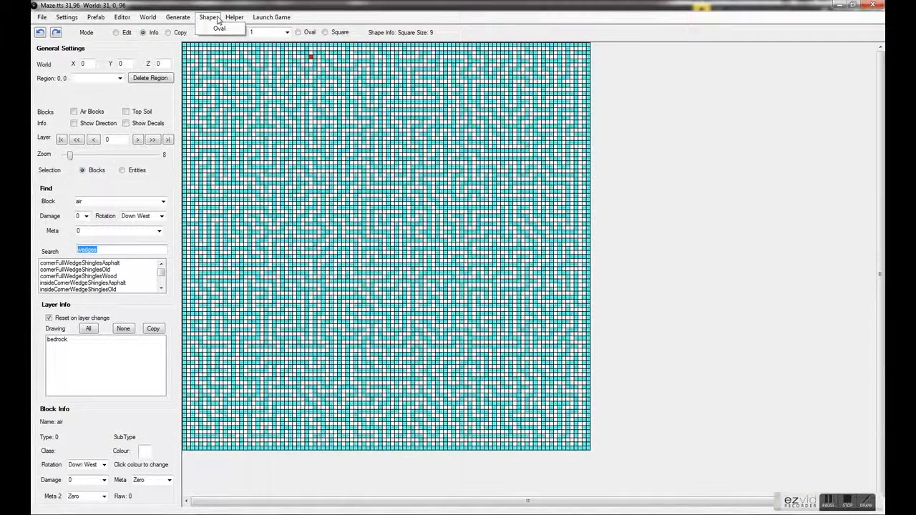
{"action": "left_click", "coordinate": [217, 19]}
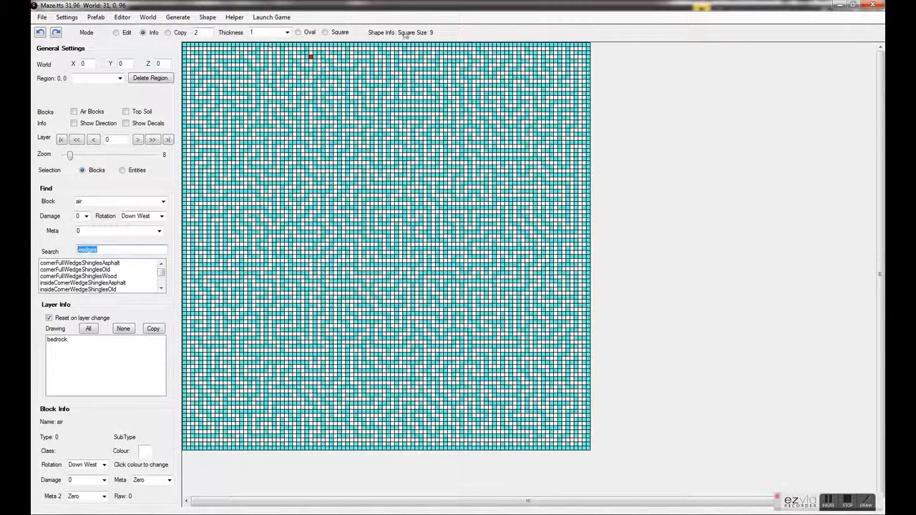
{"action": "left_click", "coordinate": [230, 20]}
{"action": "left_click", "coordinate": [43, 17]}
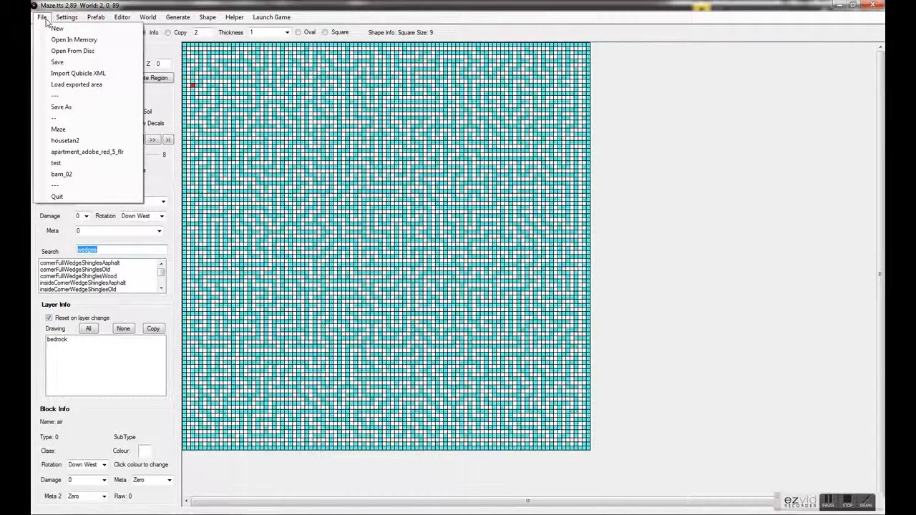
{"action": "left_click", "coordinate": [618, 229]}
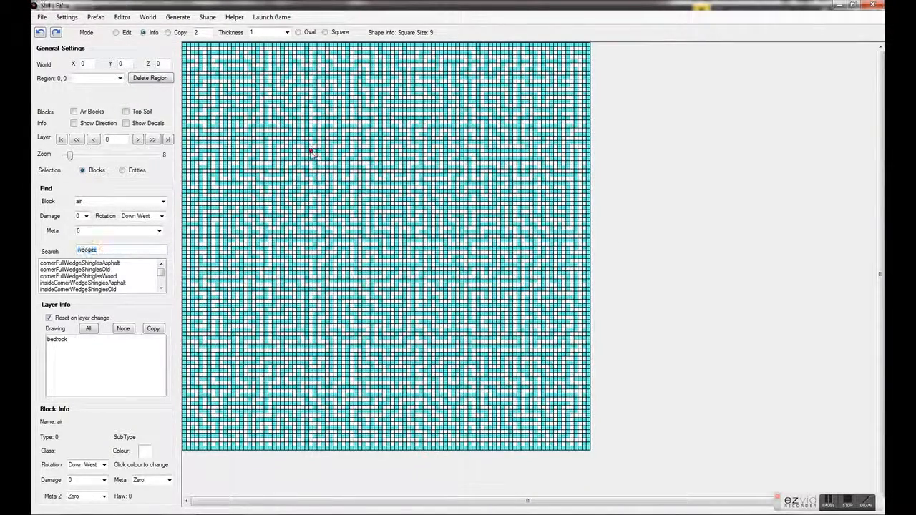
- Switch to Edit mode and fill the maze's upper-left area, about 55 by 50 blocks, with air
{"action": "scroll", "coordinate": [307, 147], "scroll_direction": "up", "scroll_amount": 3}
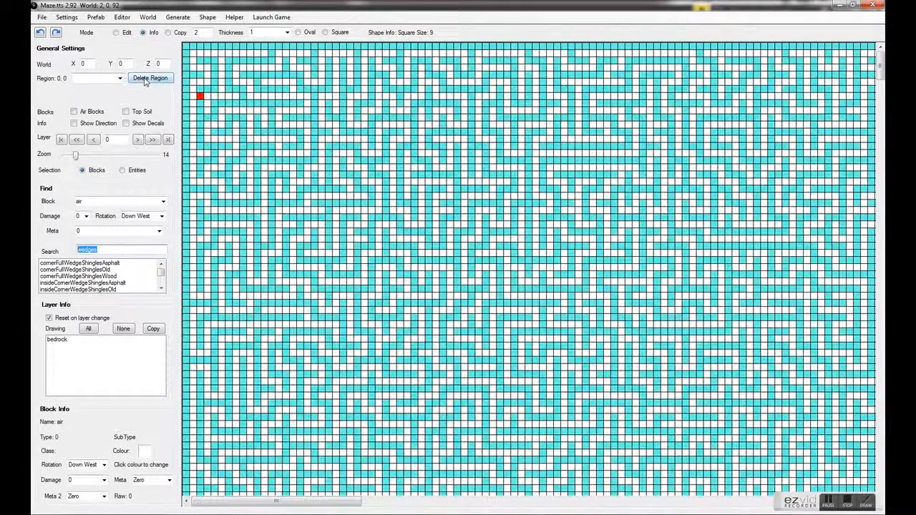
{"action": "left_click", "coordinate": [116, 32]}
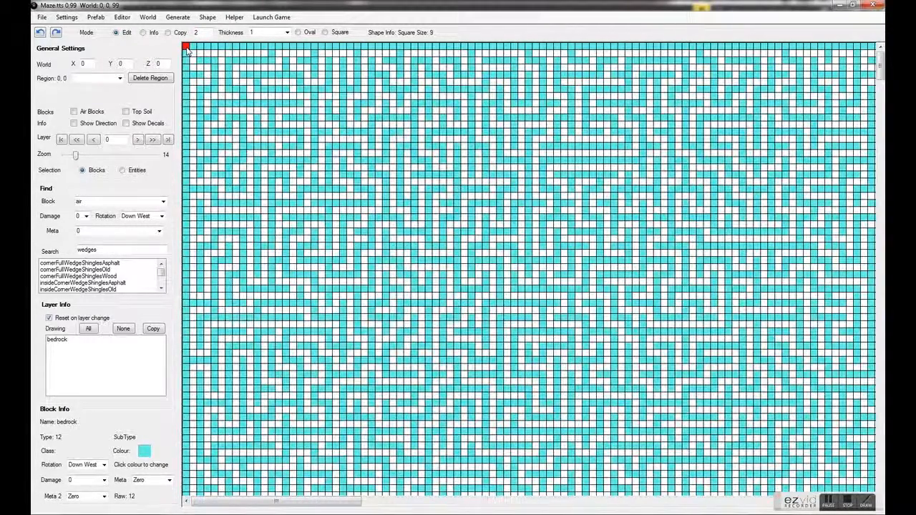
{"action": "key", "text": "Tab"}
{"action": "left_click_drag", "start_coordinate": [187, 50], "coordinate": [579, 404]}
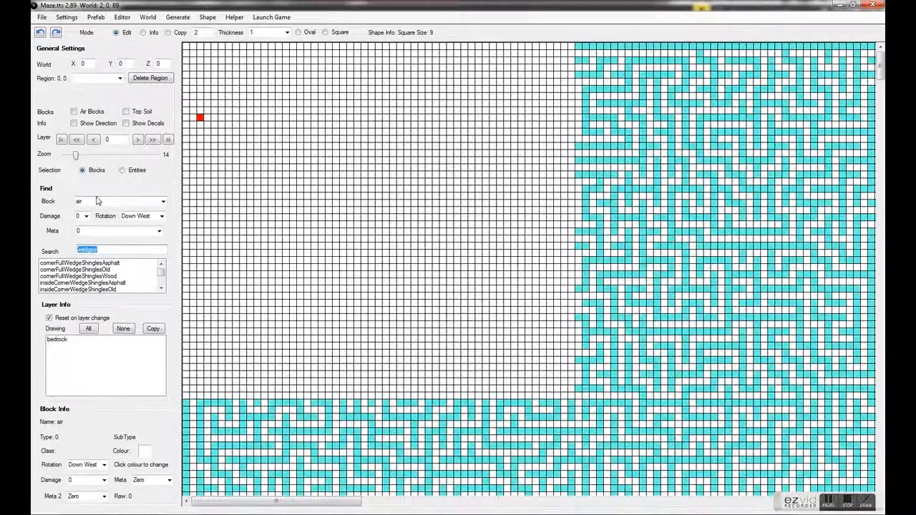
- Choose dirt as the drawing block and fill a rectangle about 25 by 22 blocks inside the cleared area, plus a larger one about 40 by 38
{"action": "left_click", "coordinate": [165, 205]}
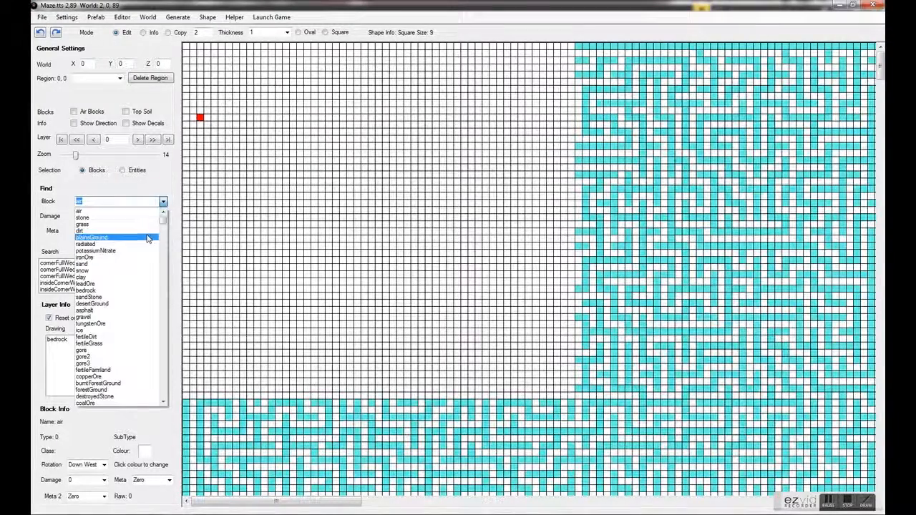
{"action": "left_click", "coordinate": [149, 236]}
{"action": "left_click_drag", "start_coordinate": [276, 144], "coordinate": [478, 303]}
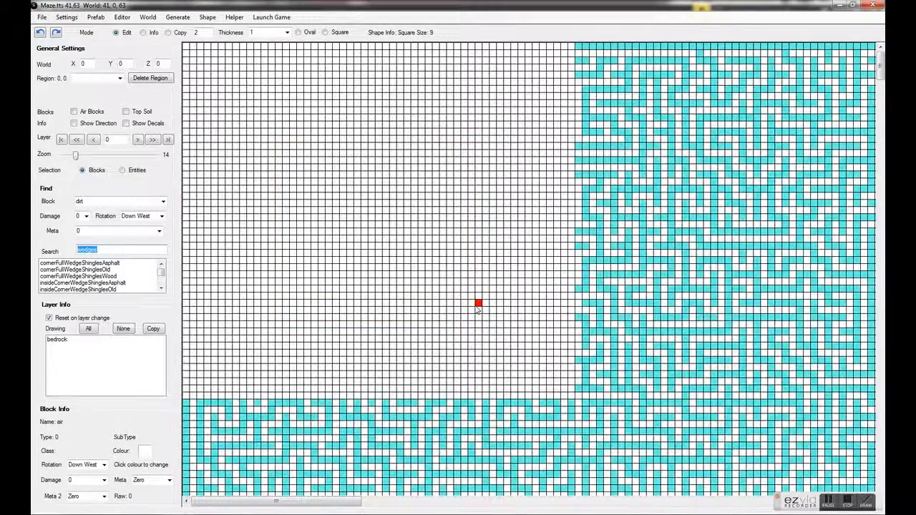
{"action": "left_click", "coordinate": [163, 202]}
{"action": "left_click", "coordinate": [140, 211]}
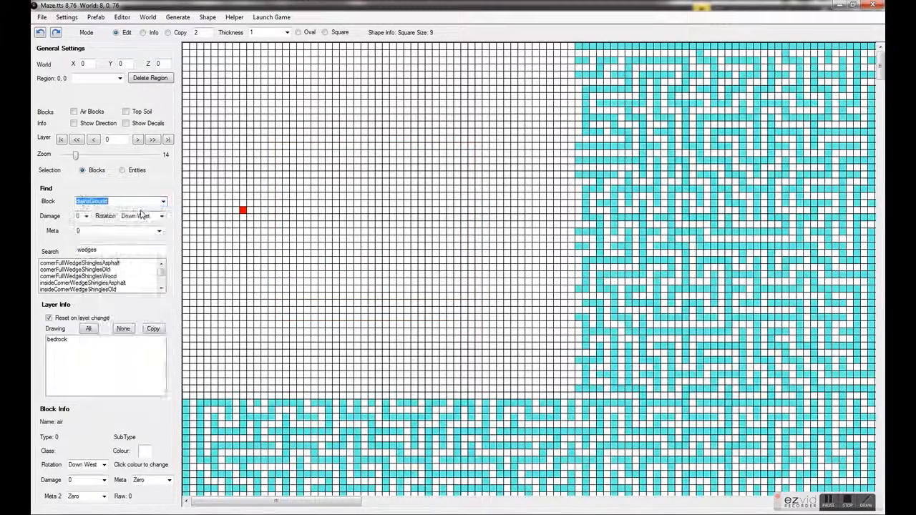
{"action": "left_click", "coordinate": [163, 203]}
{"action": "scroll", "coordinate": [140, 218], "scroll_direction": "up", "scroll_amount": 1}
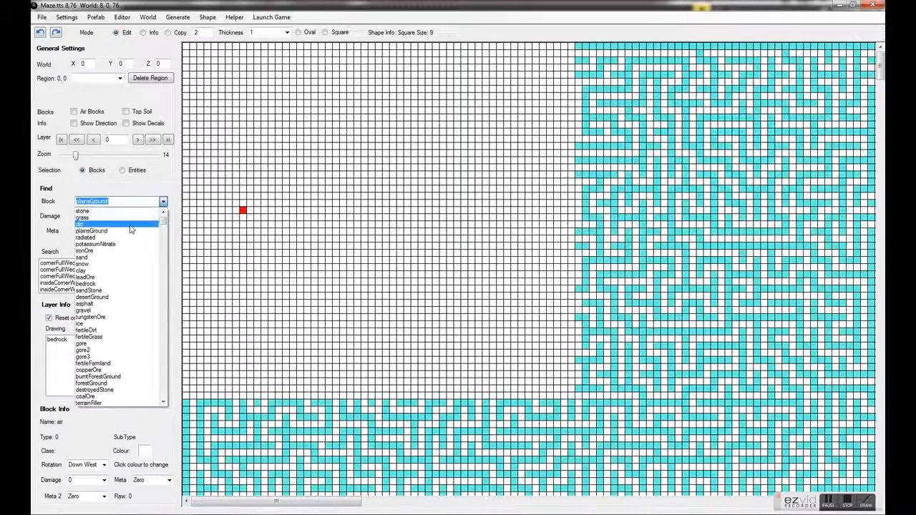
{"action": "left_click", "coordinate": [132, 224]}
{"action": "left_click_drag", "start_coordinate": [286, 140], "coordinate": [463, 296]}
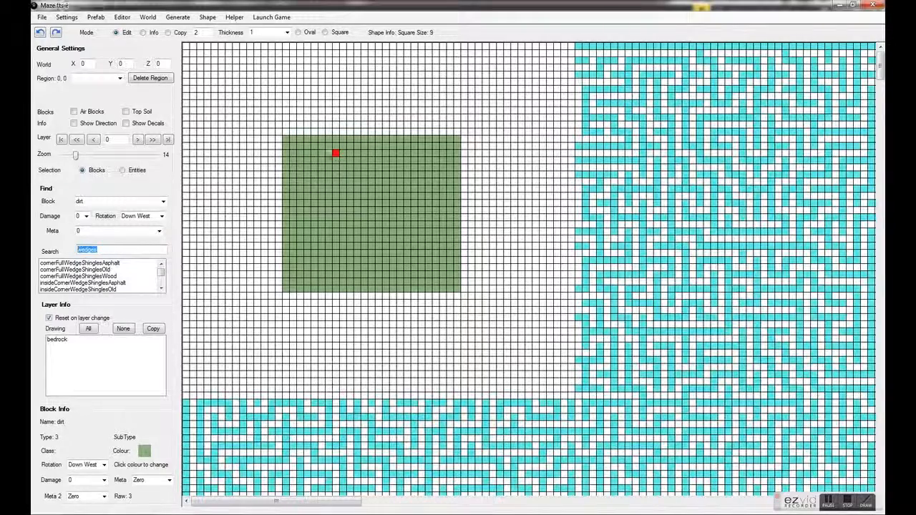
{"action": "left_click_drag", "start_coordinate": [201, 63], "coordinate": [485, 332], "text": "shift"}
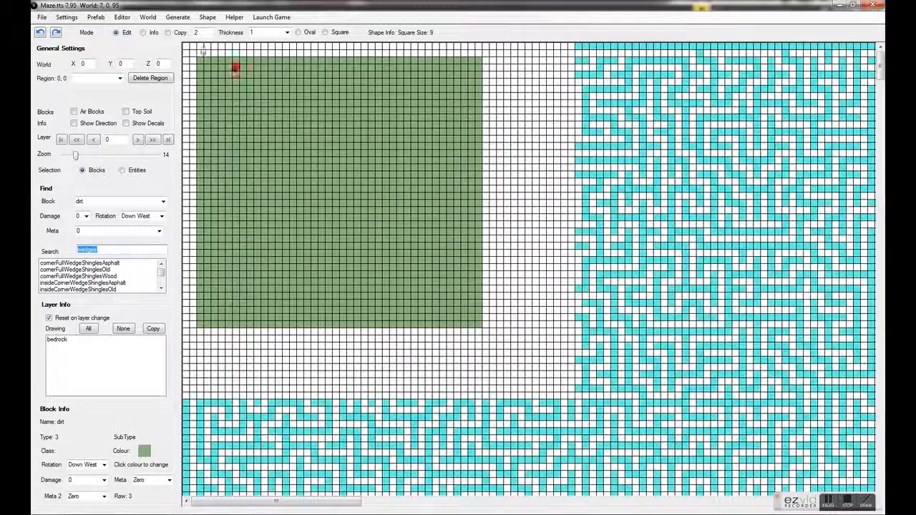
- Switch to Info mode and inspect a block inside the large dirt rectangle
{"action": "left_click", "coordinate": [155, 34]}
{"action": "left_click", "coordinate": [243, 109]}
{"action": "left_click", "coordinate": [166, 20]}
{"action": "left_click", "coordinate": [164, 20]}
- Return to Edit mode and fill a dirt rectangle about 17 by 10 blocks below the large one, joined by a strip about 6 blocks wide
{"action": "left_click", "coordinate": [116, 32]}
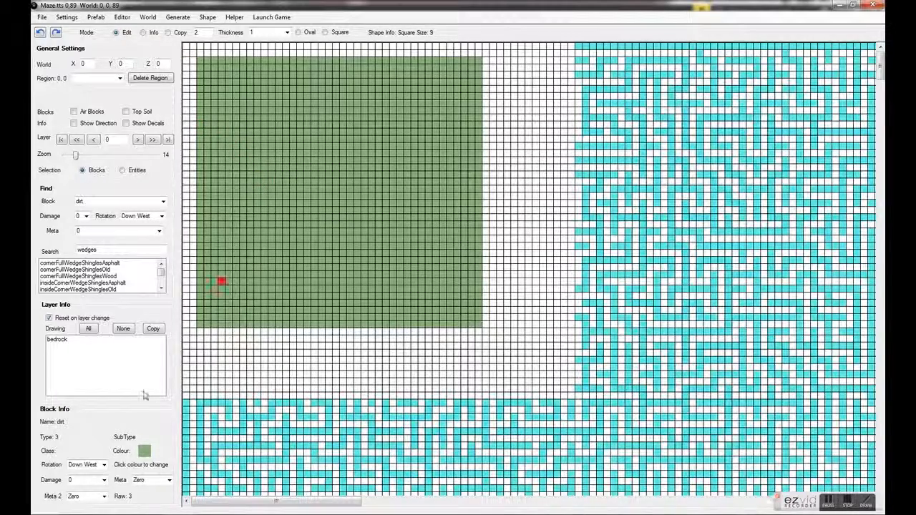
{"action": "left_click_drag", "start_coordinate": [262, 351], "coordinate": [385, 420]}
{"action": "left_click_drag", "start_coordinate": [307, 295], "coordinate": [348, 369]}
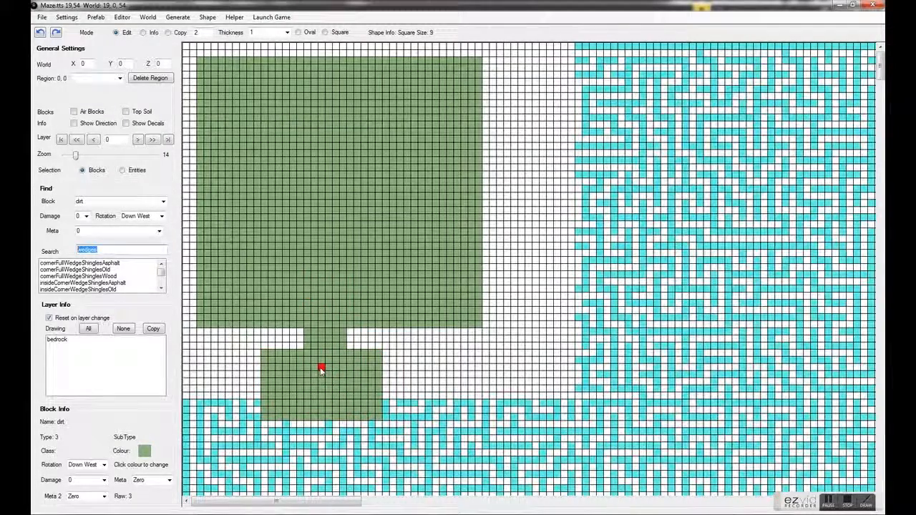